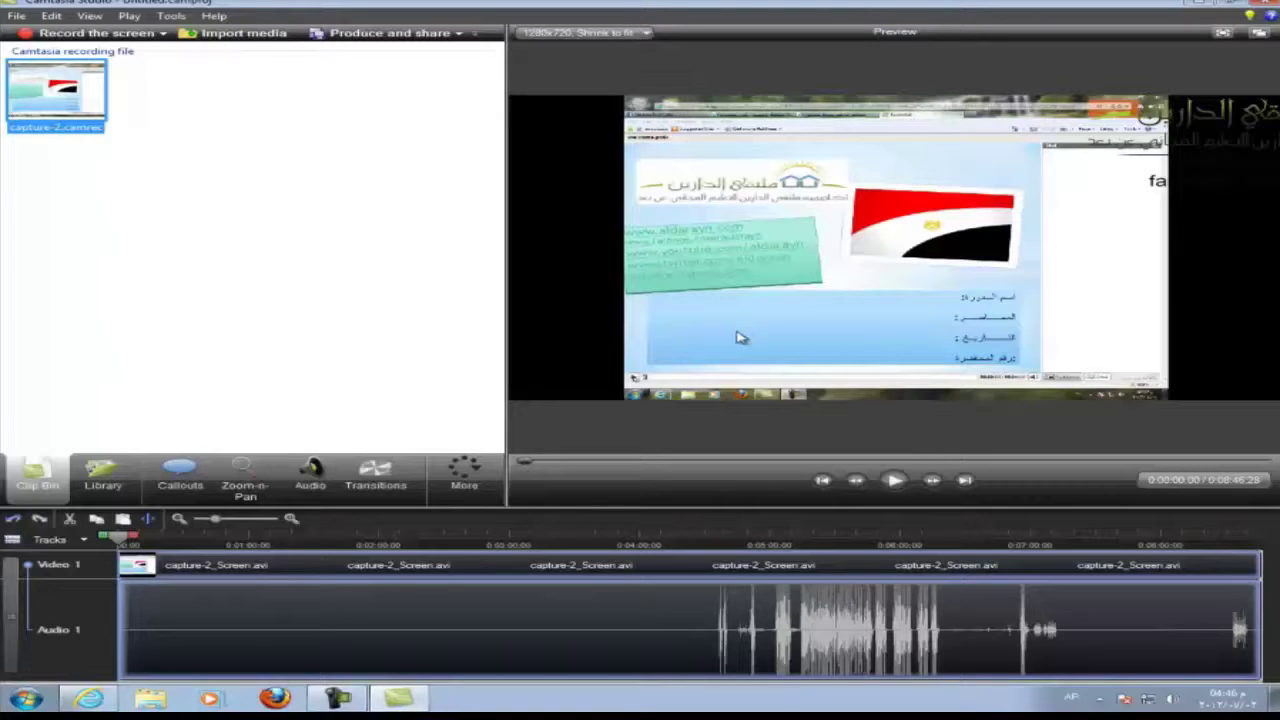
- Add a 2-Sided Arrow callout and position it over the flag area
left_click(181, 497)
left_click(396, 214)
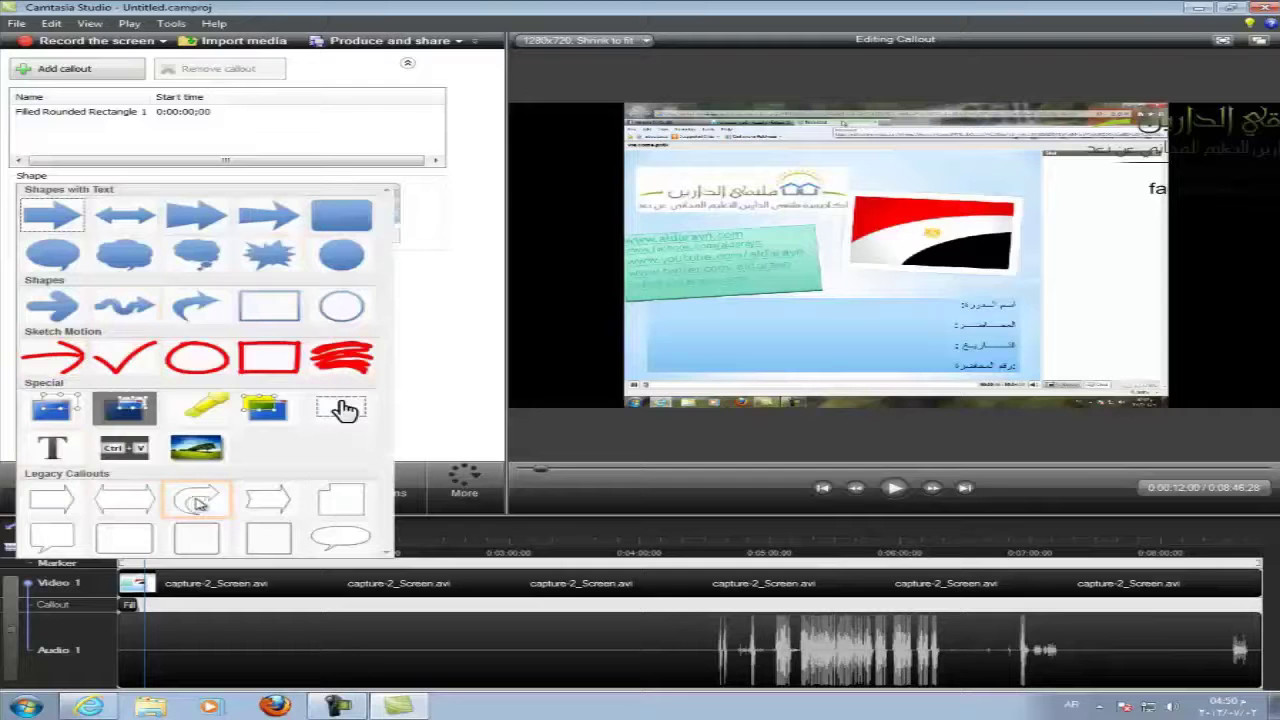
left_click(137, 503)
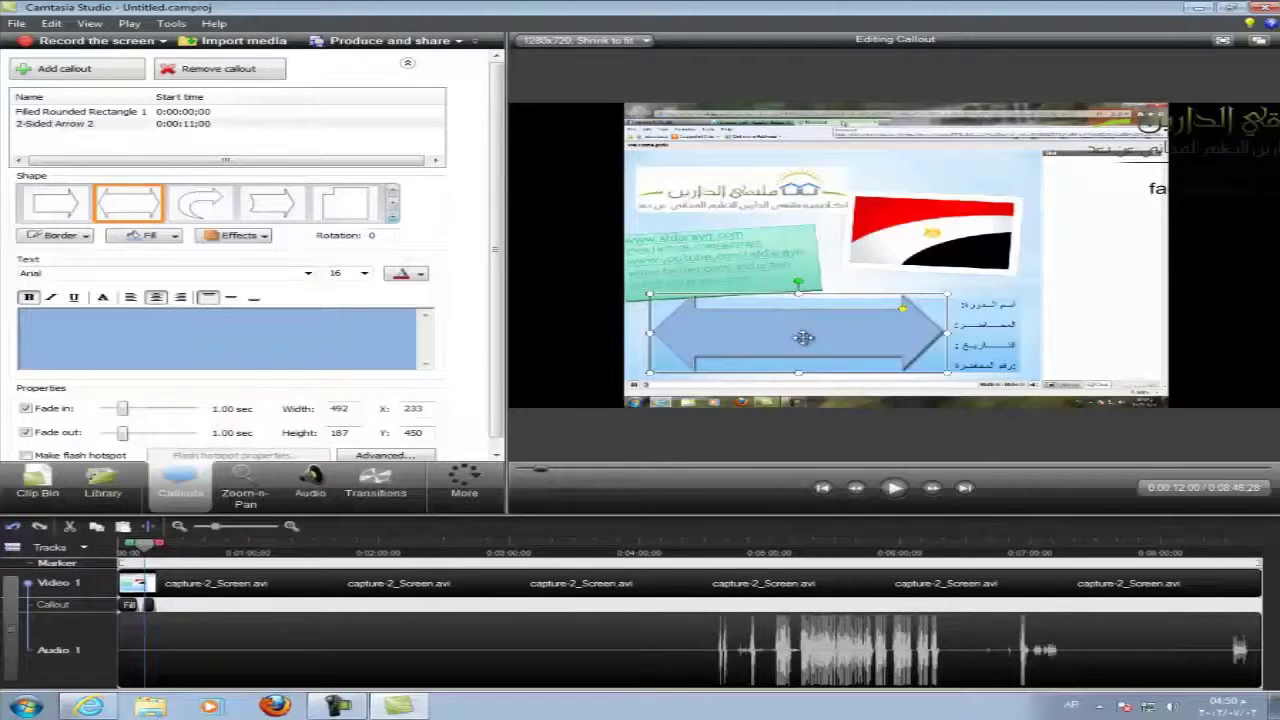
left_click_drag(798, 332, 827, 218)
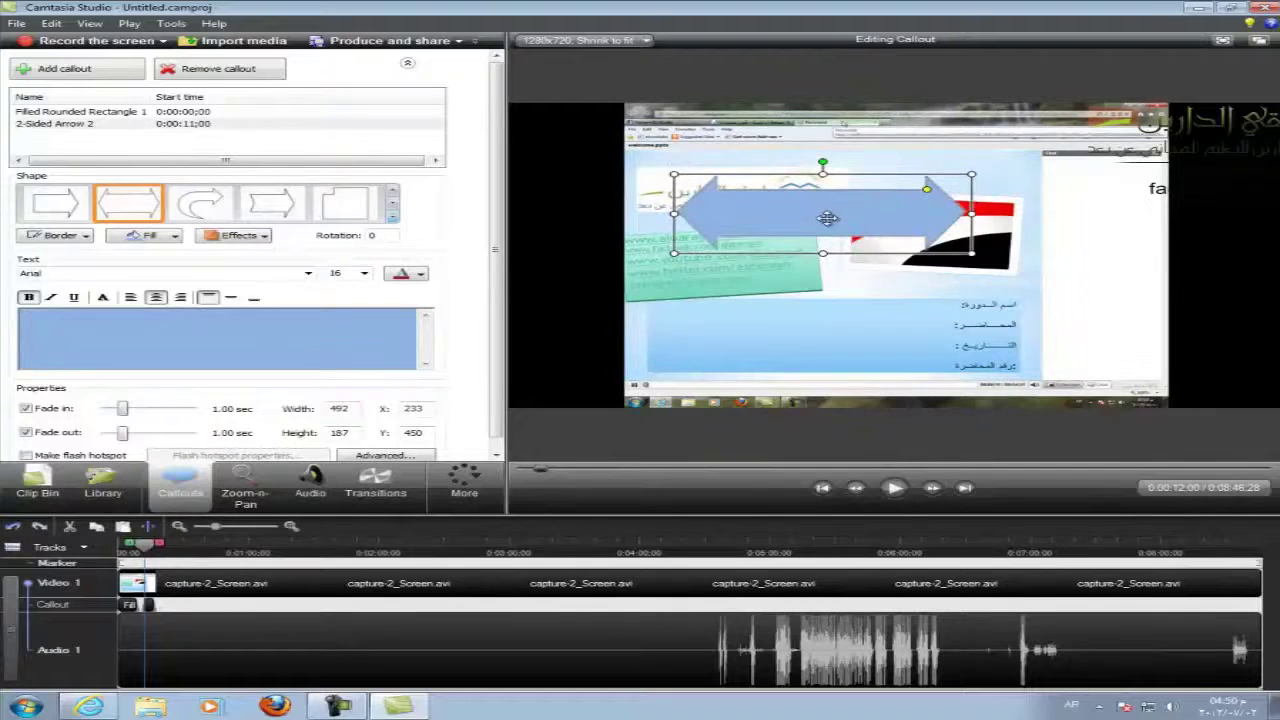
- Fill the arrow callout yellow, then bring up the More fill colors picker
left_click(148, 236)
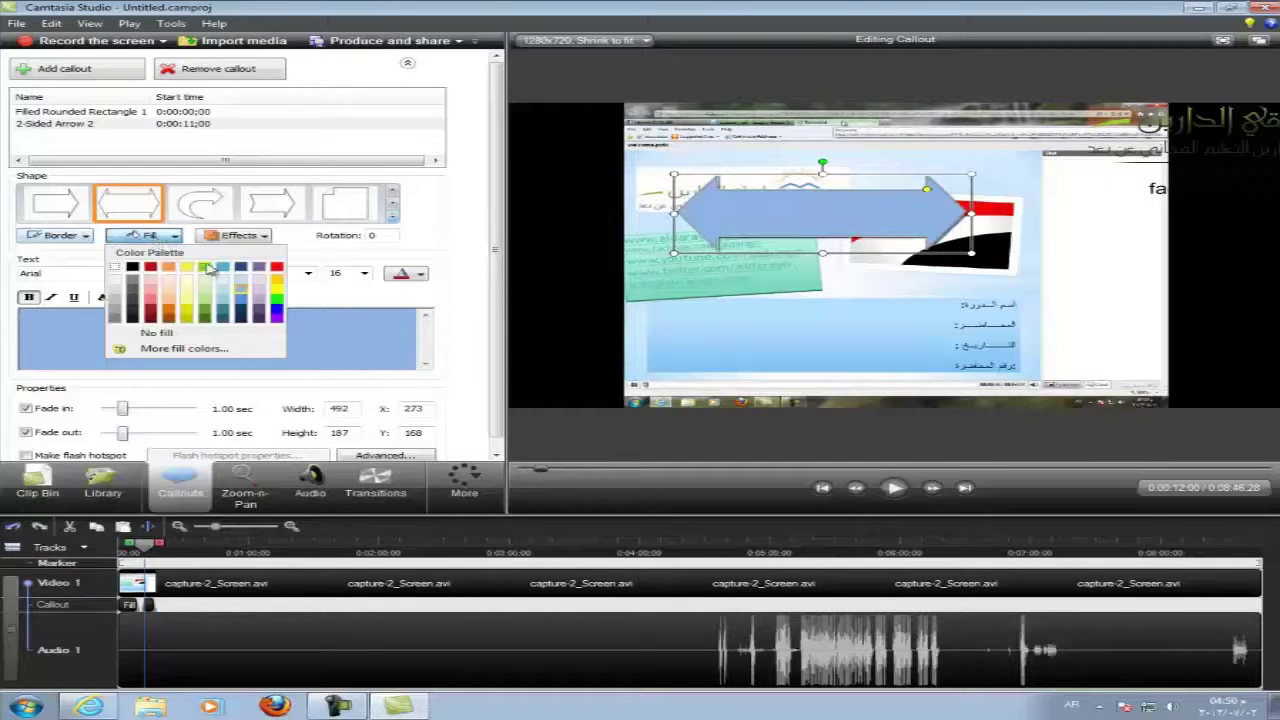
left_click(279, 292)
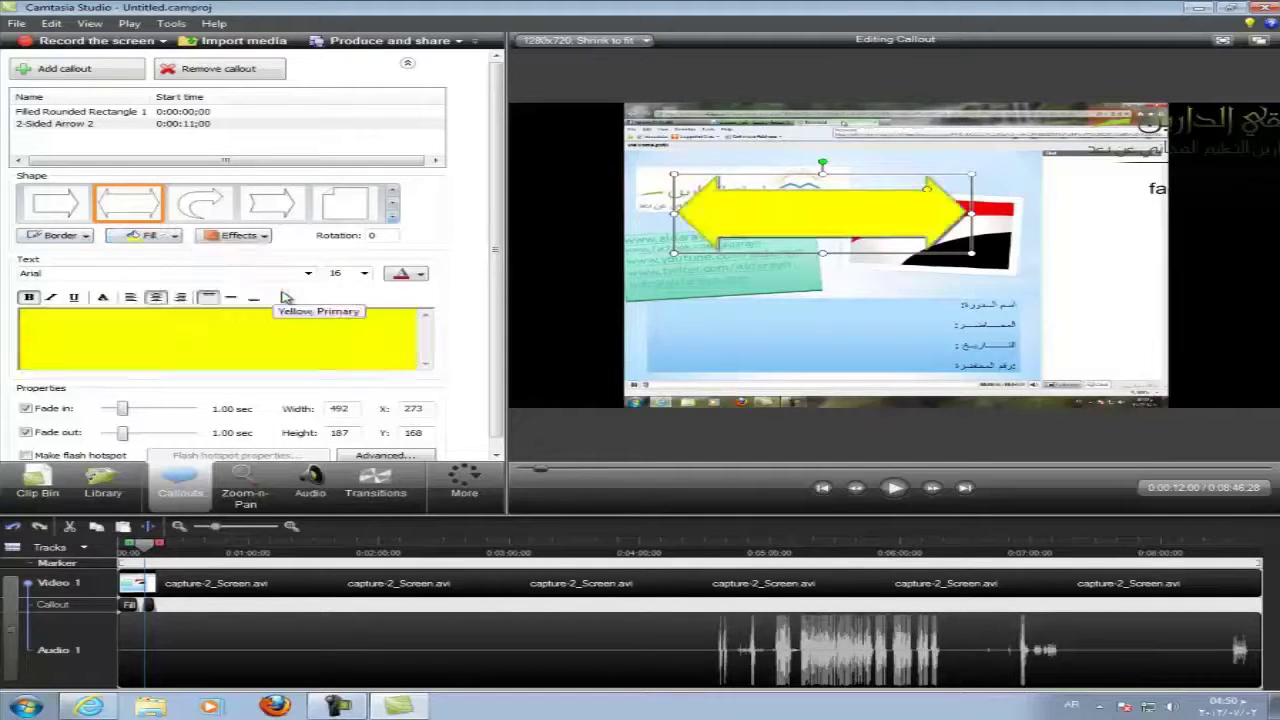
left_click(177, 237)
left_click(177, 237)
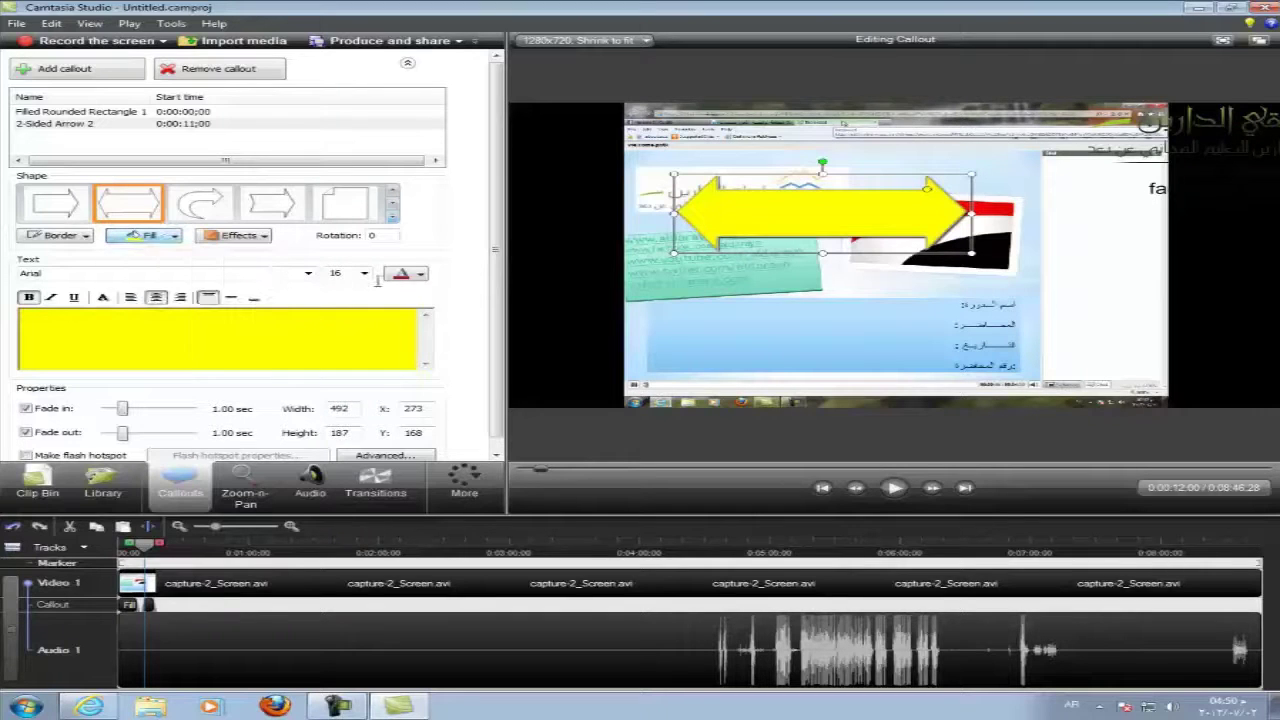
left_click(177, 240)
left_click(163, 353)
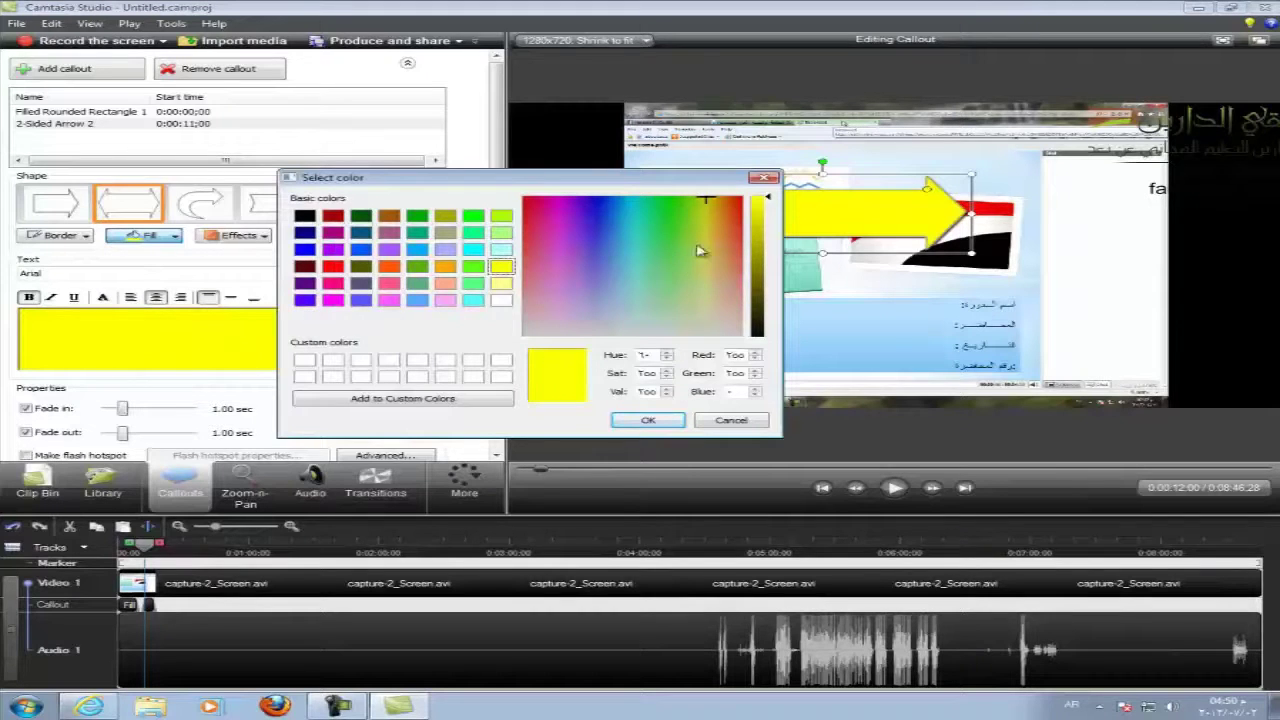
- Pick a pale cream yellow in the colour spectrum and apply it as the arrow's fill
left_click_drag(705, 203, 709, 303)
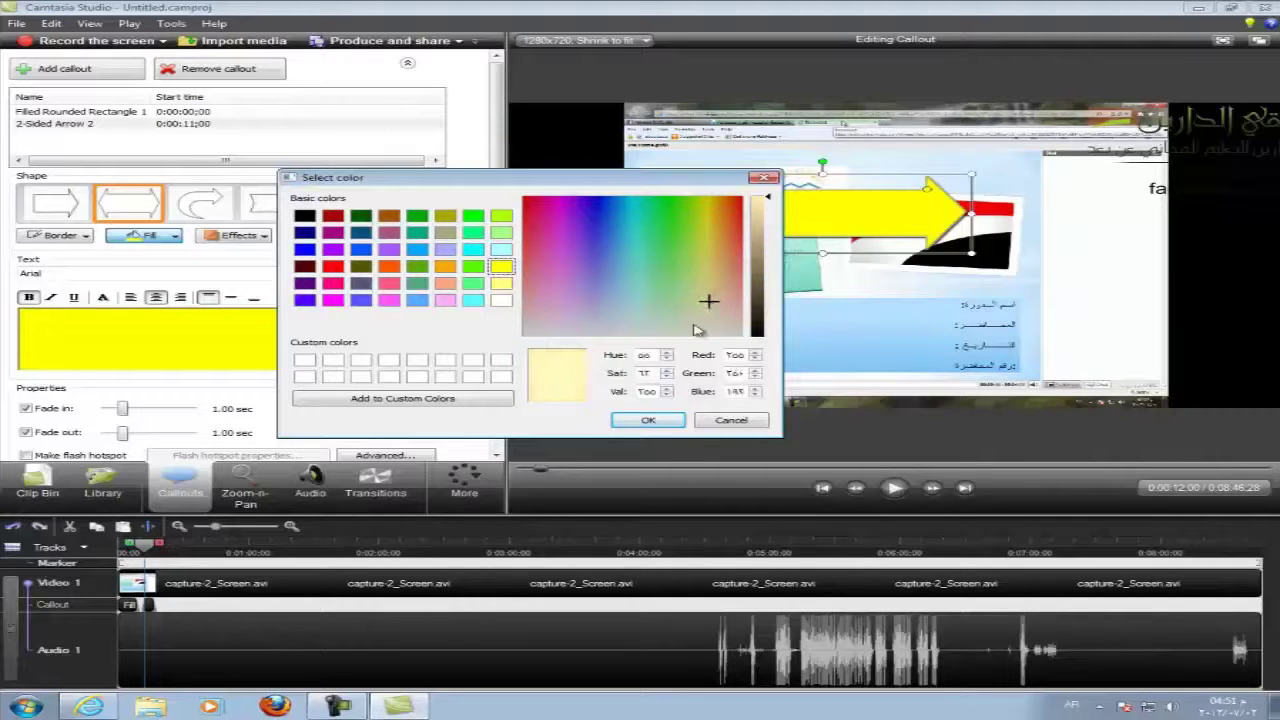
left_click(652, 420)
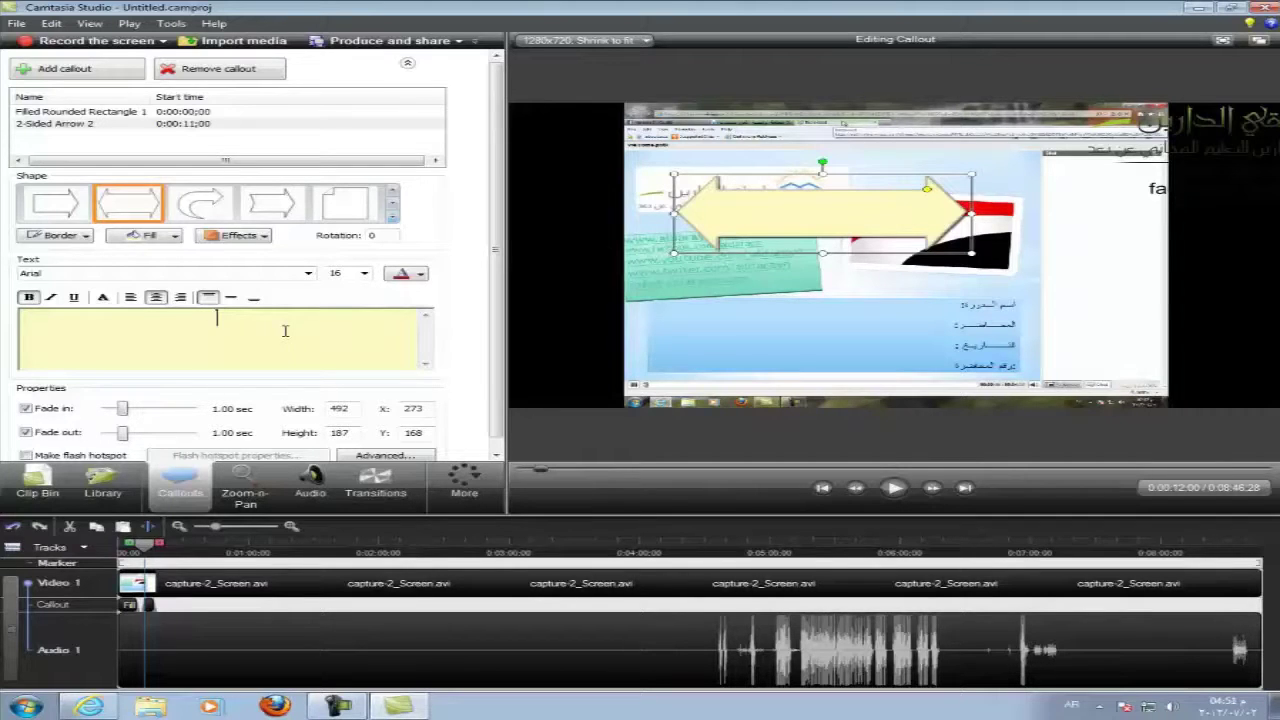
- Complete the Arabic welcome-file instructions, including the English word 'Callouts', in the arrow callout
type("ريقة عمل")
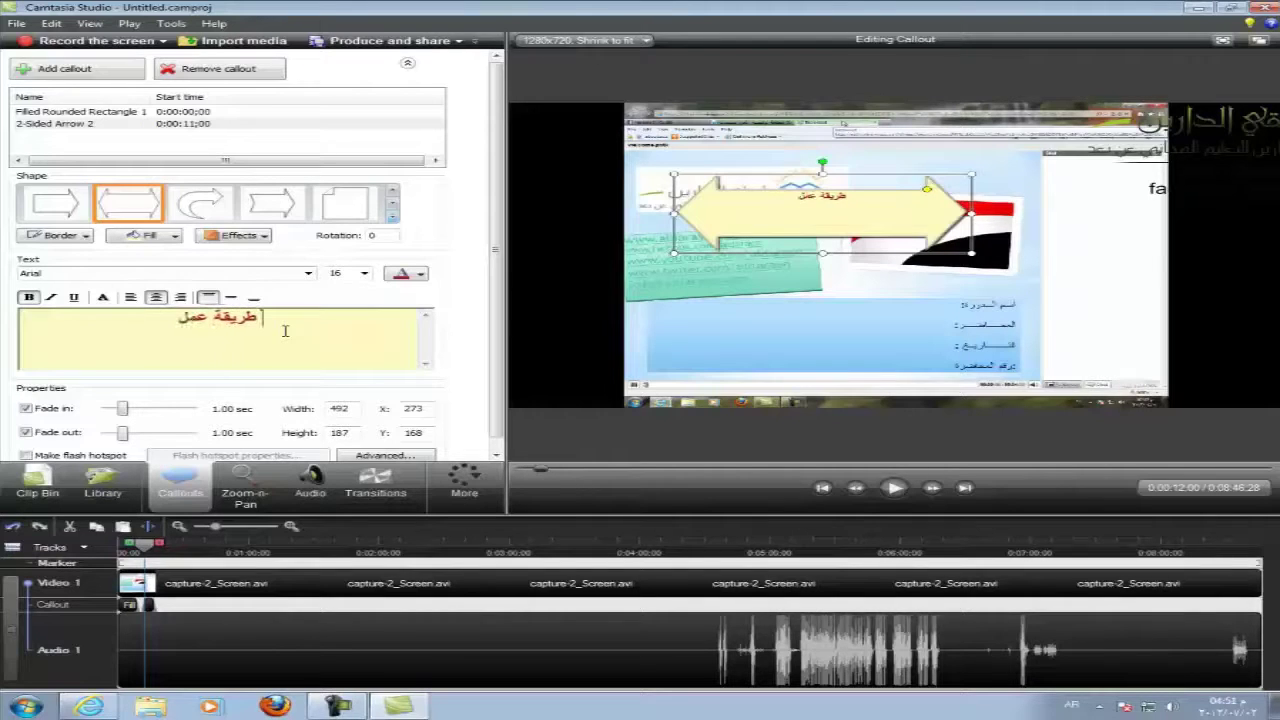
type(" ملف ترحيب")
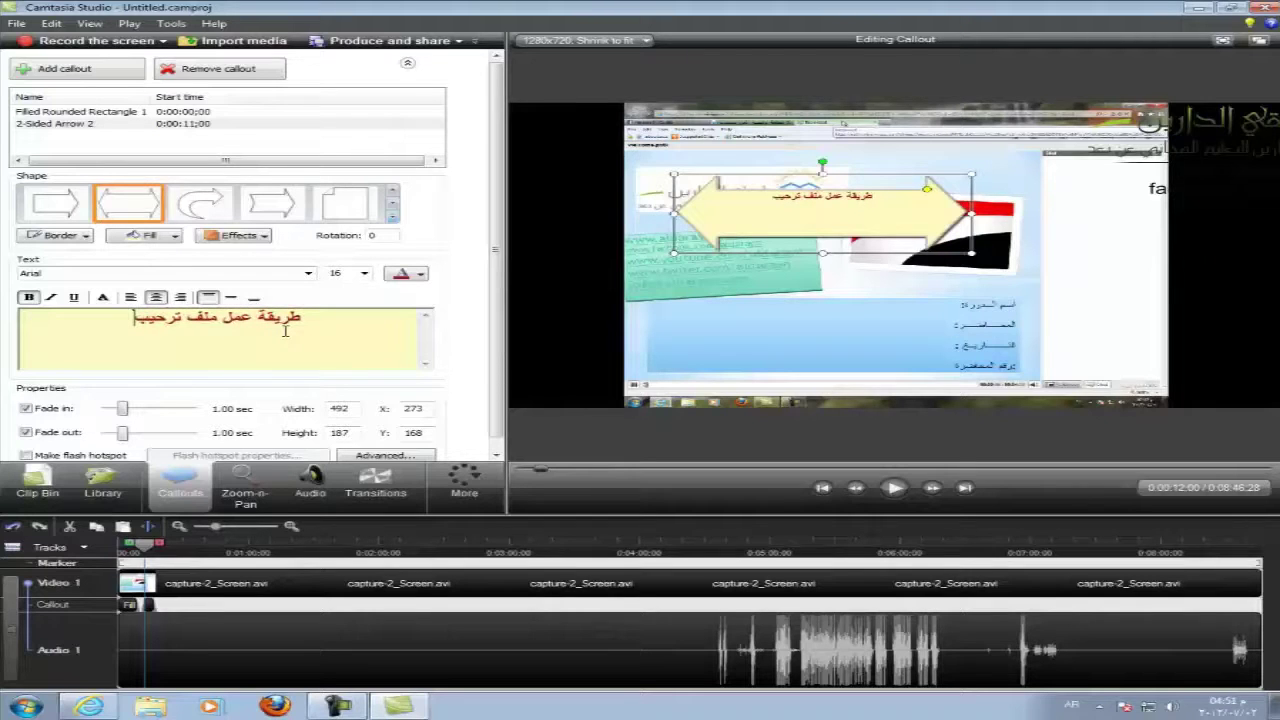
type("ى")
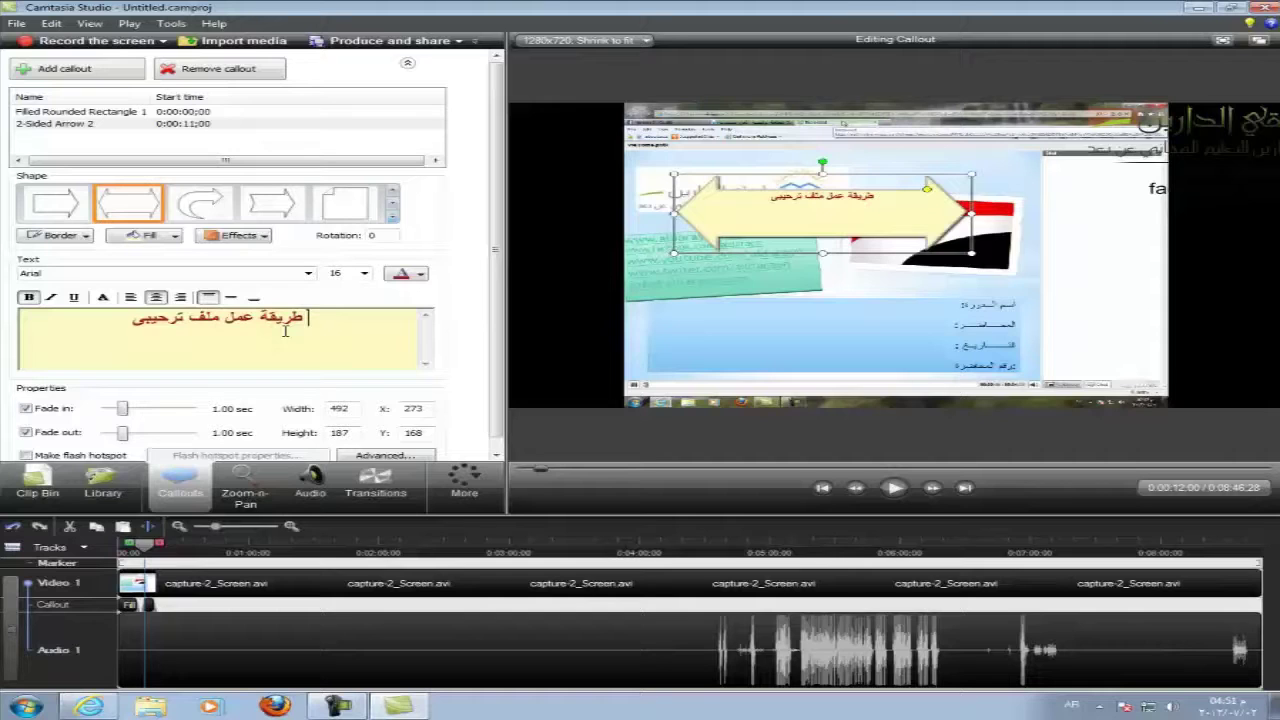
type(" من خ")
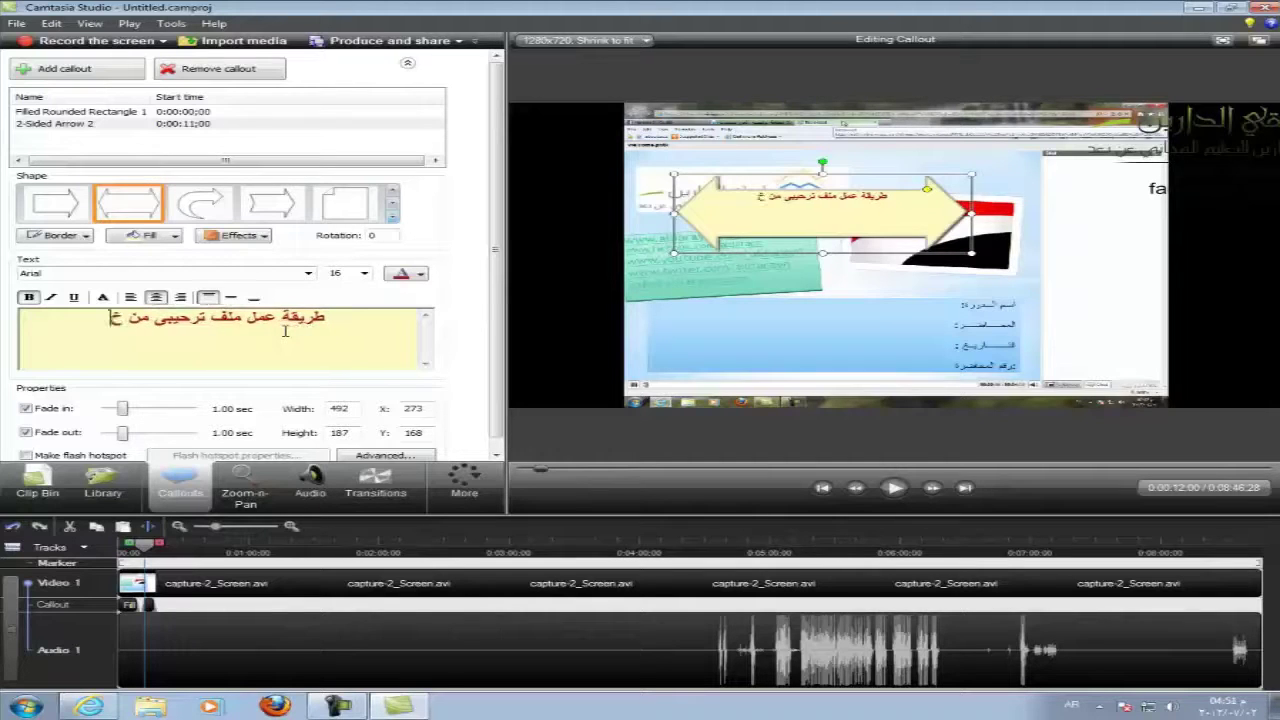
type("لال برنام")
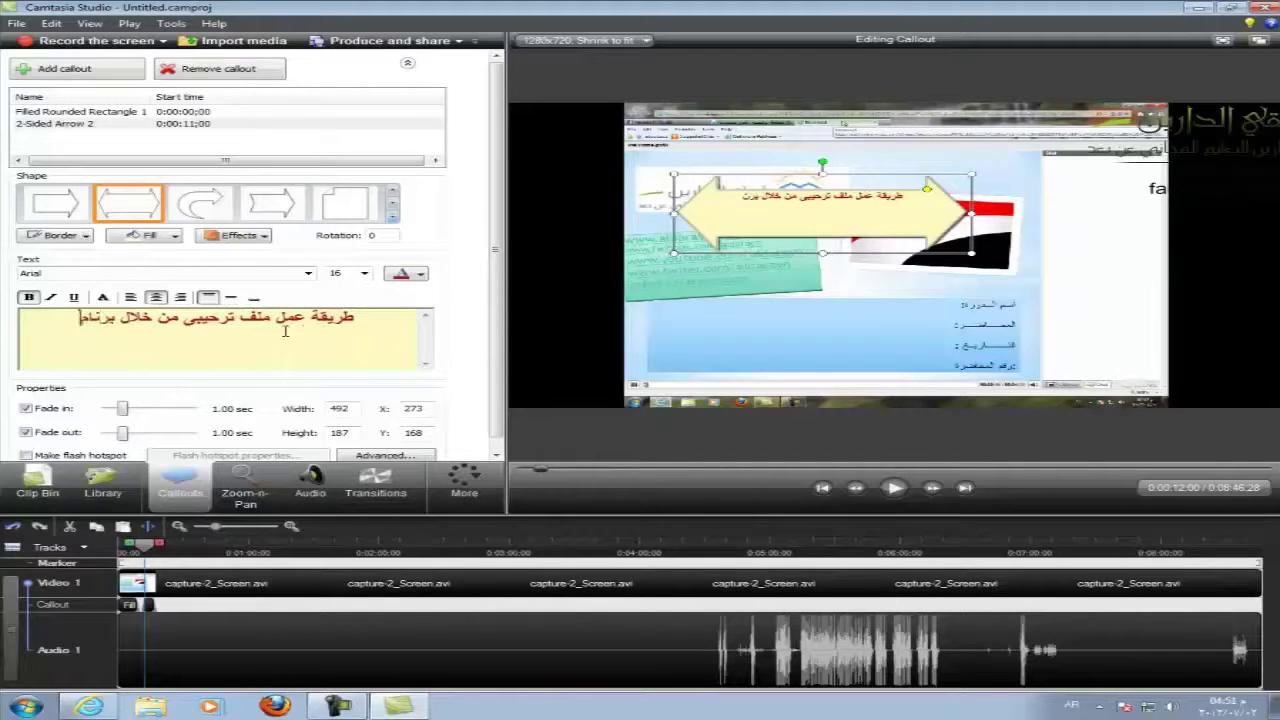
type("ج الكامتزيا")
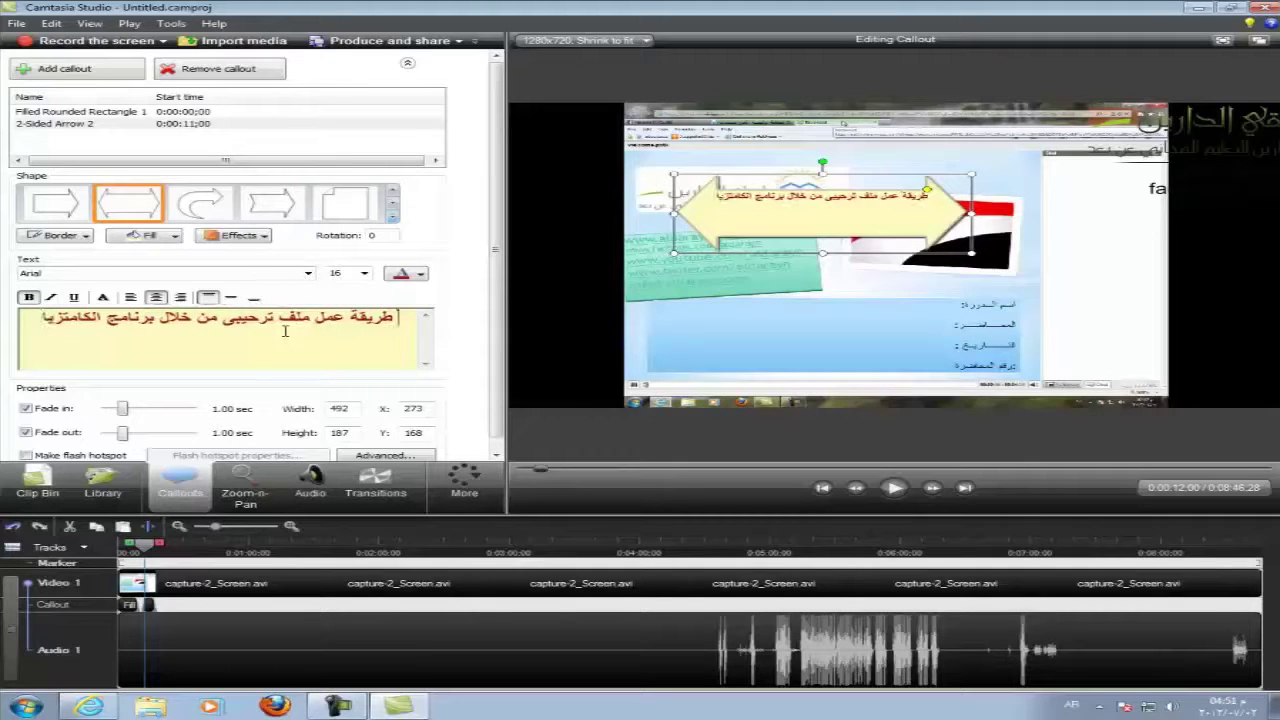
type(" نضغط على ا")
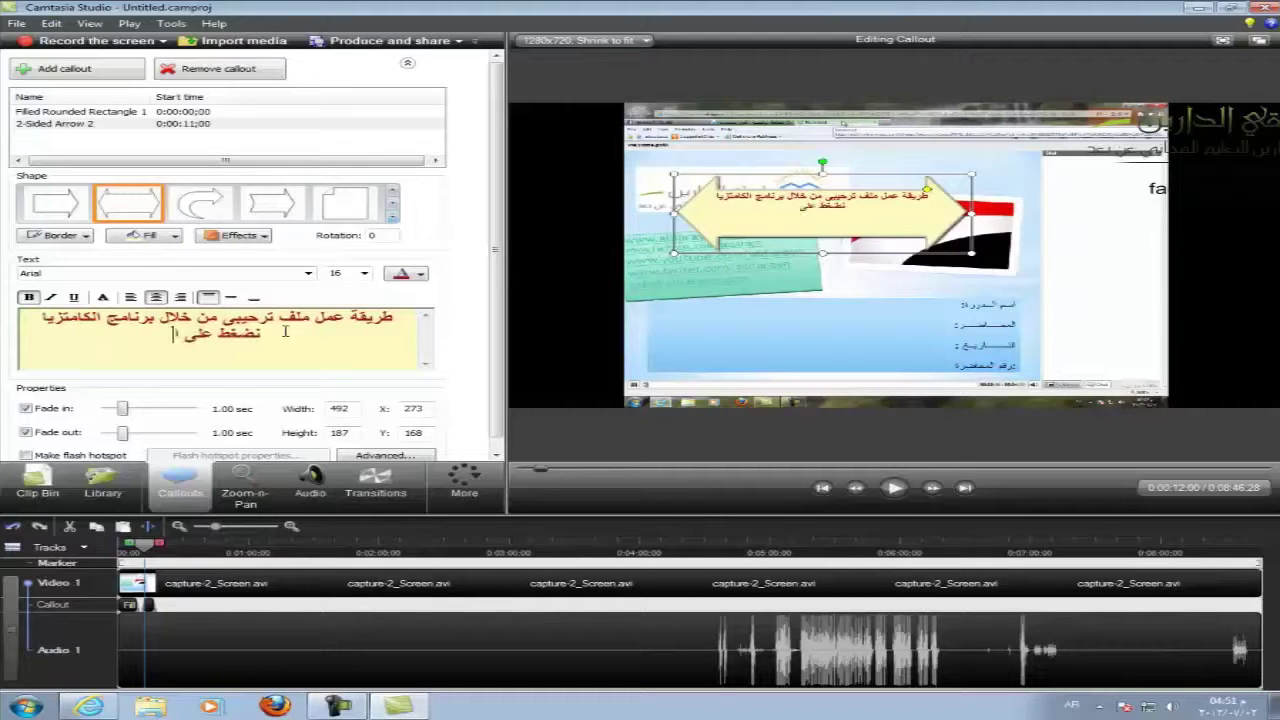
type("يقونة")
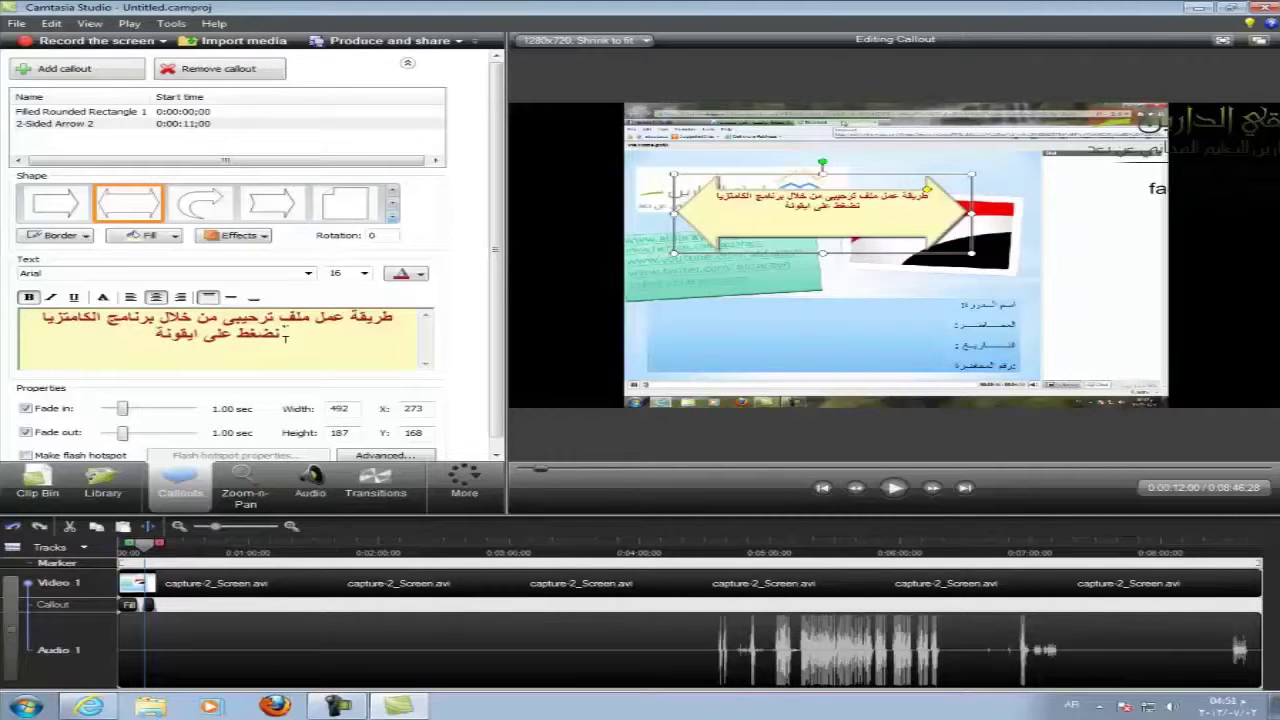
key("alt+shift")
type("Call")
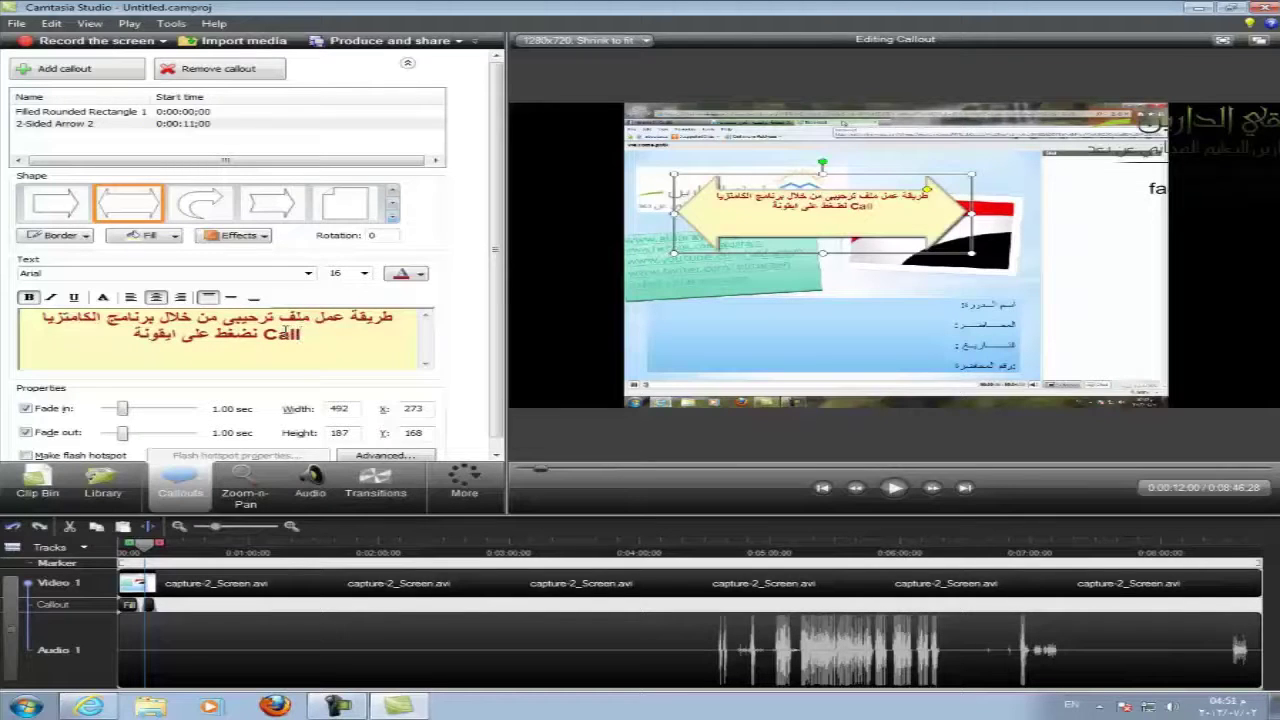
type("ou")
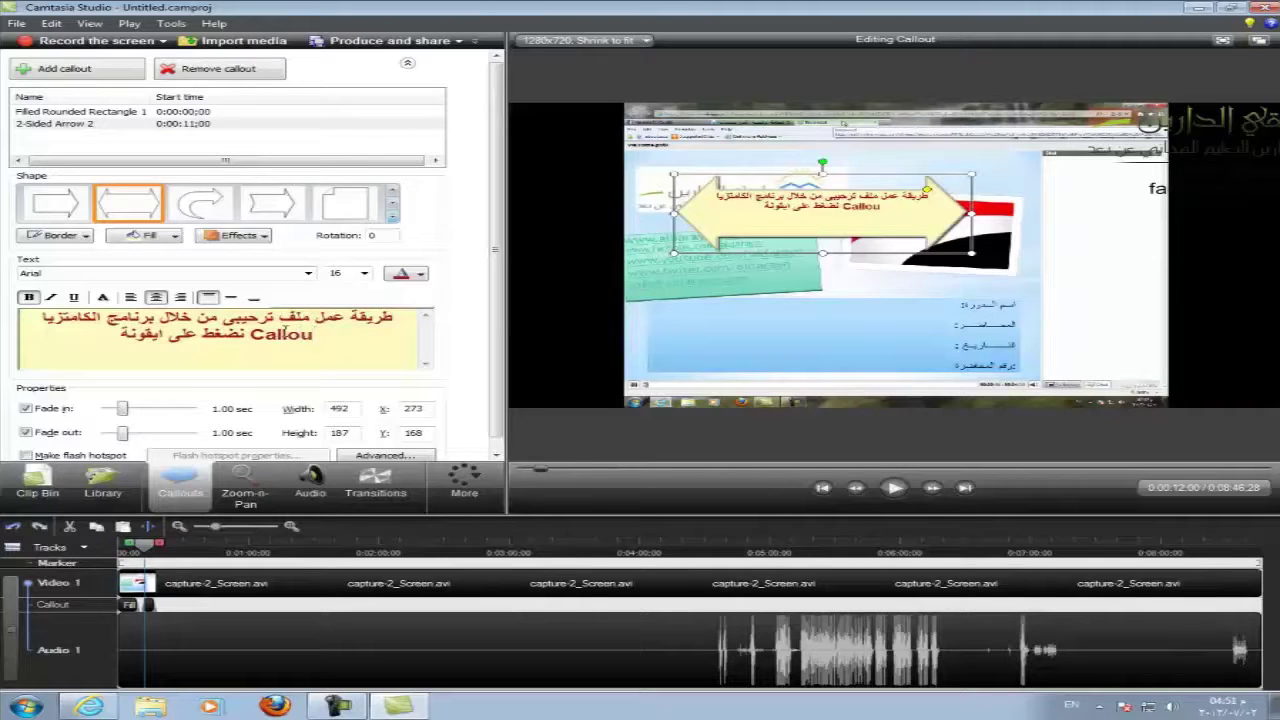
type("t")
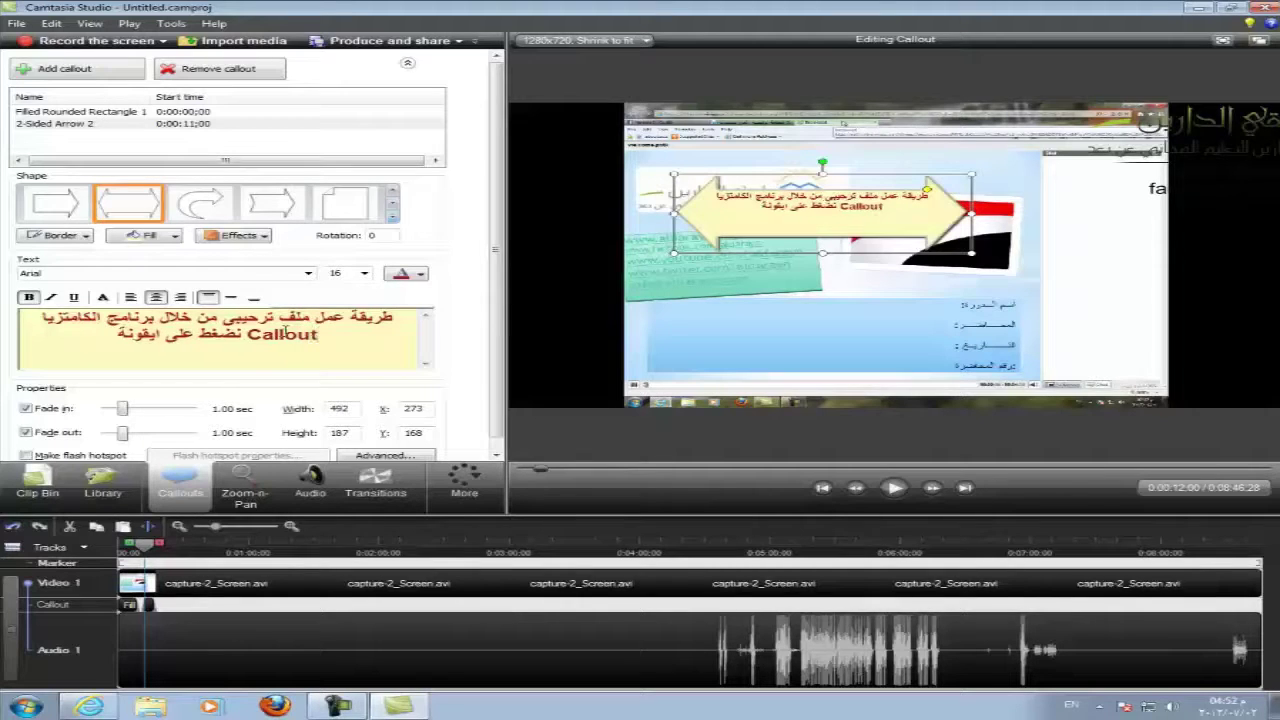
type("s")
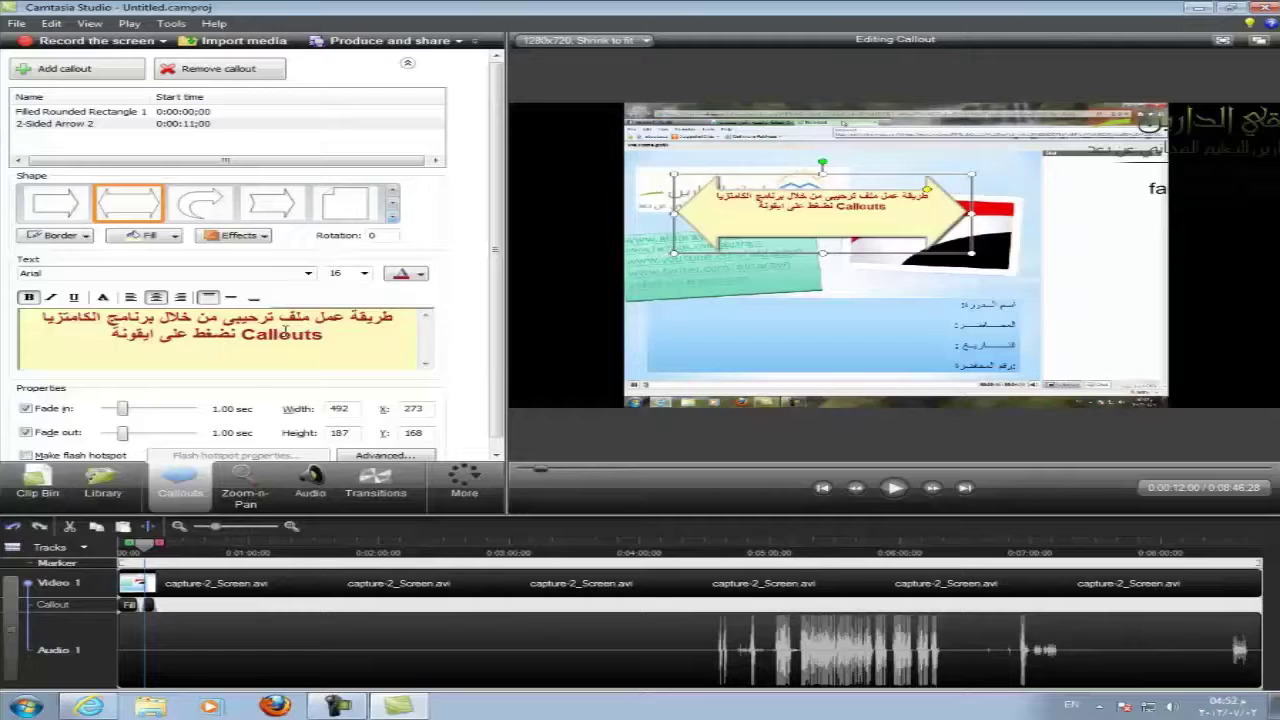
type("ونختار منها")
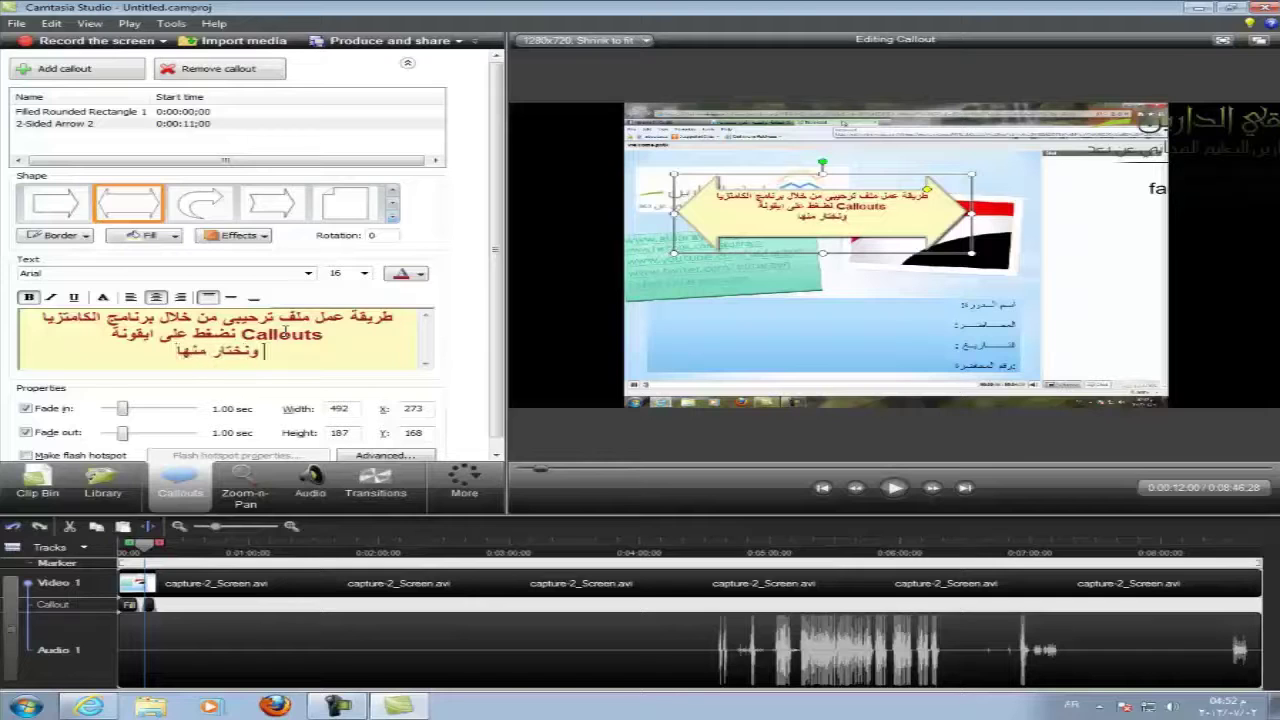
type(" ش")
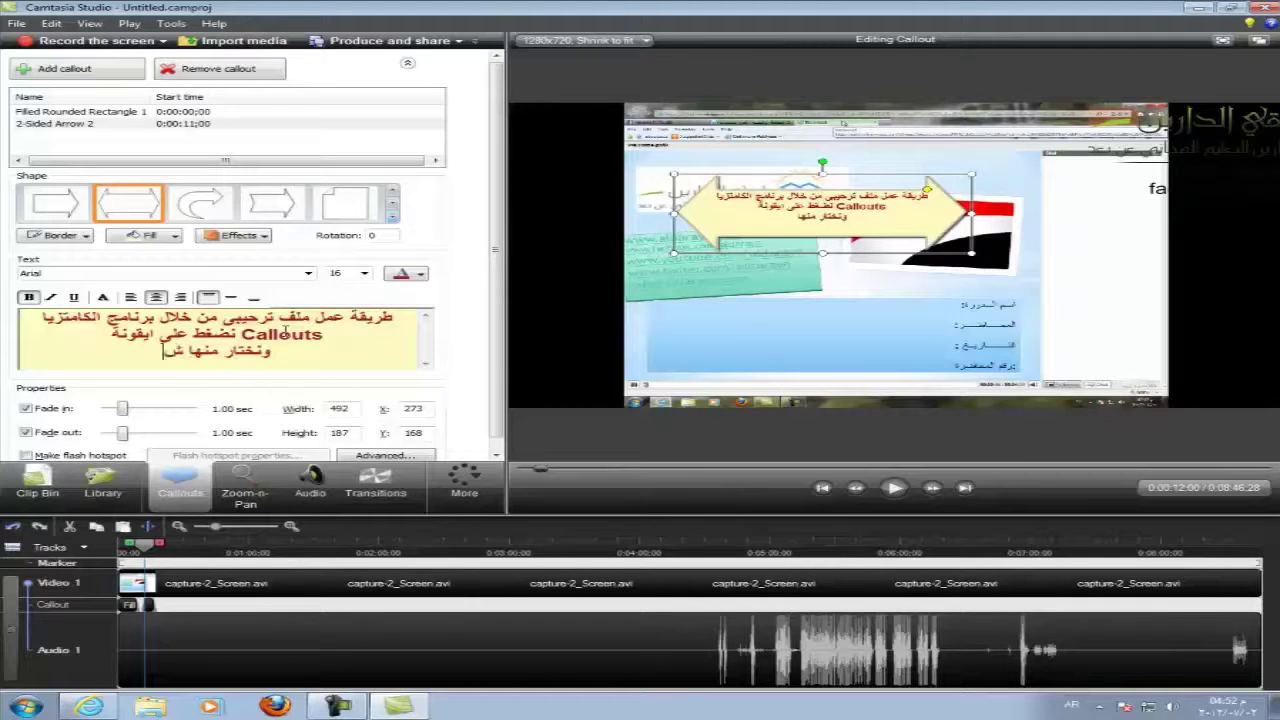
type("كل المبة و")
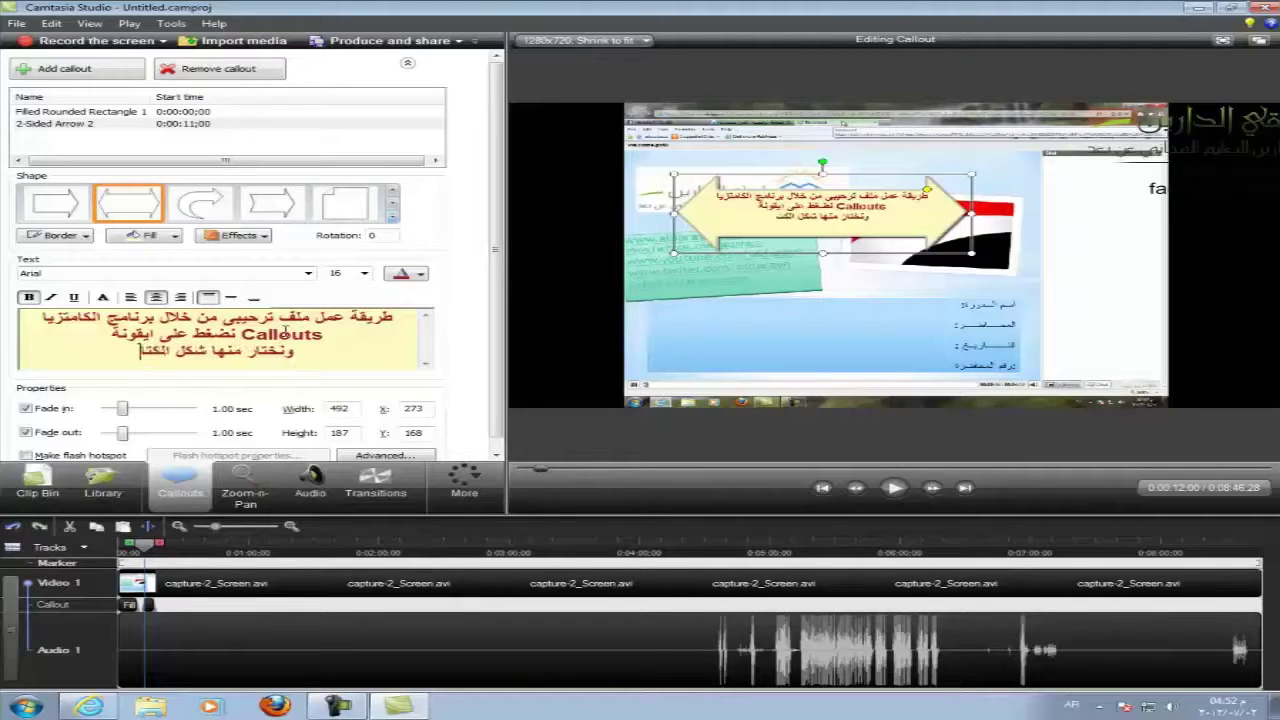
type("من صند")
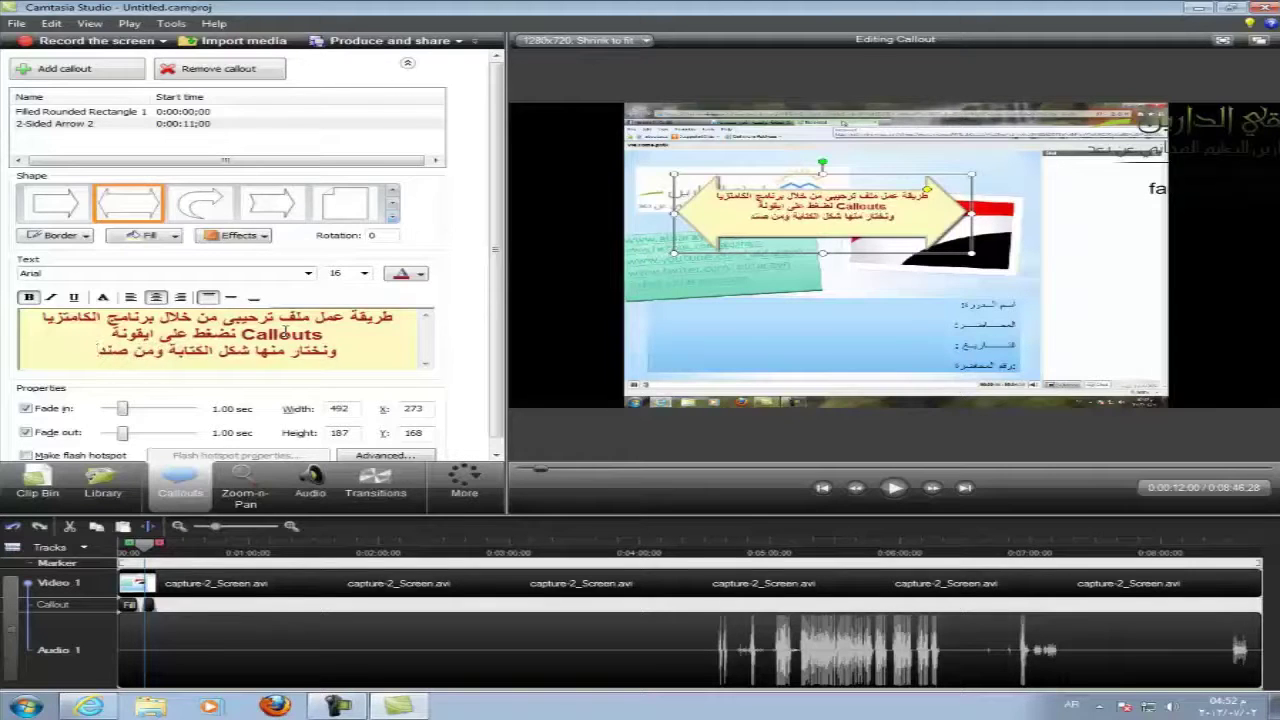
type("وق الكتا")
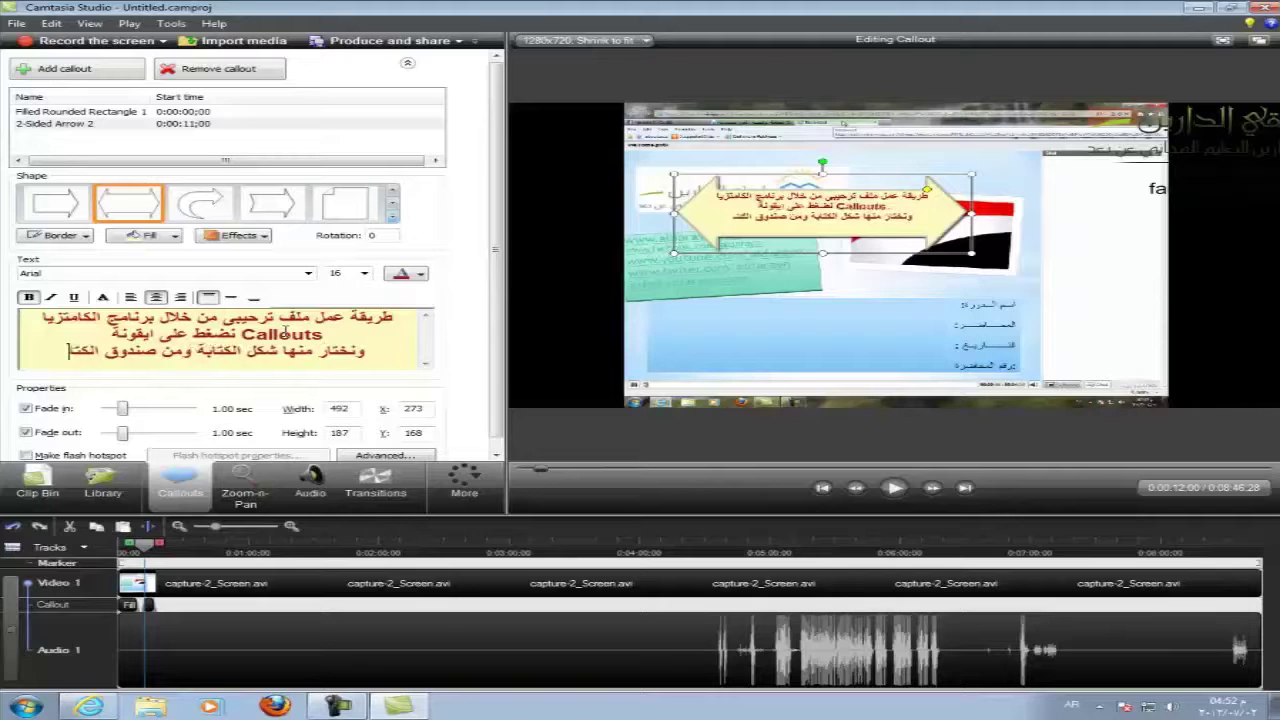
type("بة")
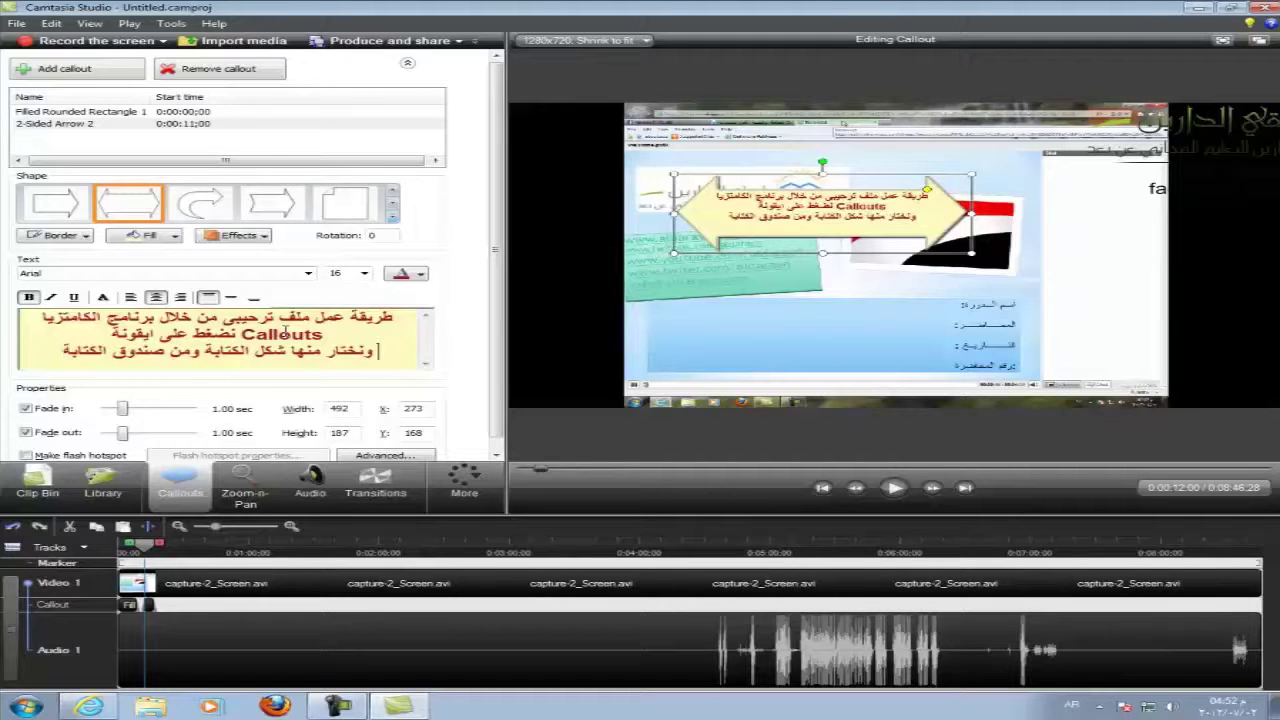
type(" ن")
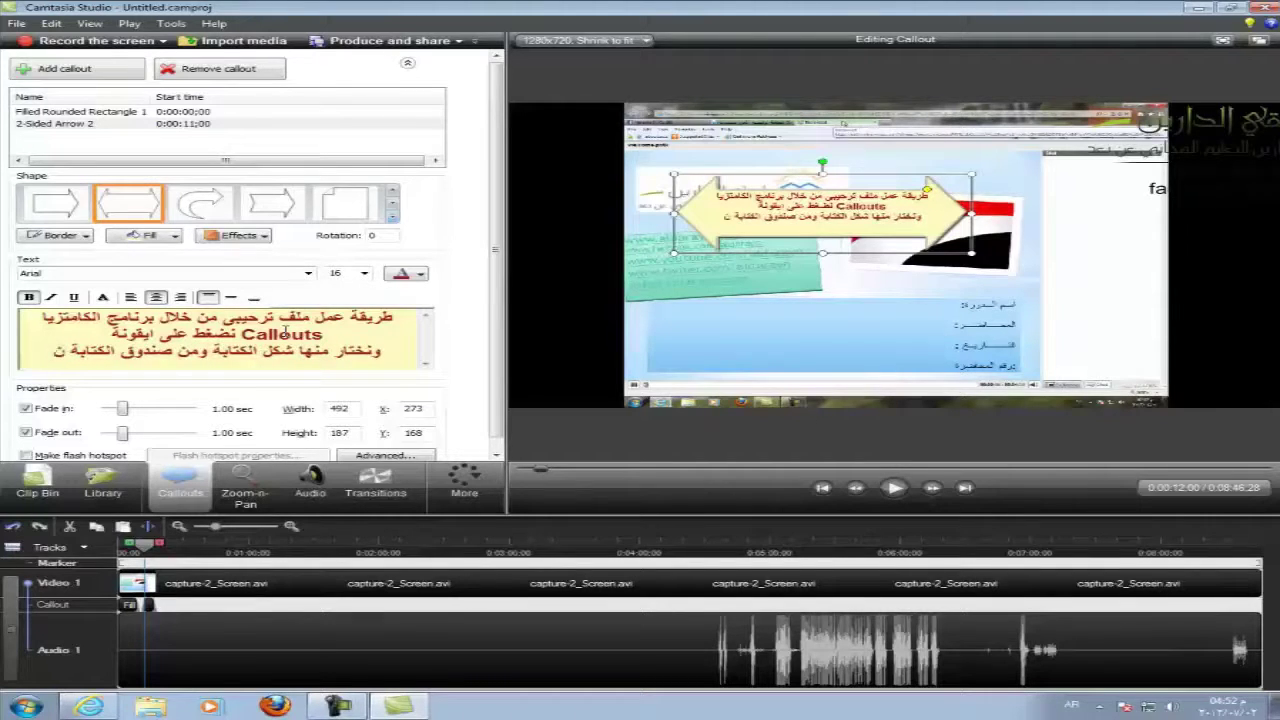
type("ظيط")
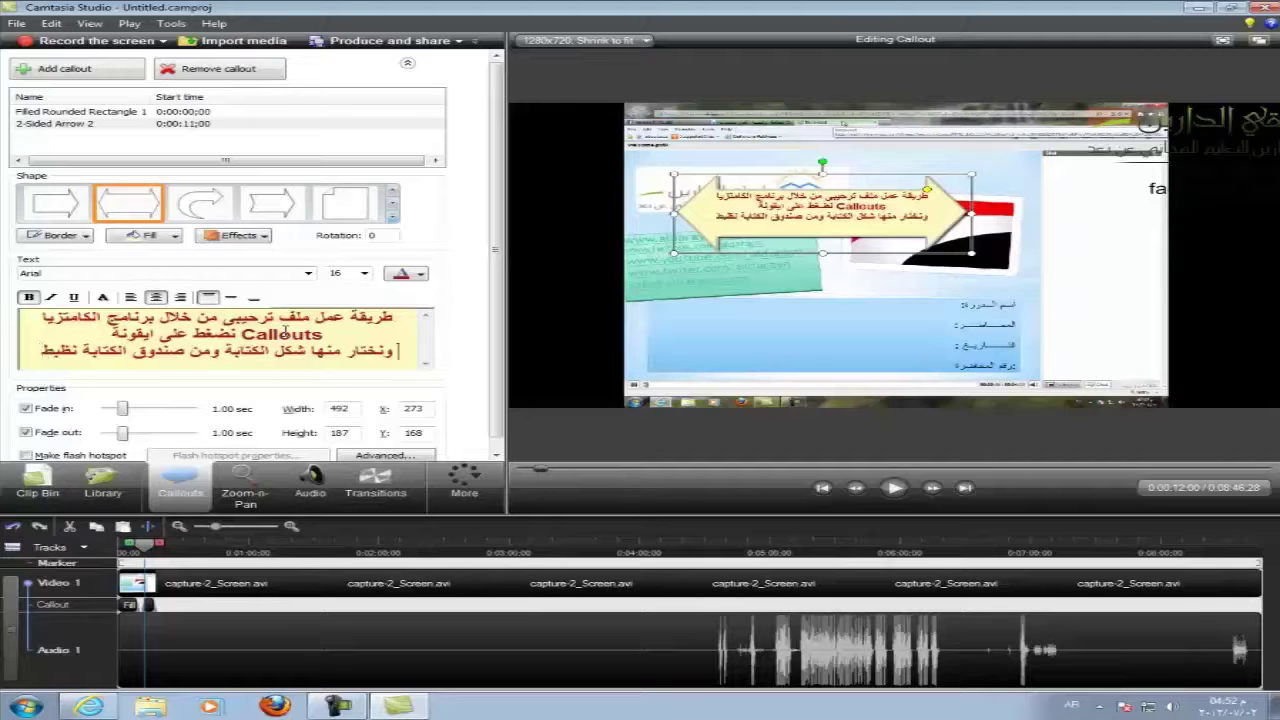
type(" الملف")
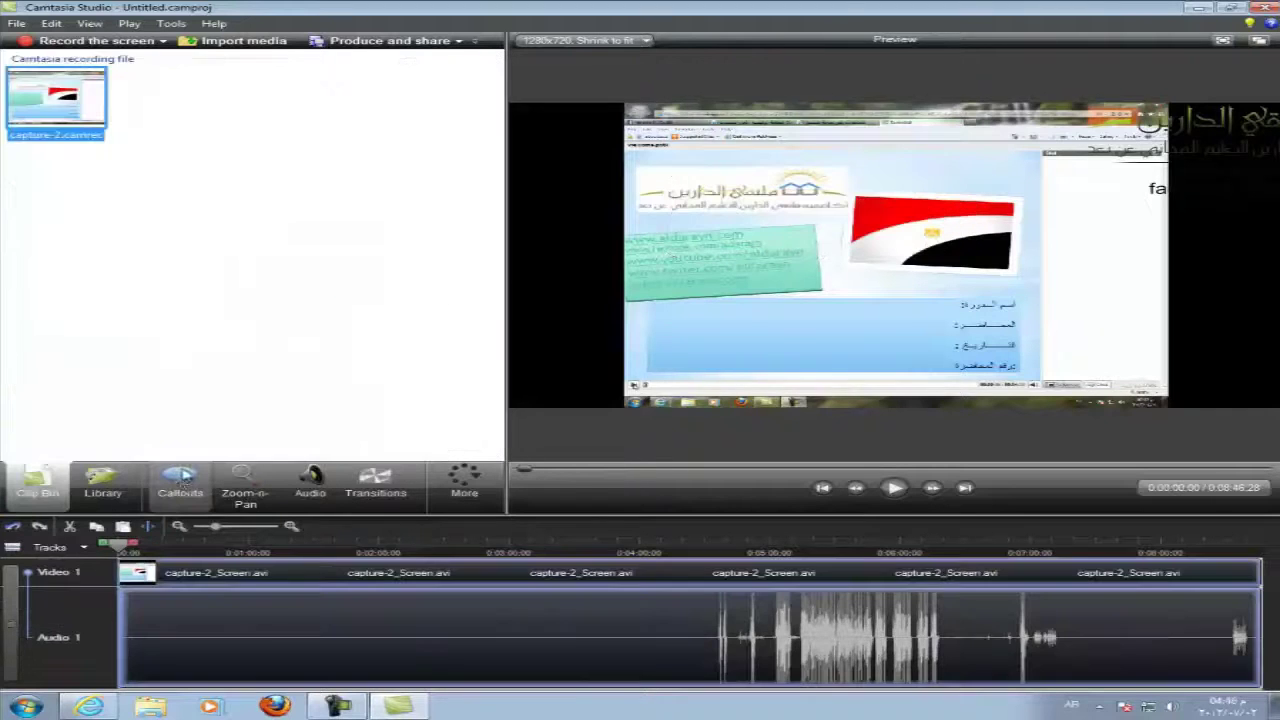
- Add a Filled Rounded Rectangle callout on the slide's lower middle, widened to 492×187
left_click(186, 484)
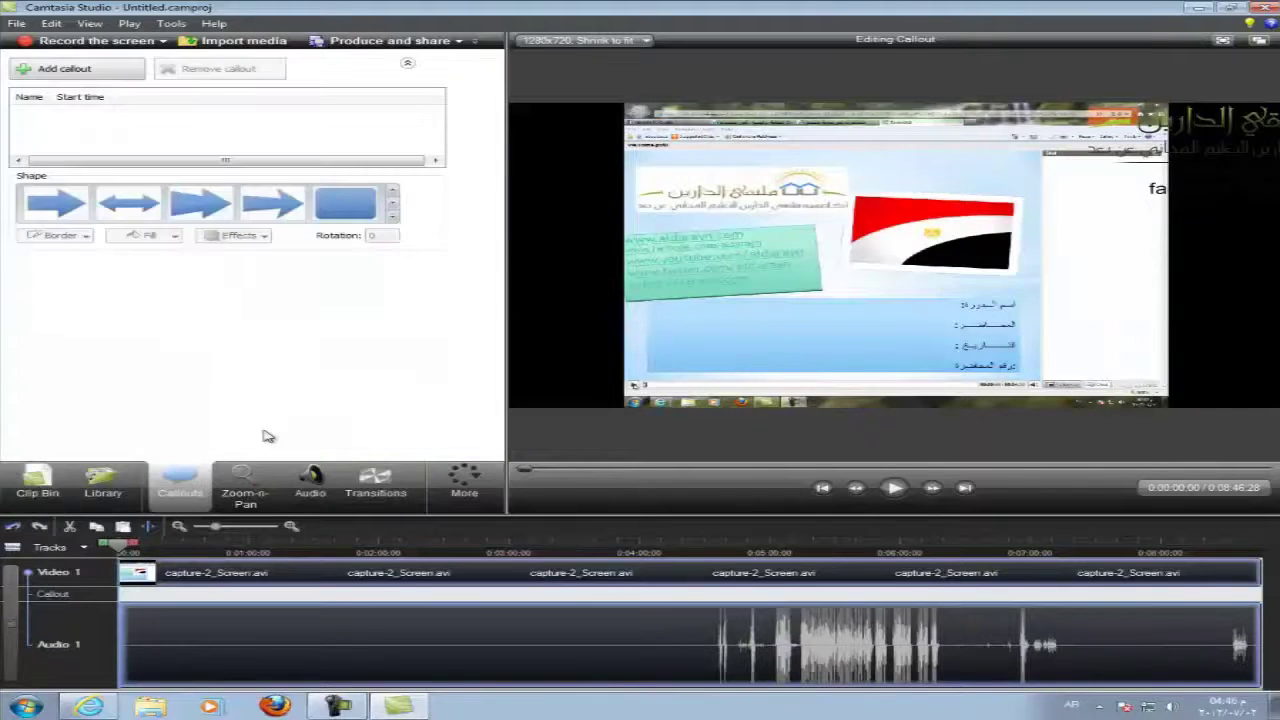
left_click(343, 203)
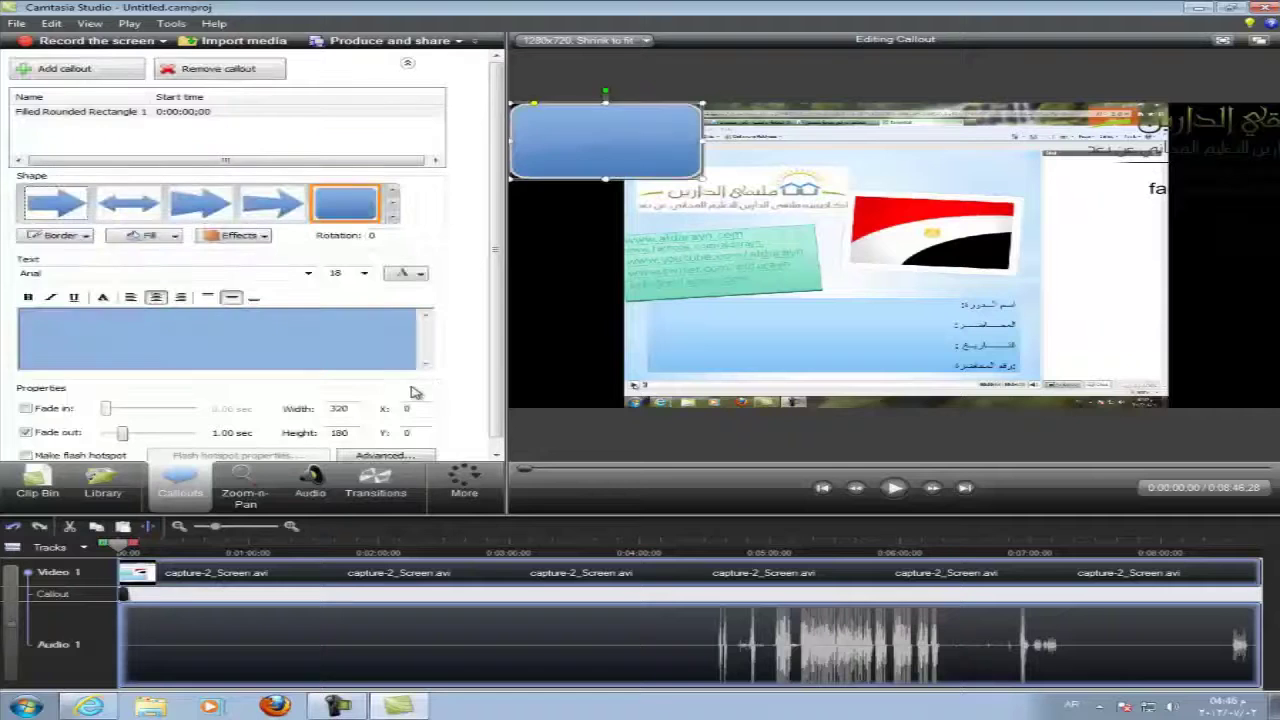
left_click_drag(612, 118, 862, 311)
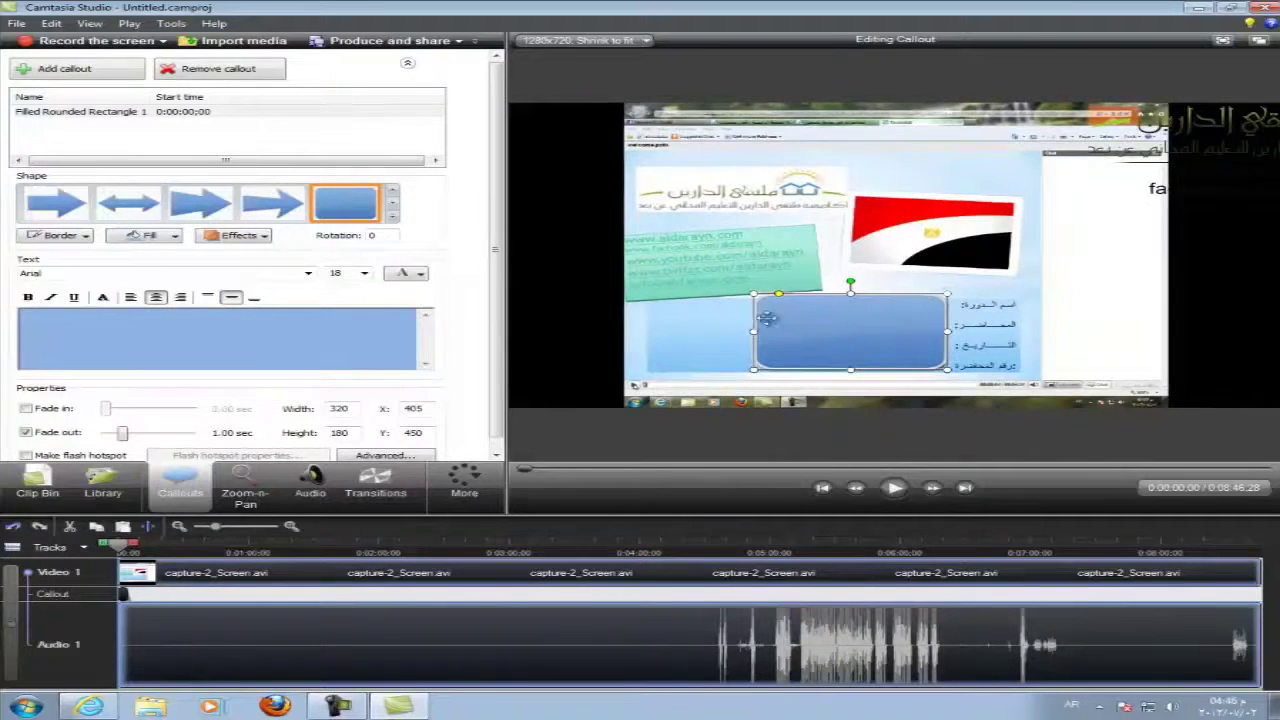
left_click_drag(740, 333, 650, 340)
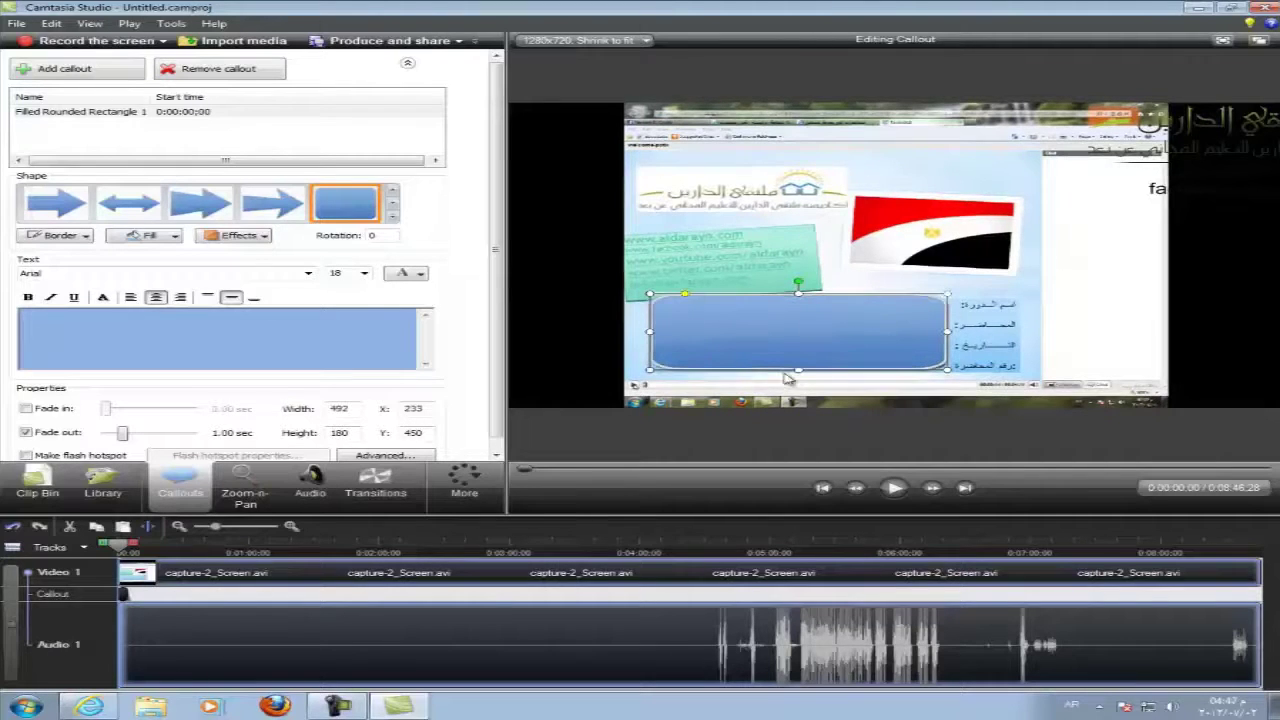
left_click_drag(794, 371, 796, 372)
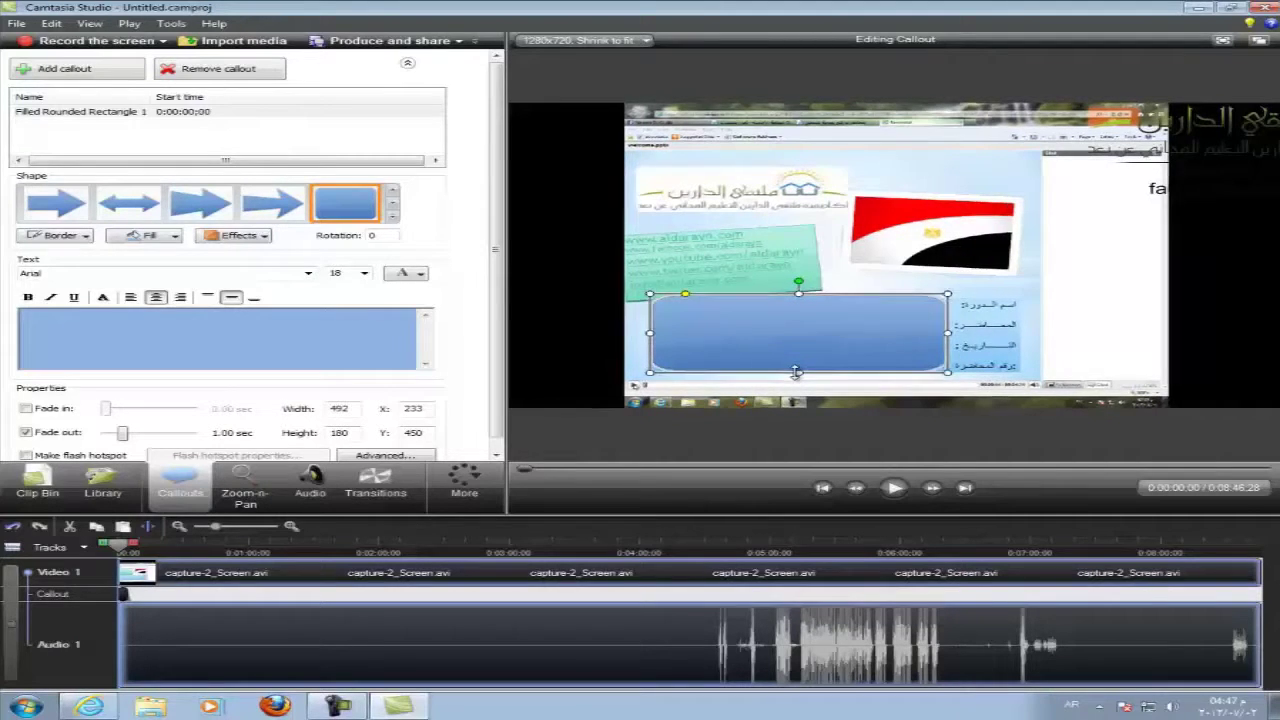
- Give the rectangle callout the flat second Effects style
left_click(265, 237)
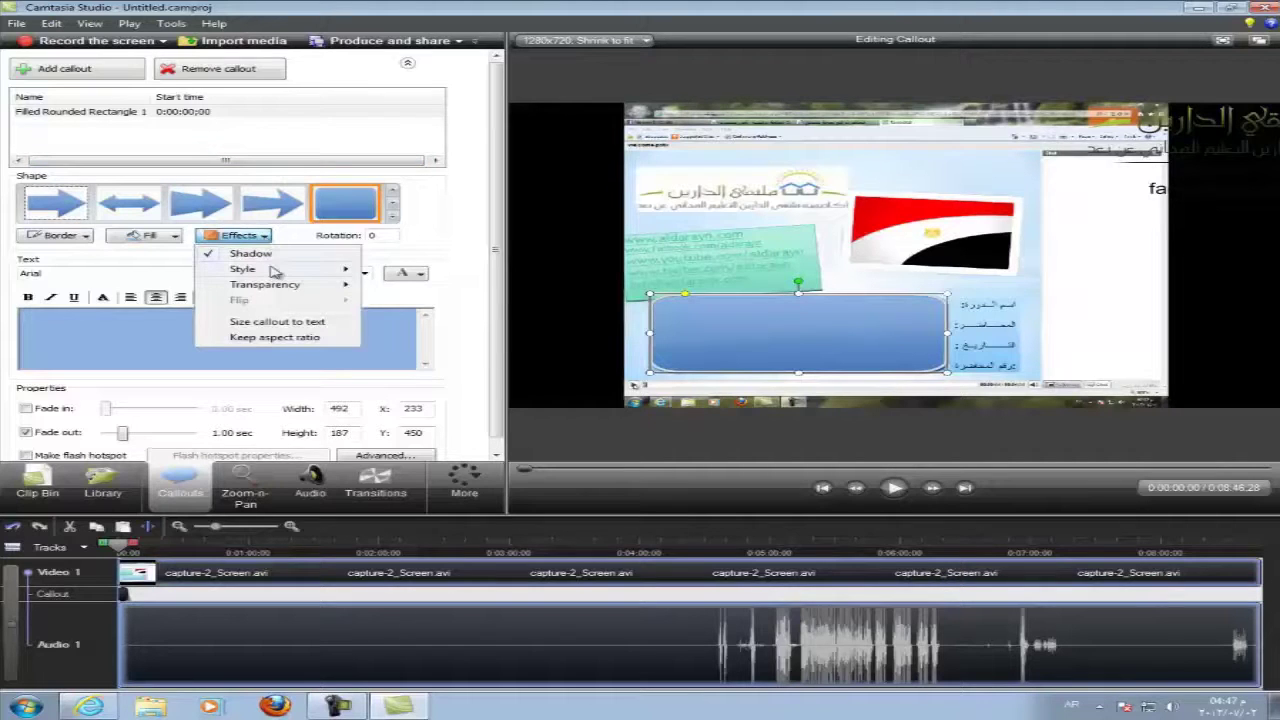
mouse_move(272, 268)
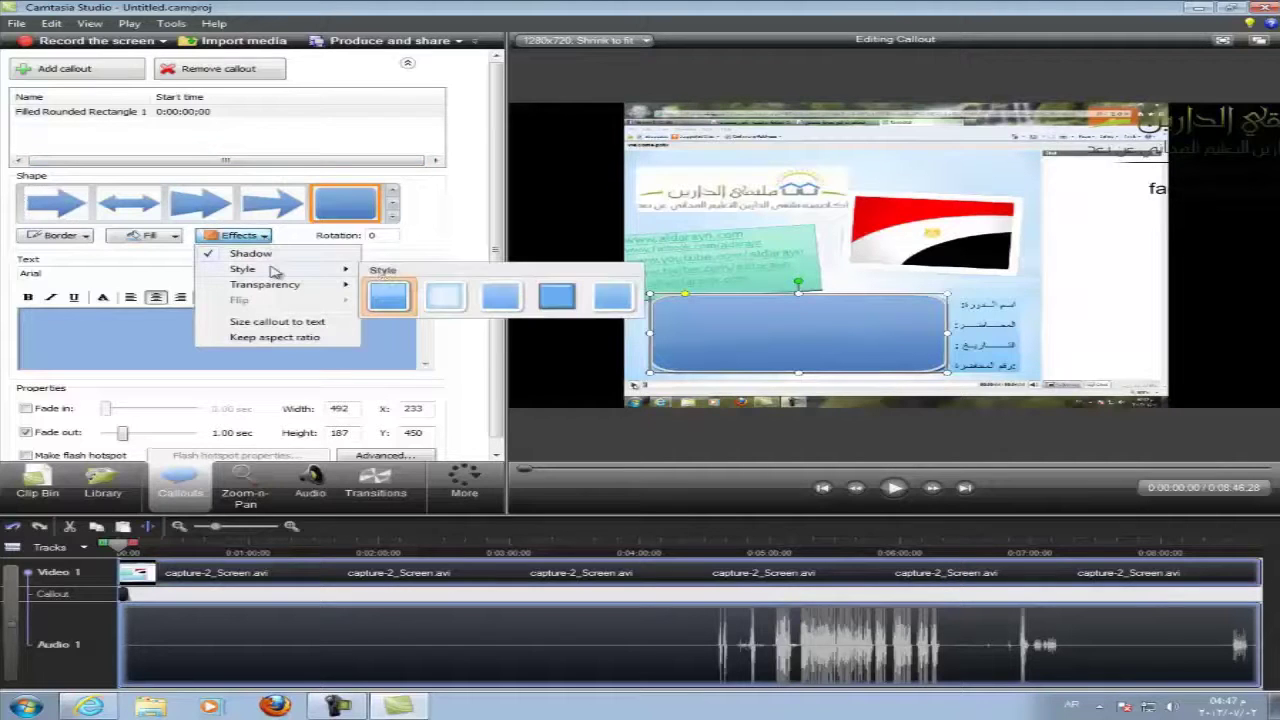
left_click(444, 296)
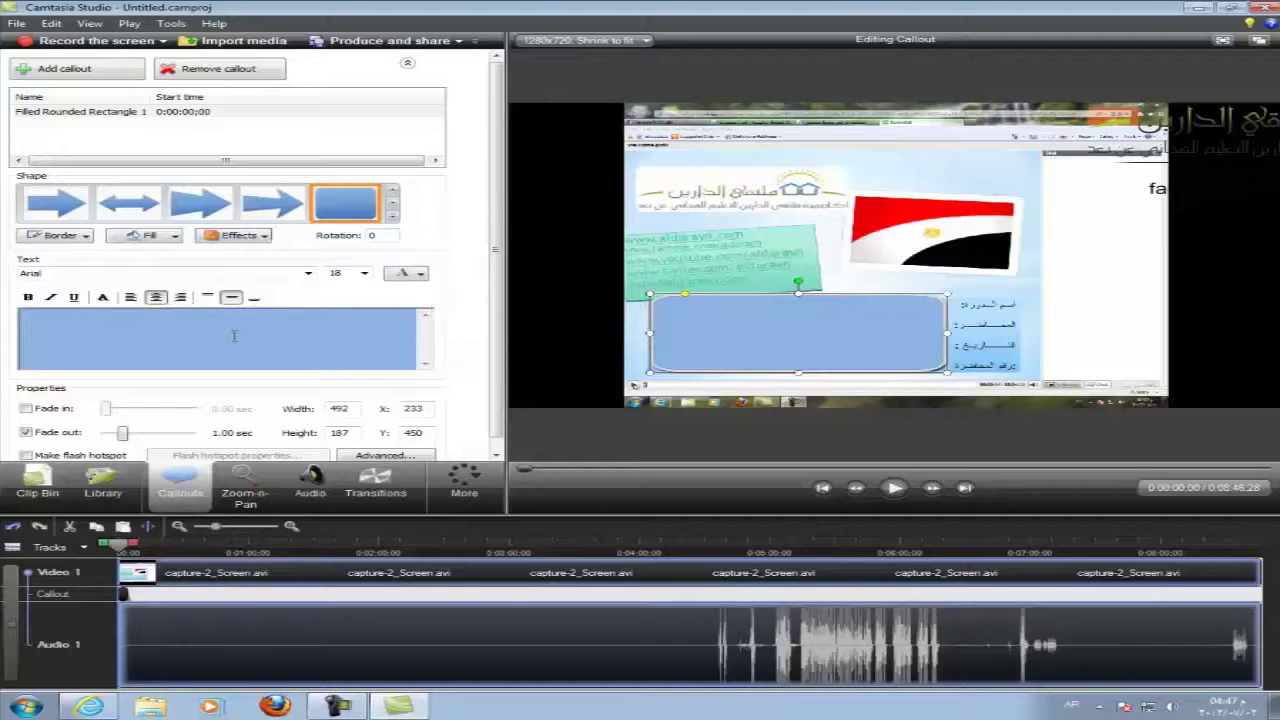
left_click(361, 275)
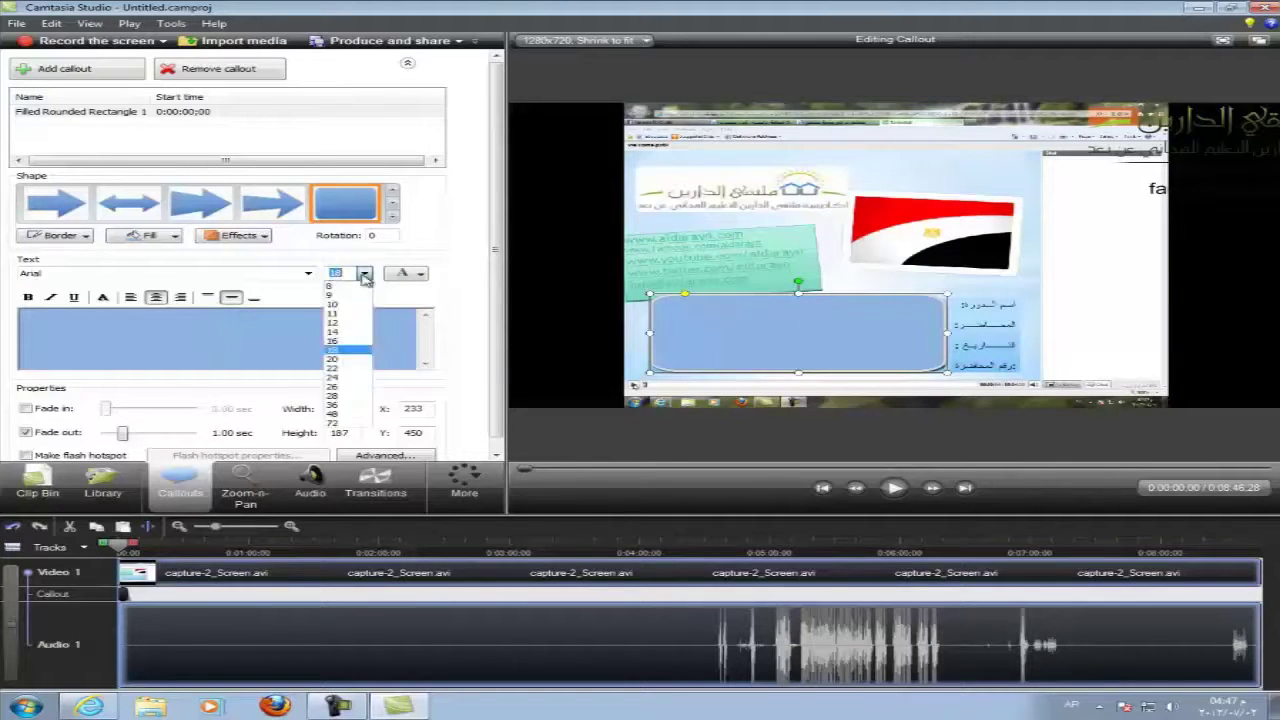
- At font size 16, type the Arabic films-and-sound-effects title, lecturer's name and date 2/6/2012
left_click(338, 346)
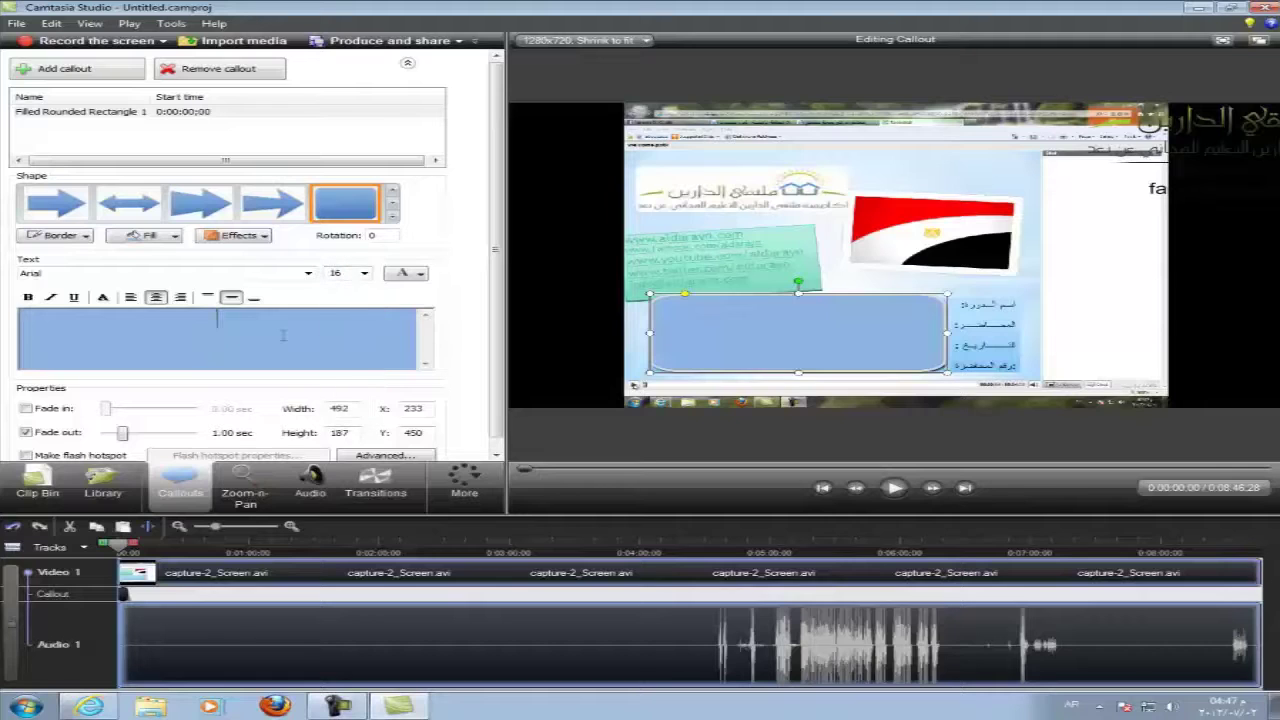
type("فلام والم")
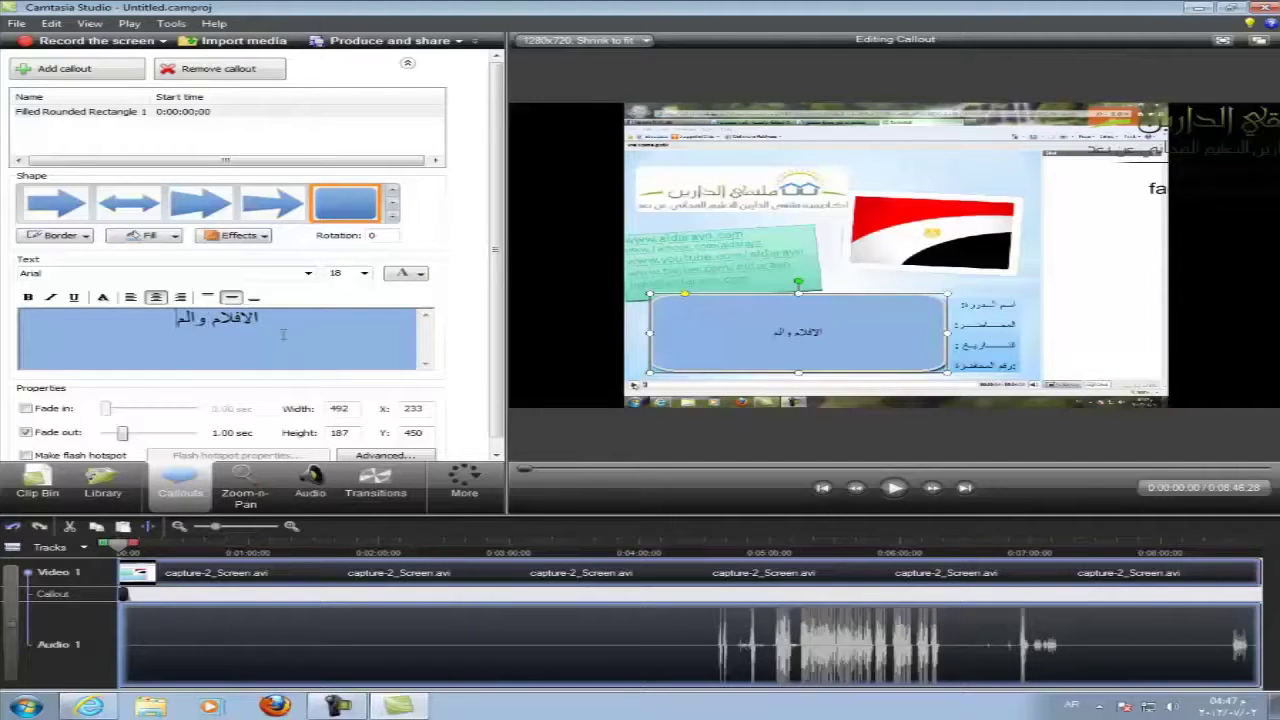
type("ؤ")
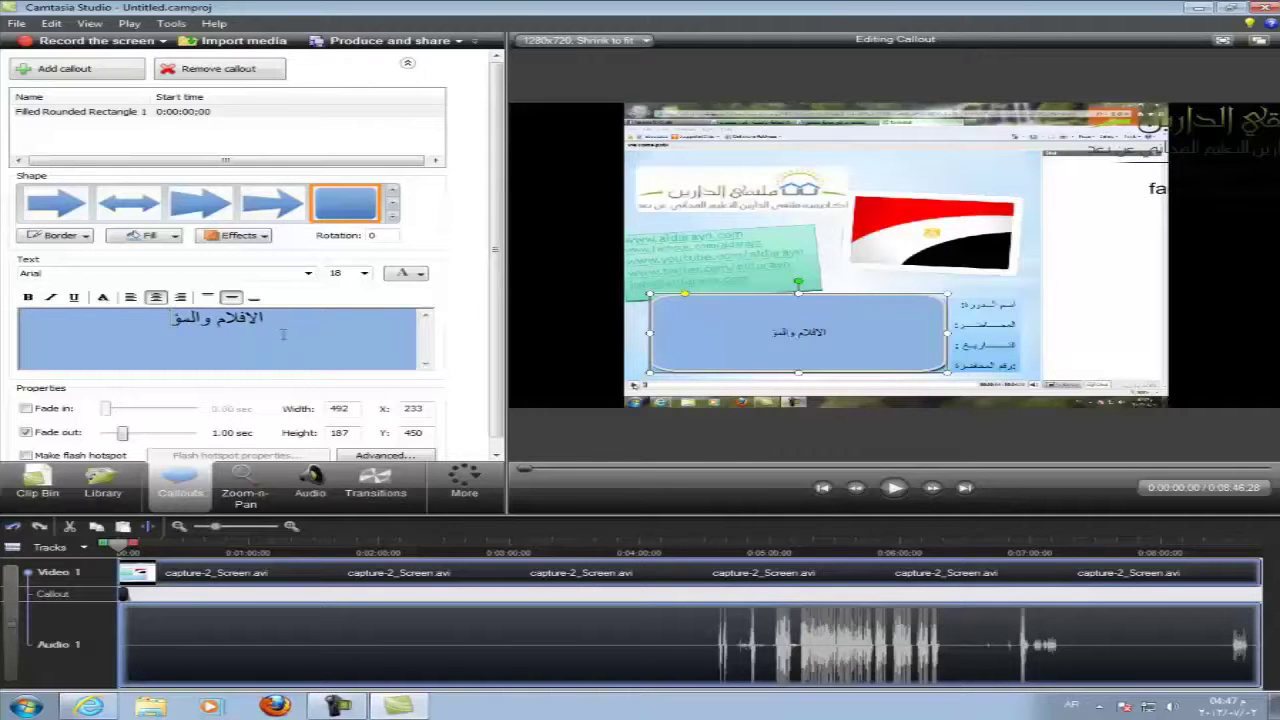
type("ثرات ا")
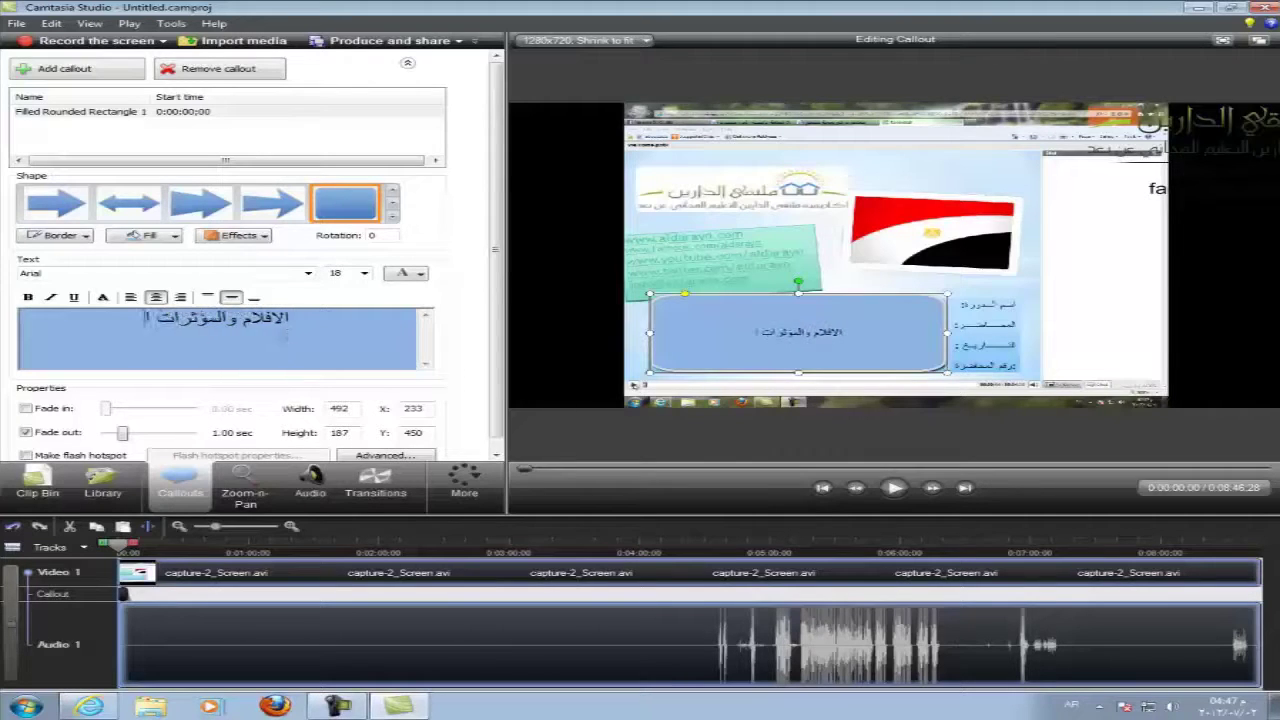
type("لصوتية")
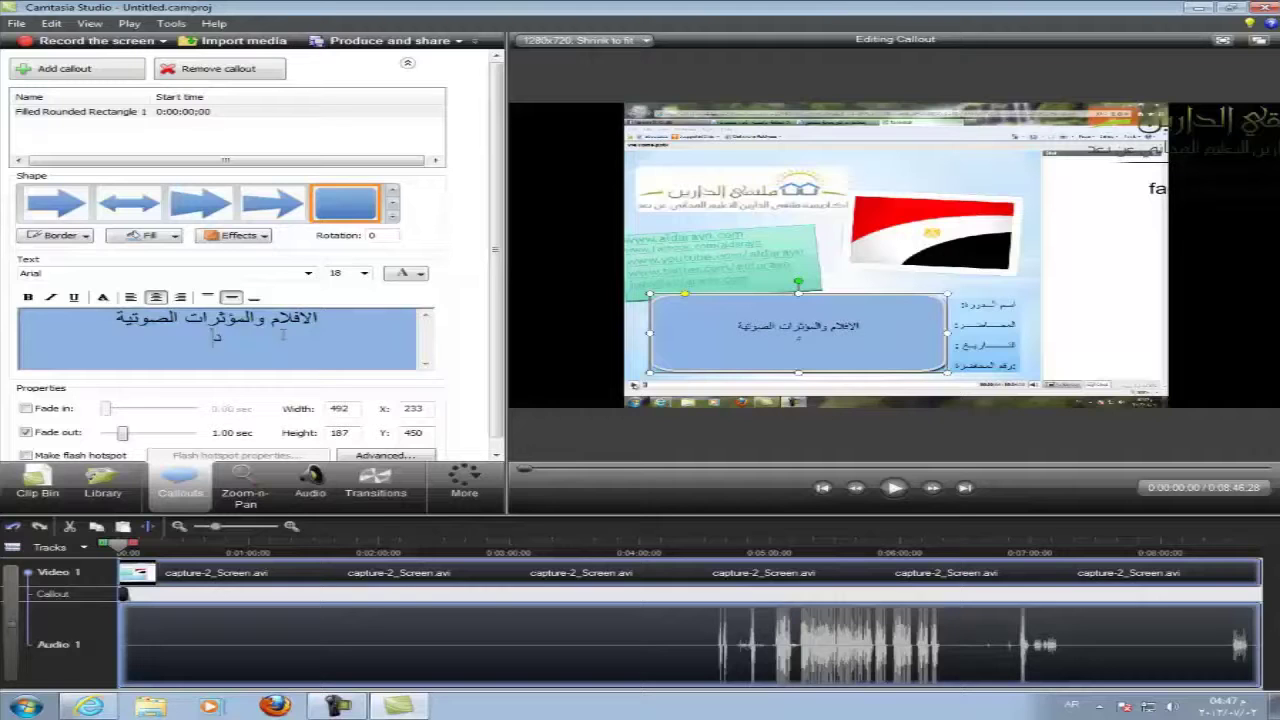
type("دكتور: مح")
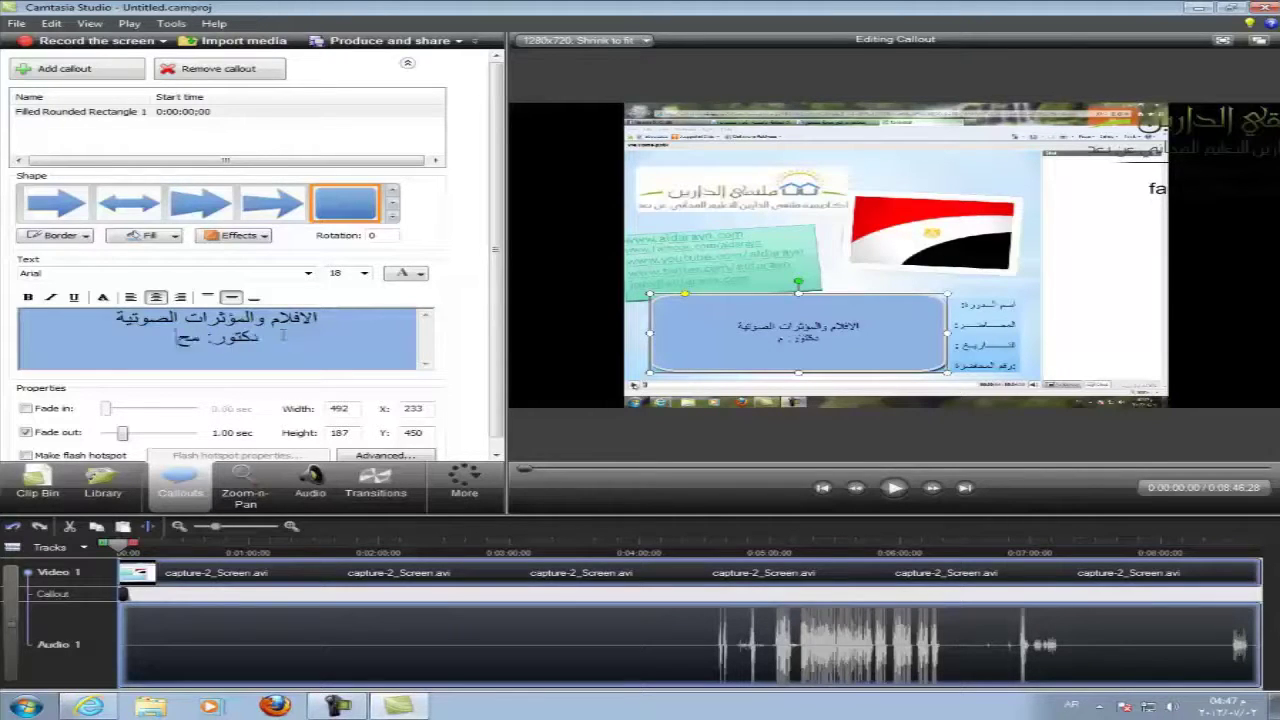
type("مد شلتوت ")
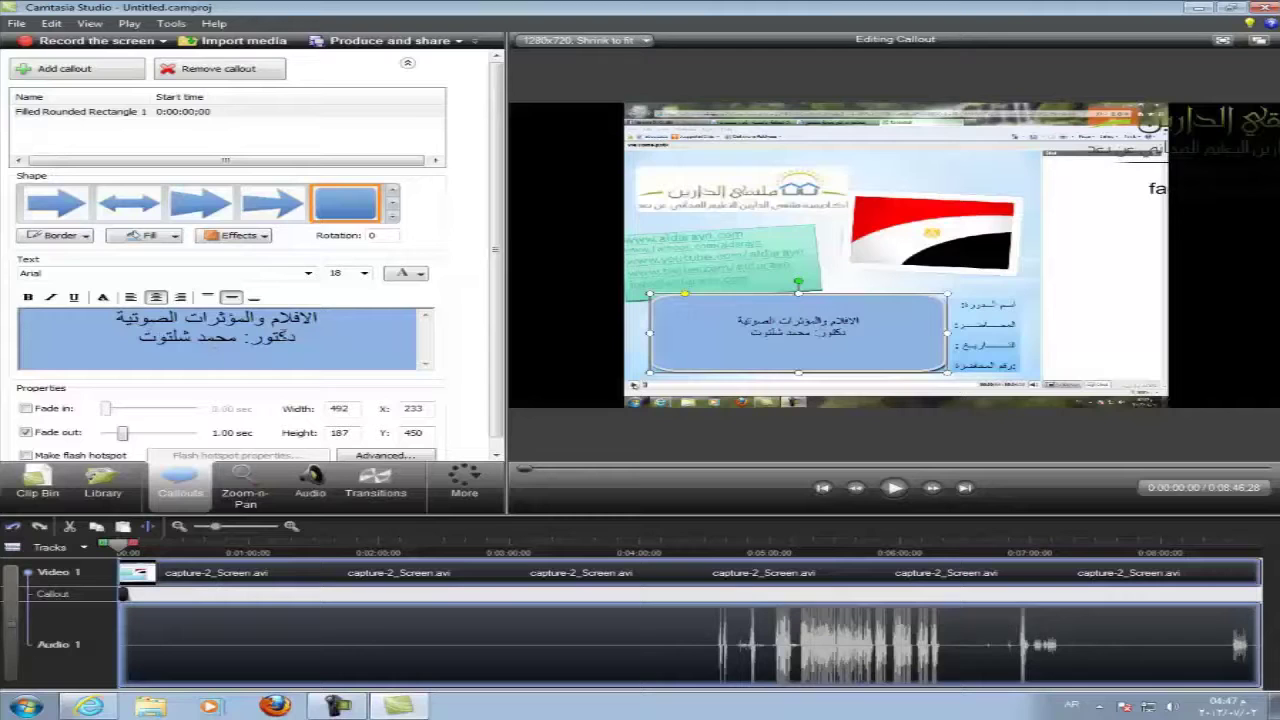
type("٢ / ٦ /٢٠١٢")
key("Return")
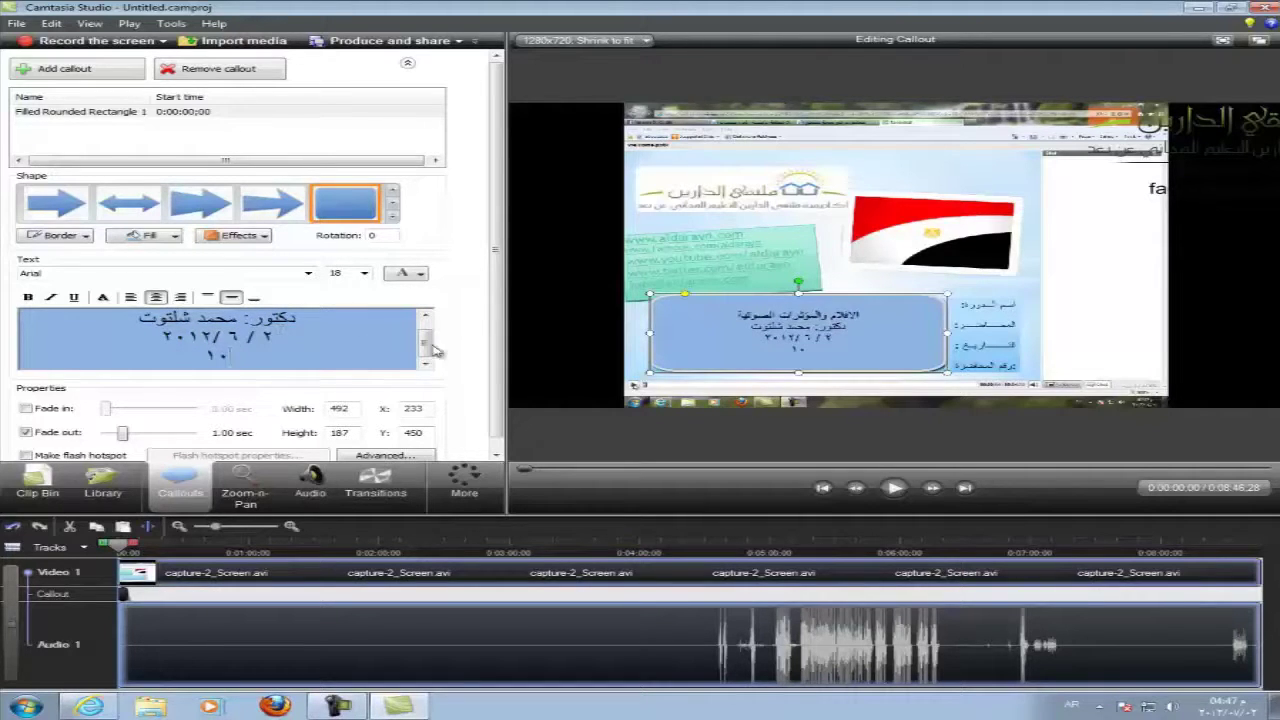
scroll(427, 341, "up", 1)
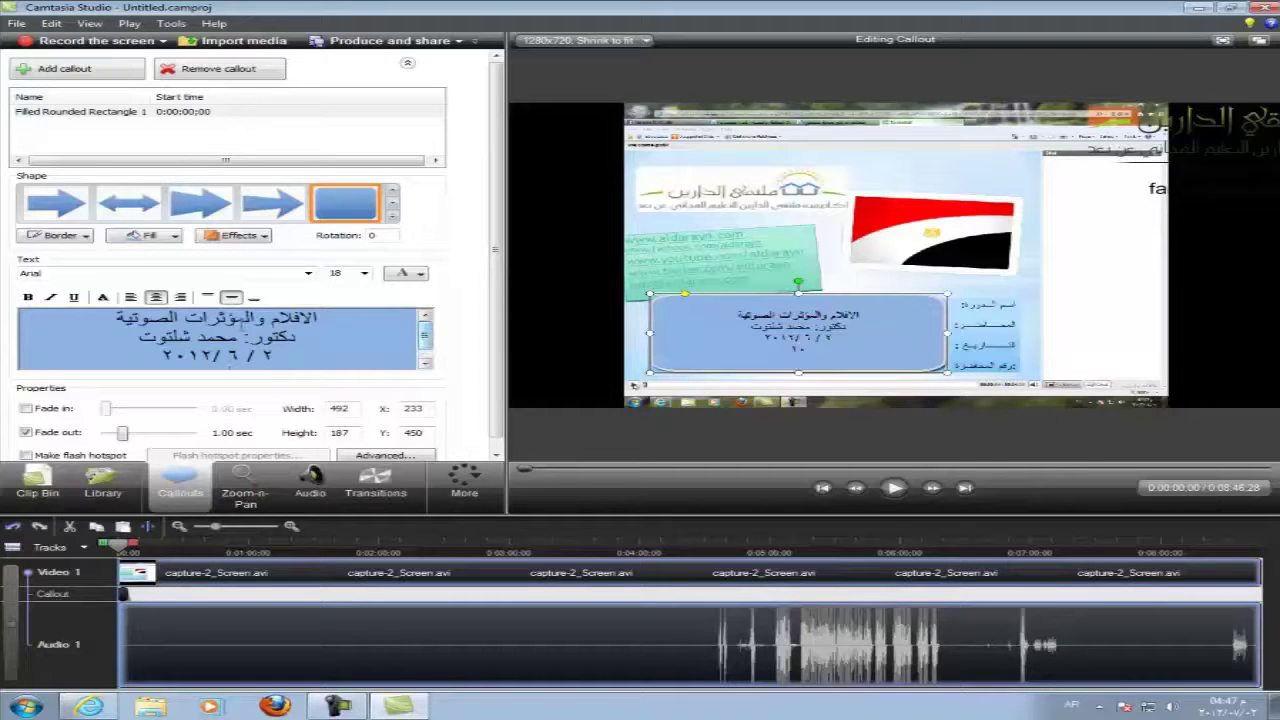
- Top-align the callout text and add blank lines after the title and lecturer lines
triple_click(110, 318)
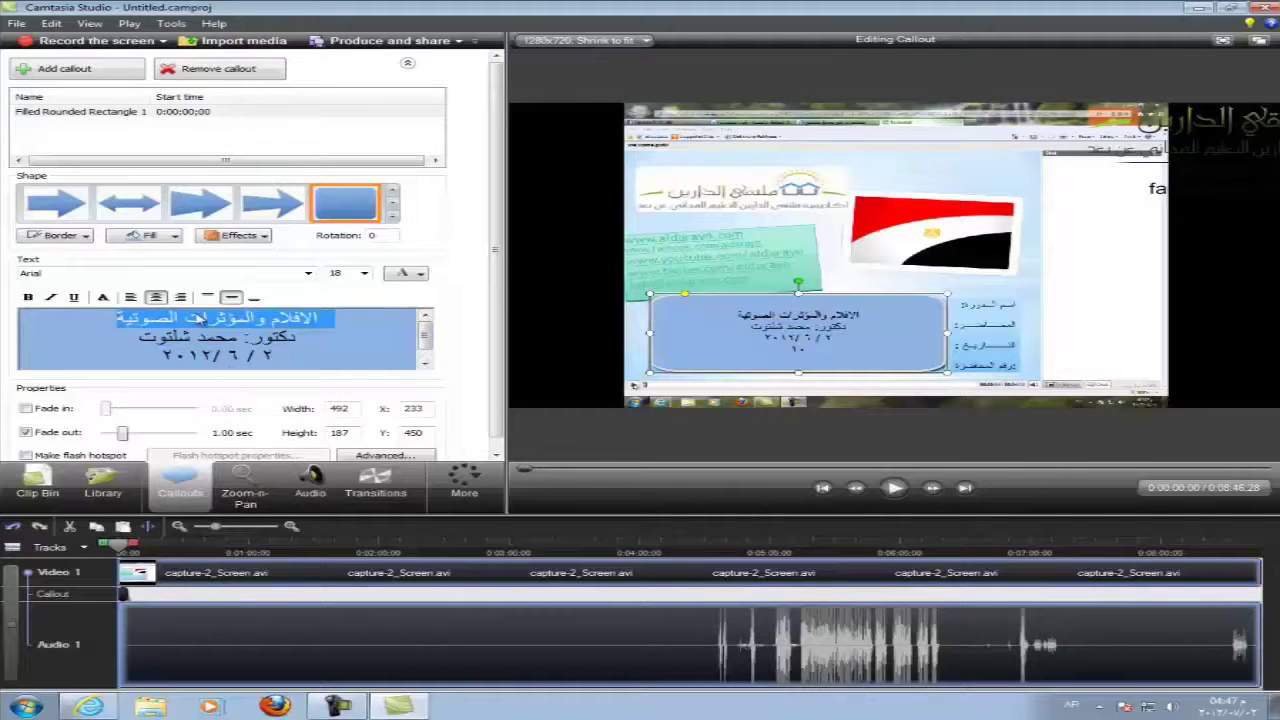
left_click(208, 297)
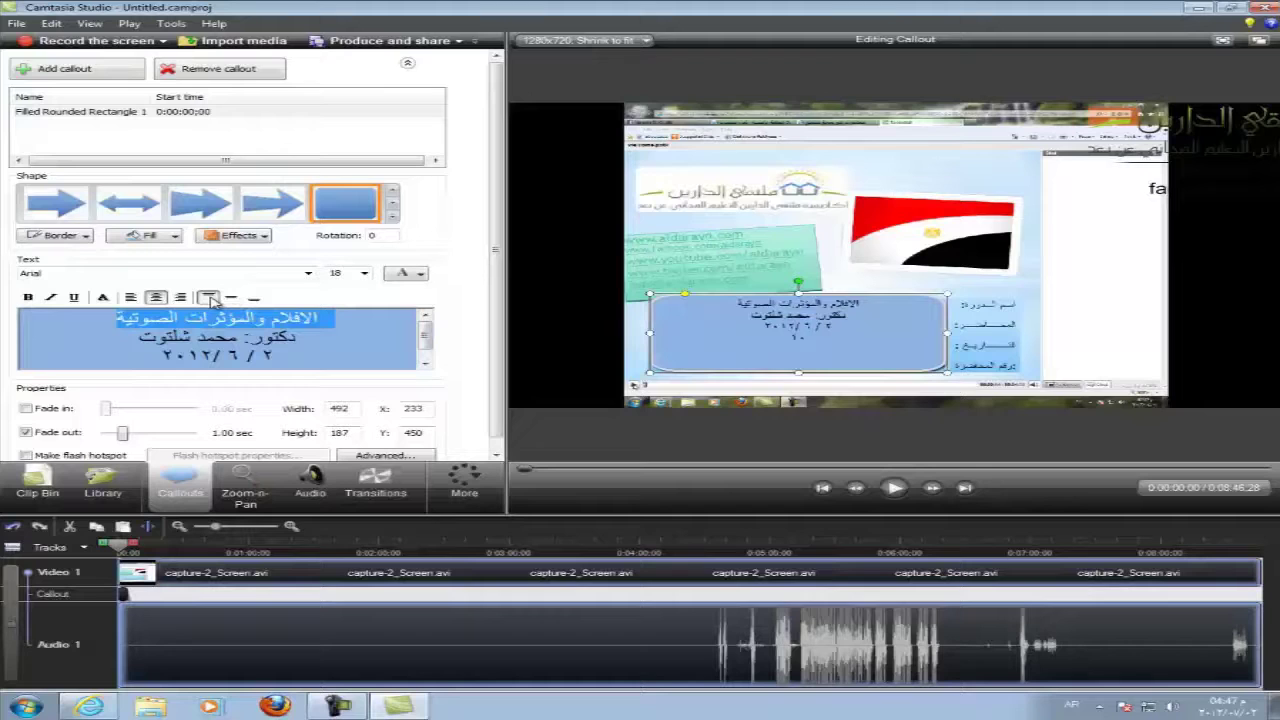
left_click(123, 325)
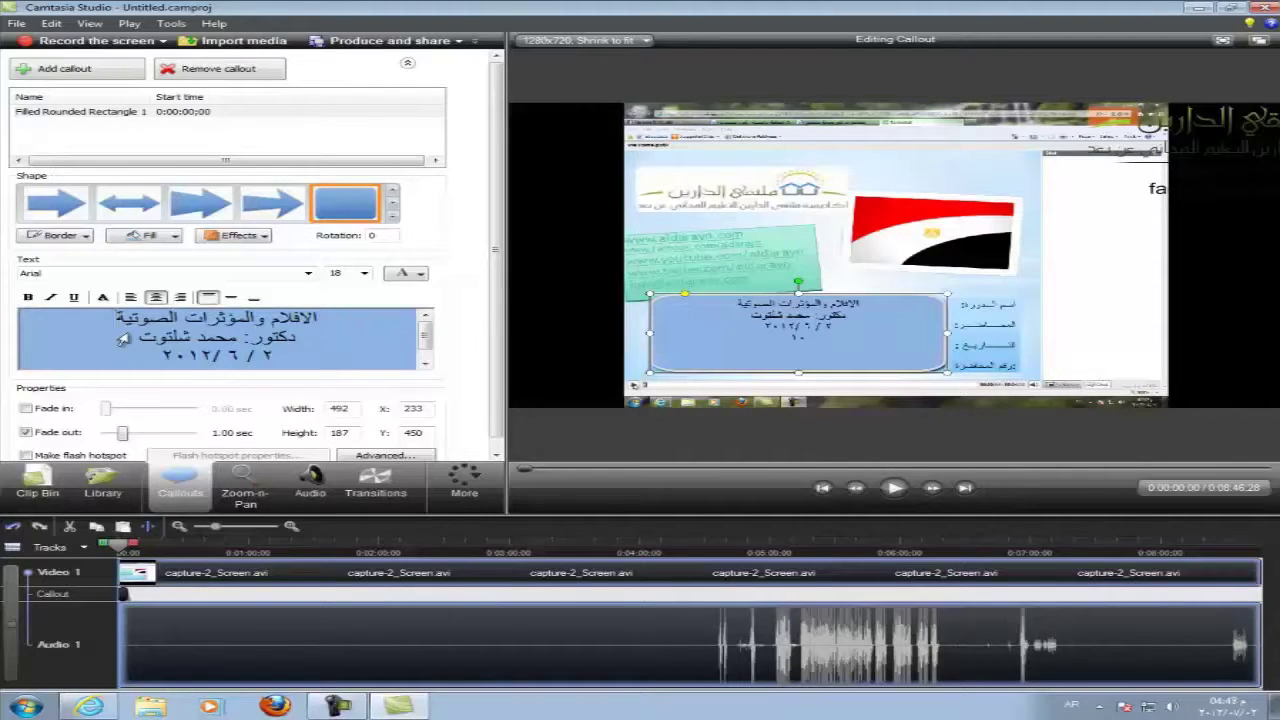
key("Return")
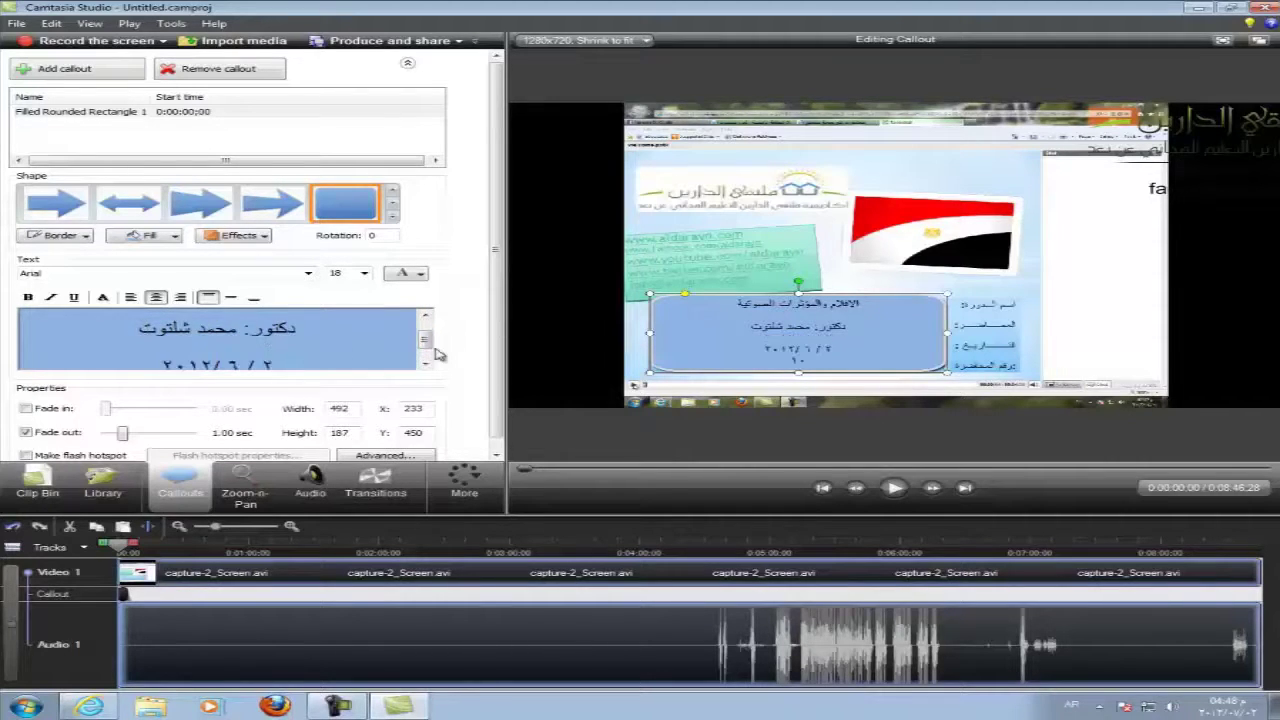
key("Return")
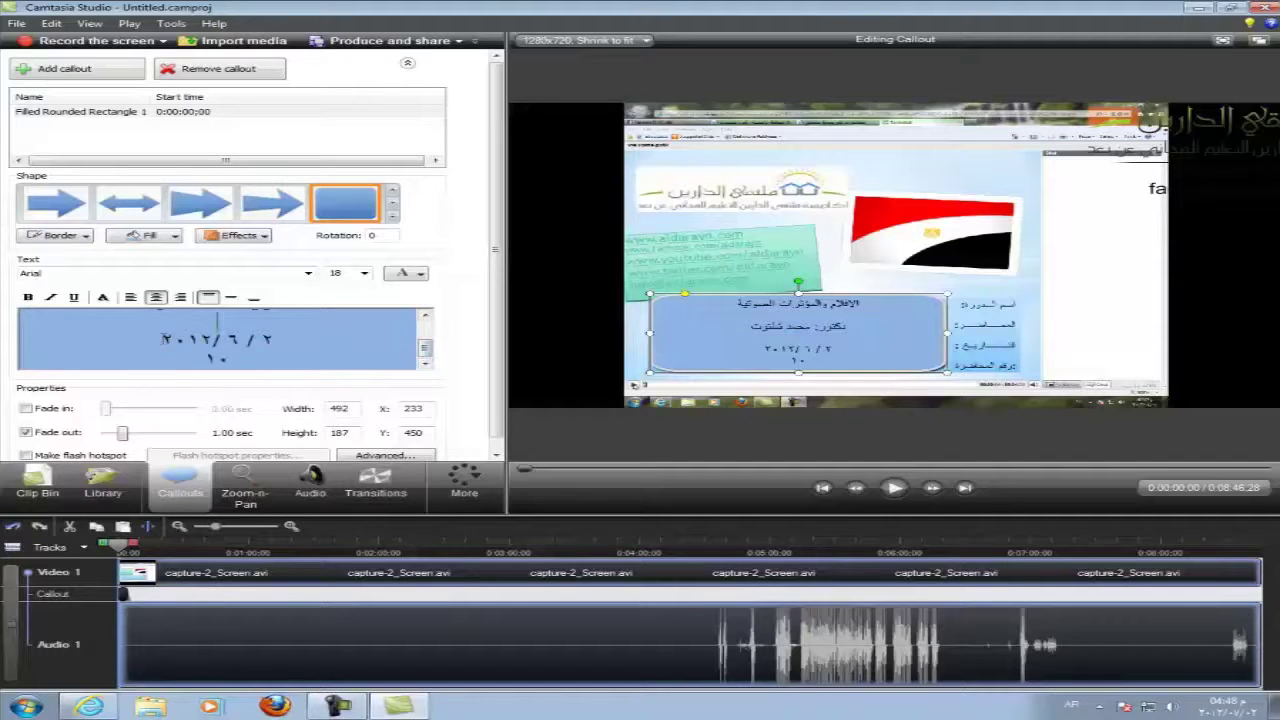
- Keep the date on one line, add a blank line before ١٠, and select all text
left_click(167, 338)
key("Return")
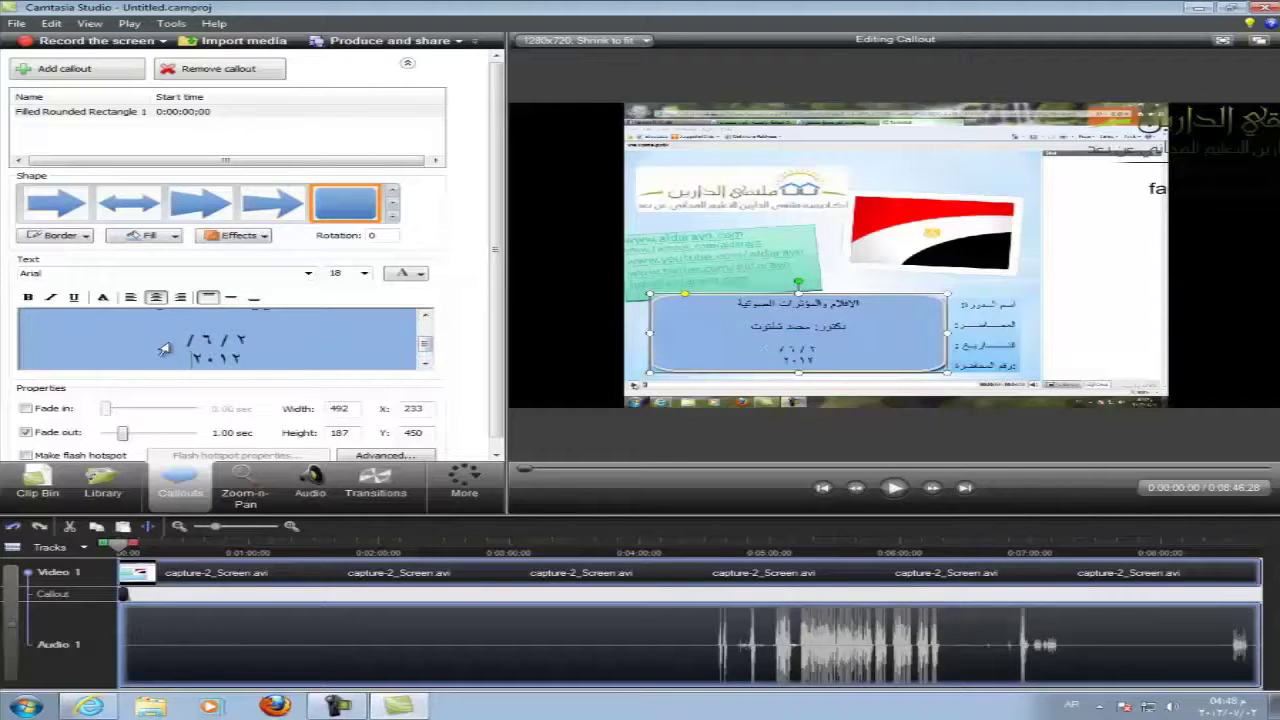
key("BackSpace")
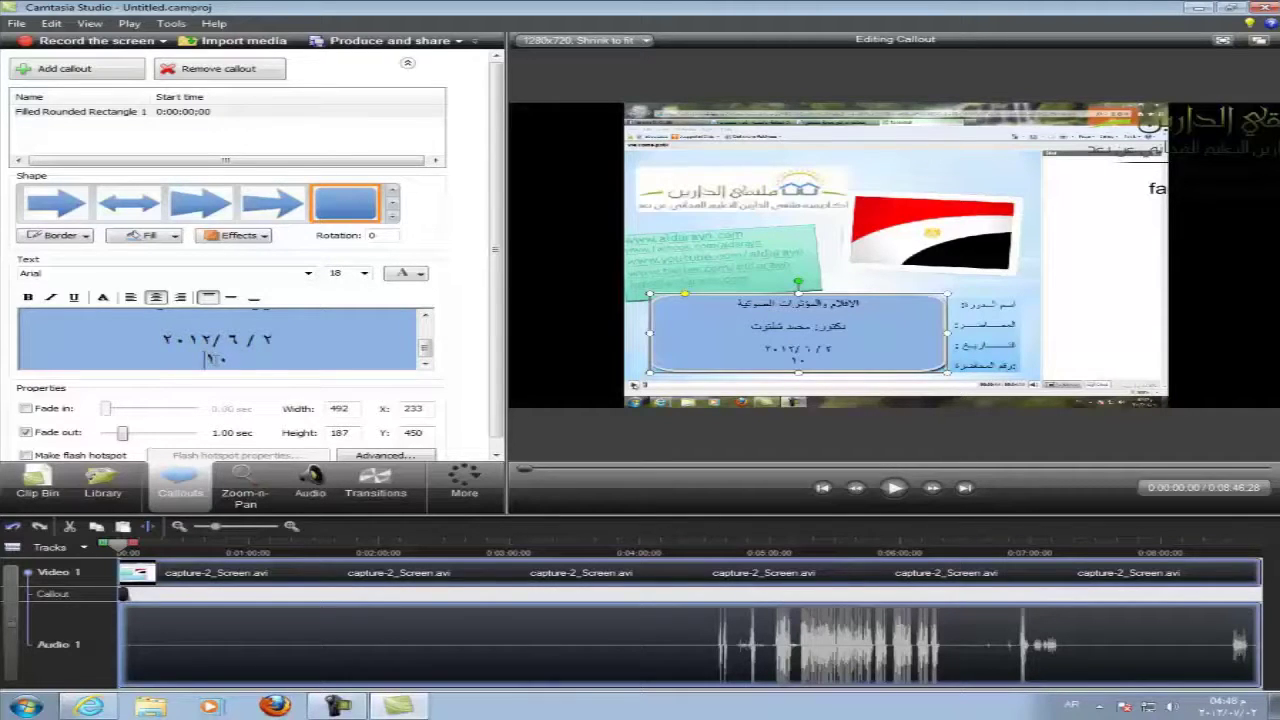
key("Return")
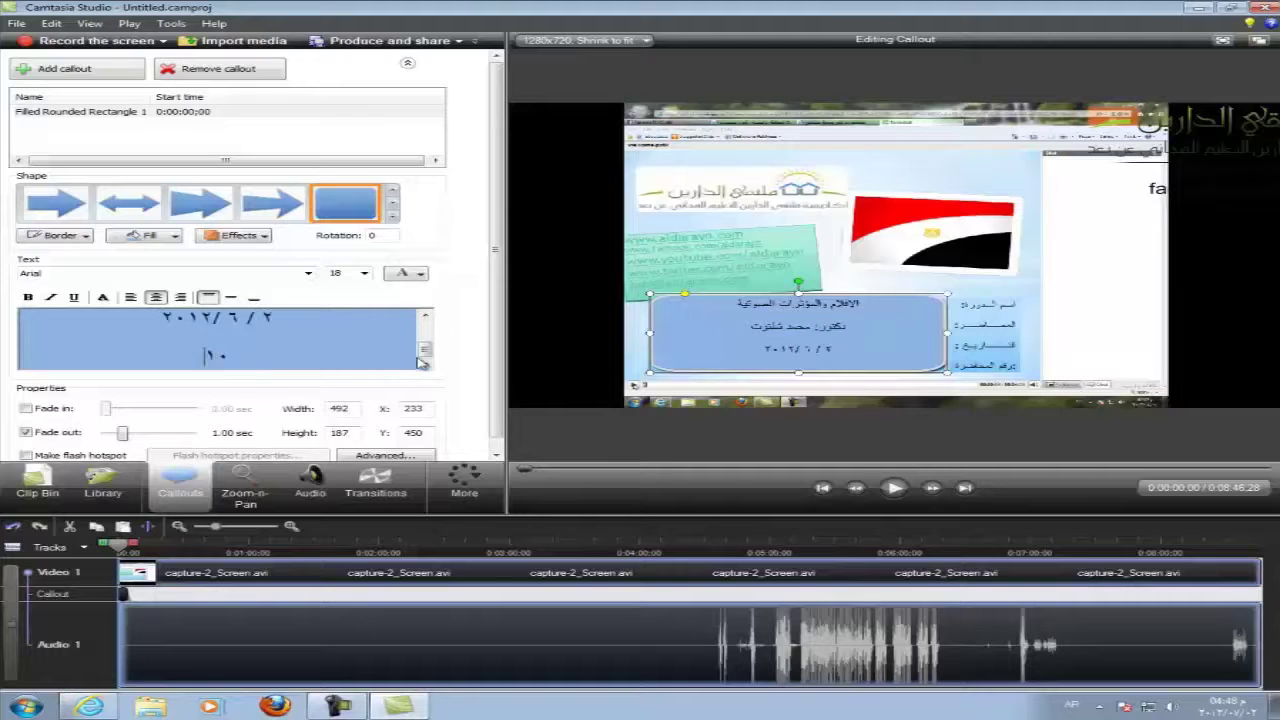
left_click_drag(424, 360, 424, 320)
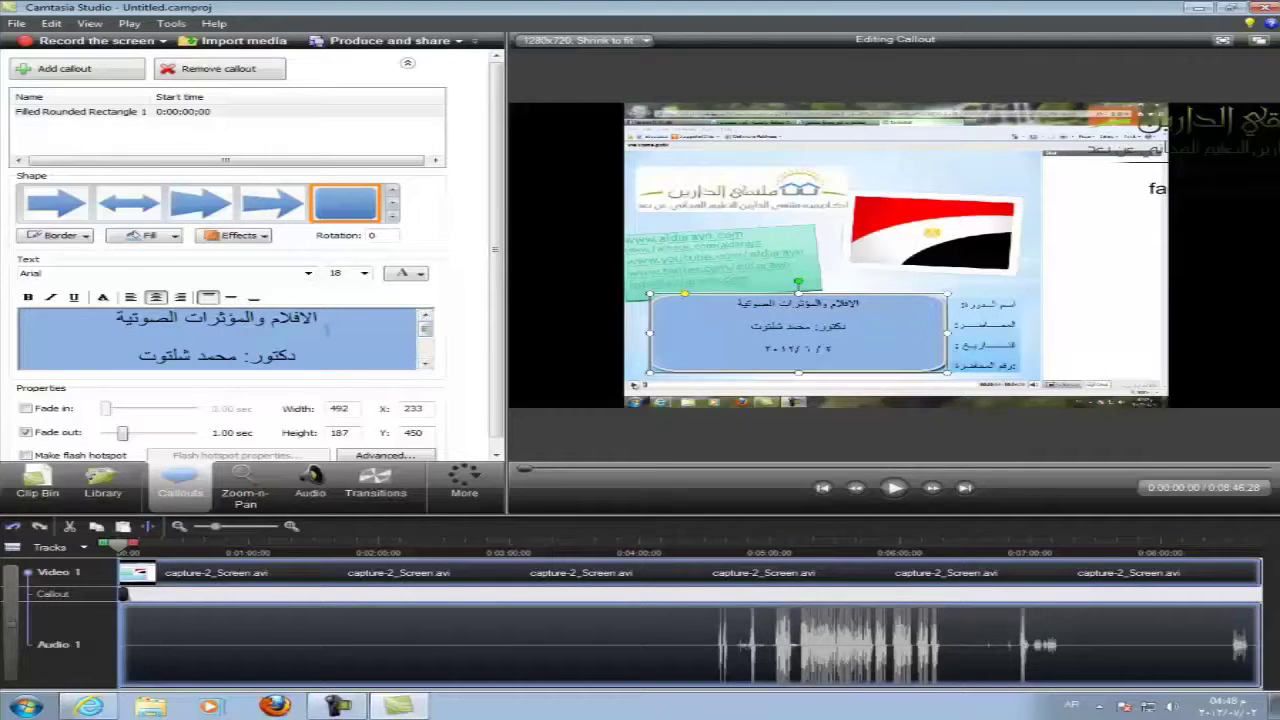
key("ctrl+a")
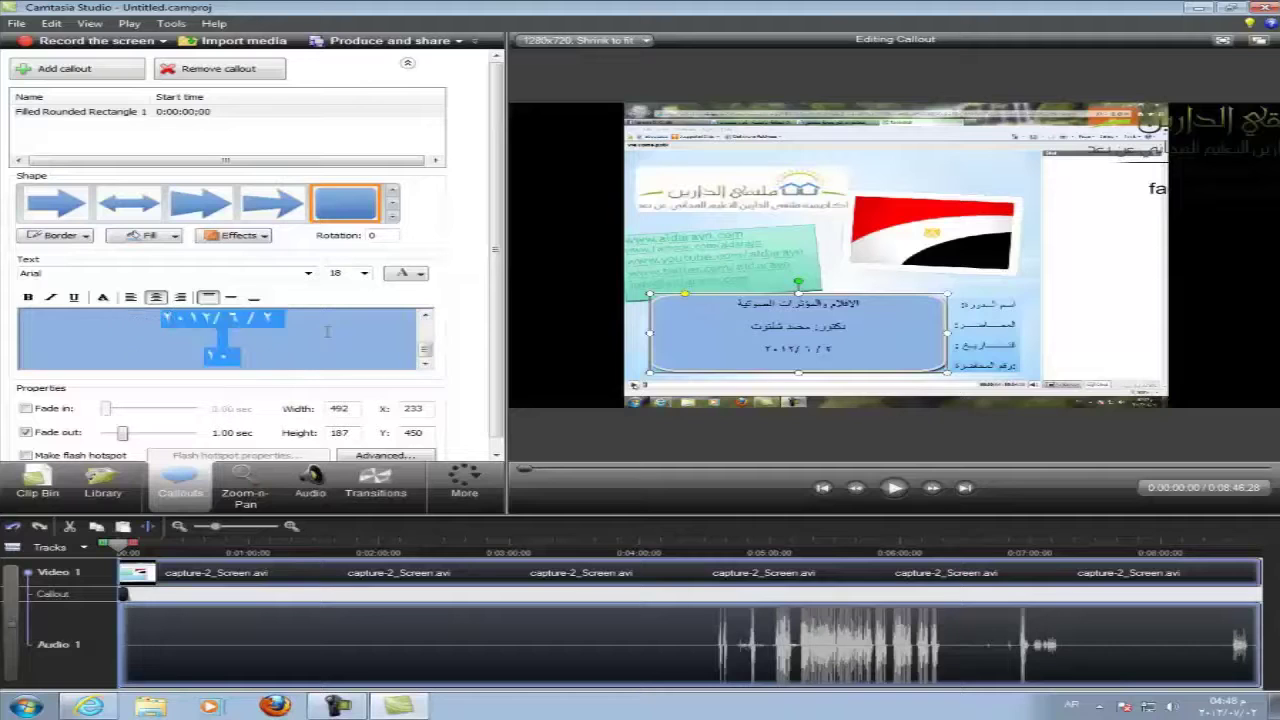
- Set the callout text font size to 16
left_click(364, 273)
left_click(352, 351)
left_click(364, 273)
left_click(352, 339)
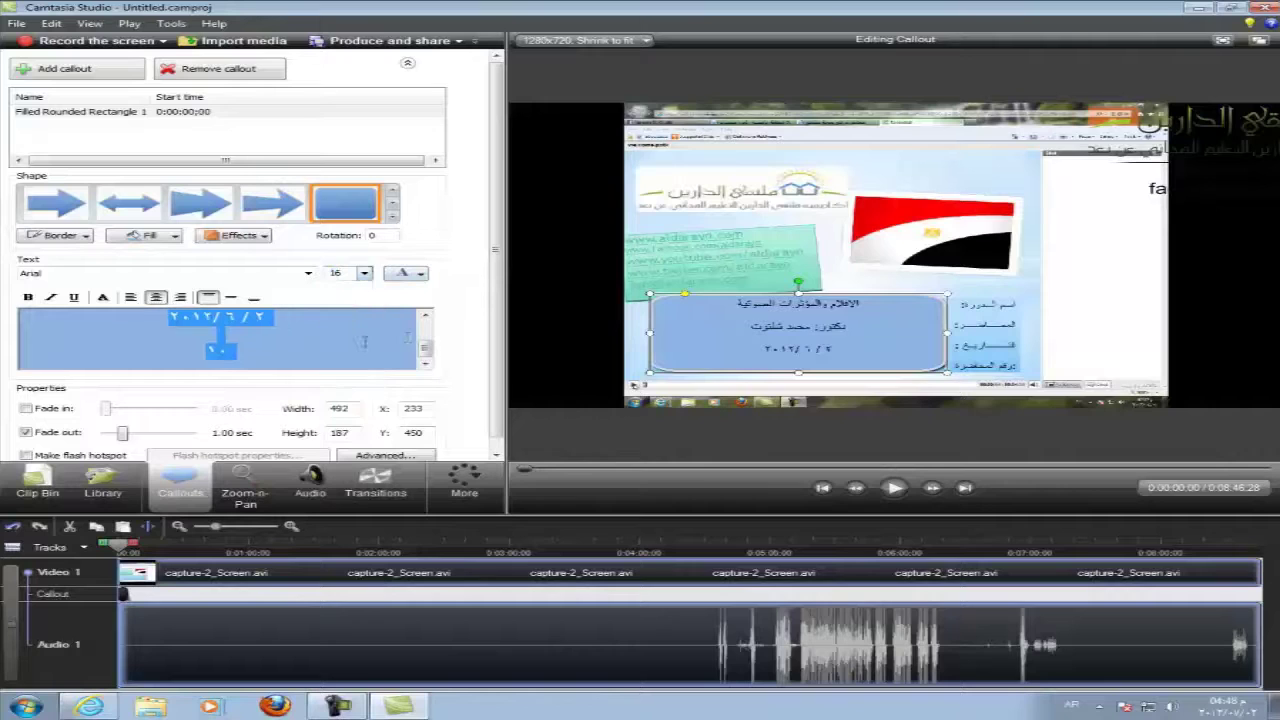
left_click_drag(424, 346, 425, 332)
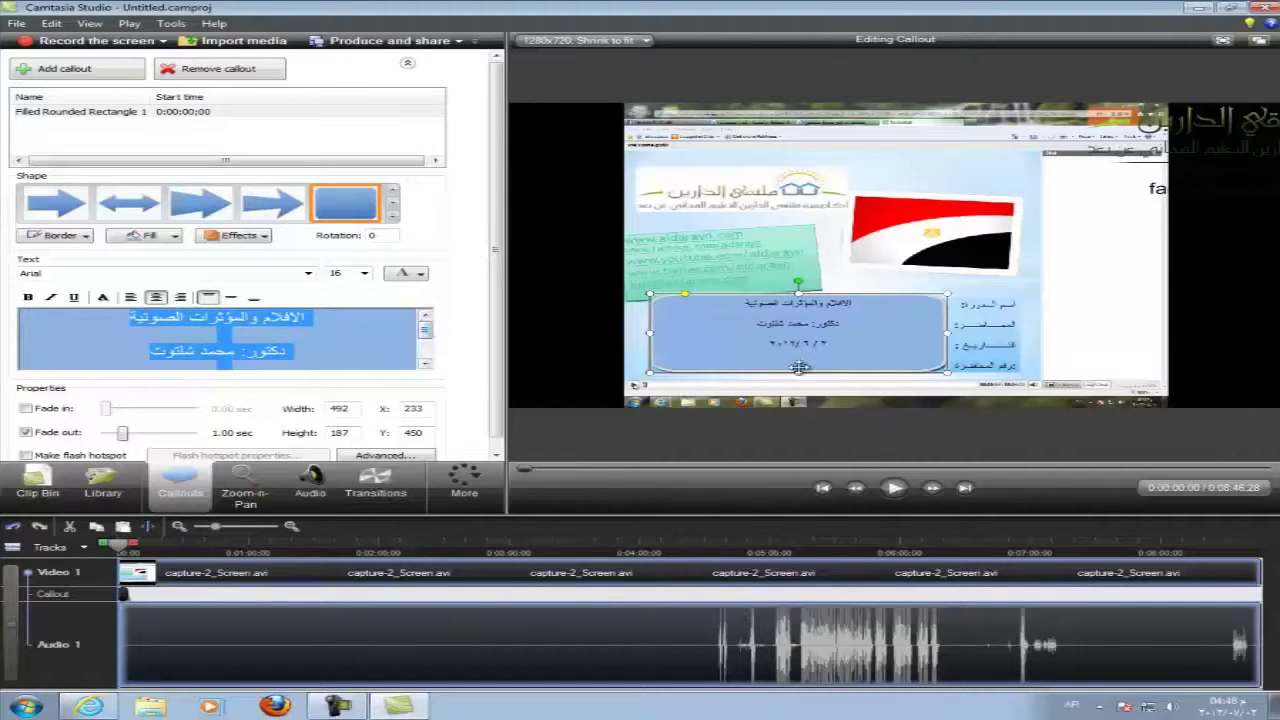
- Right-align the title, lecturer name and date lines of the callout
left_click(140, 318)
left_click_drag(140, 318, 124, 308)
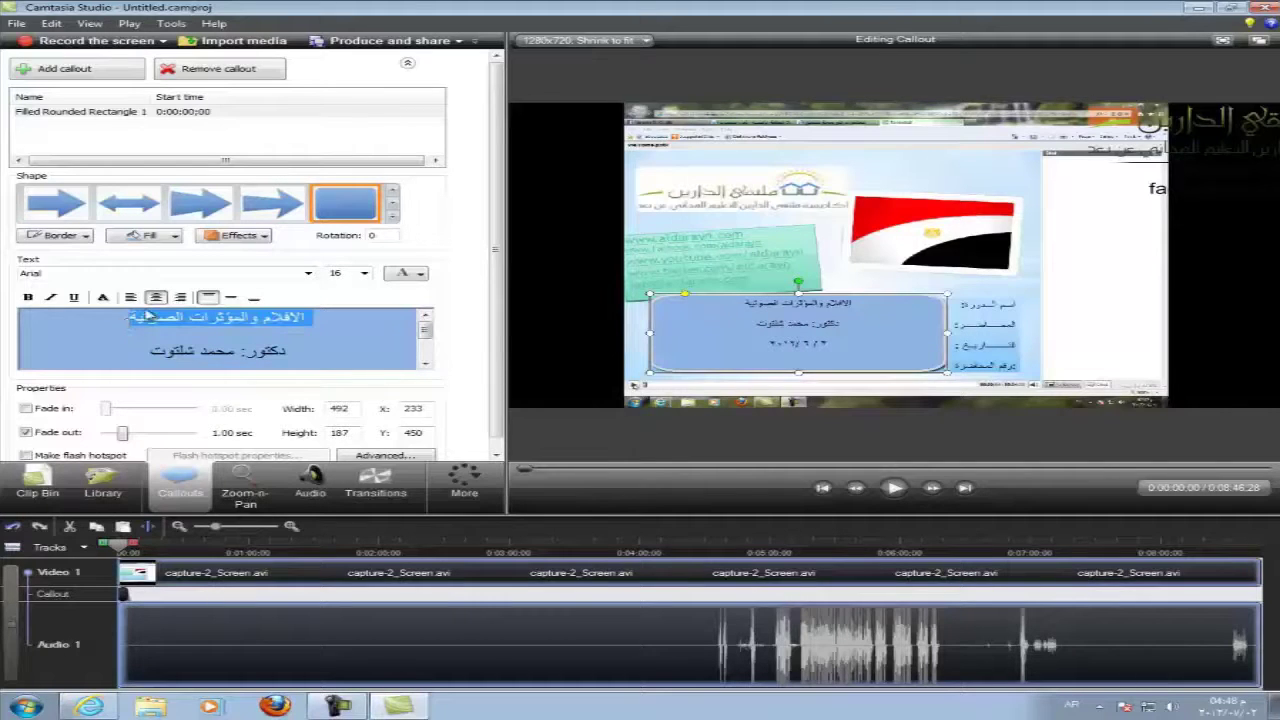
left_click(180, 297)
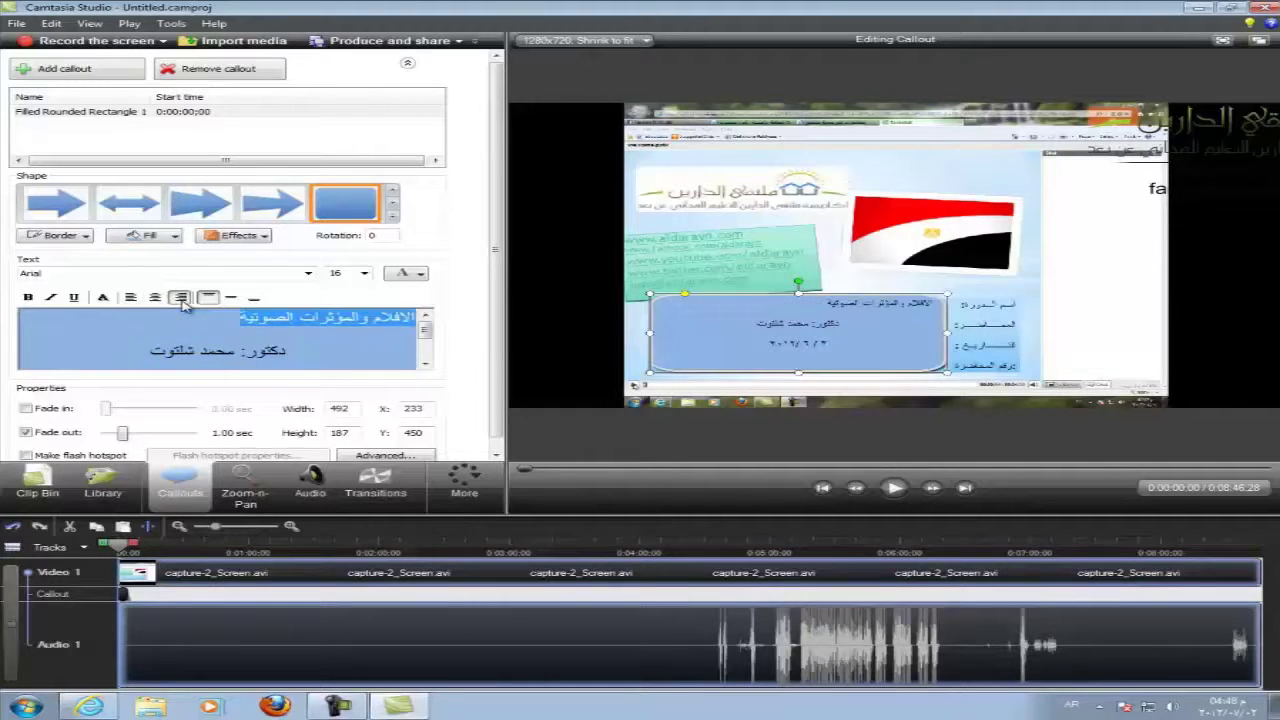
left_click(150, 350)
left_click_drag(150, 350, 283, 350)
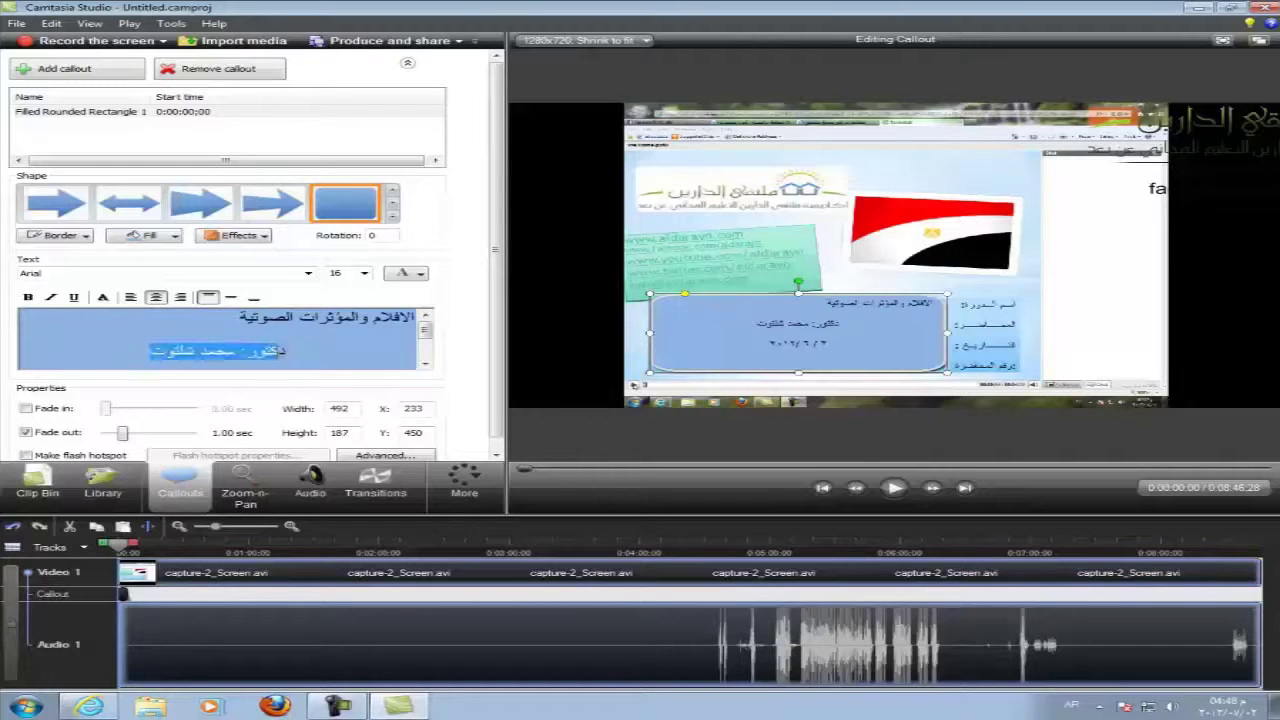
left_click(180, 298)
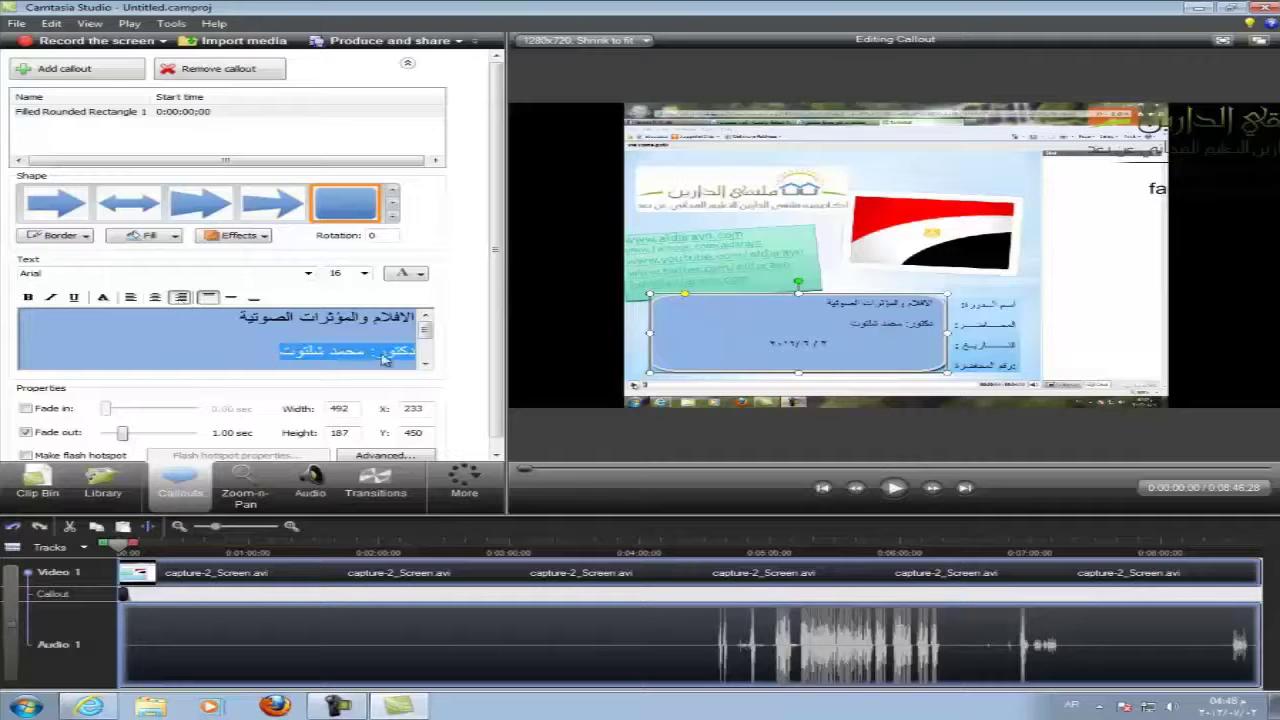
left_click_drag(425, 328, 427, 345)
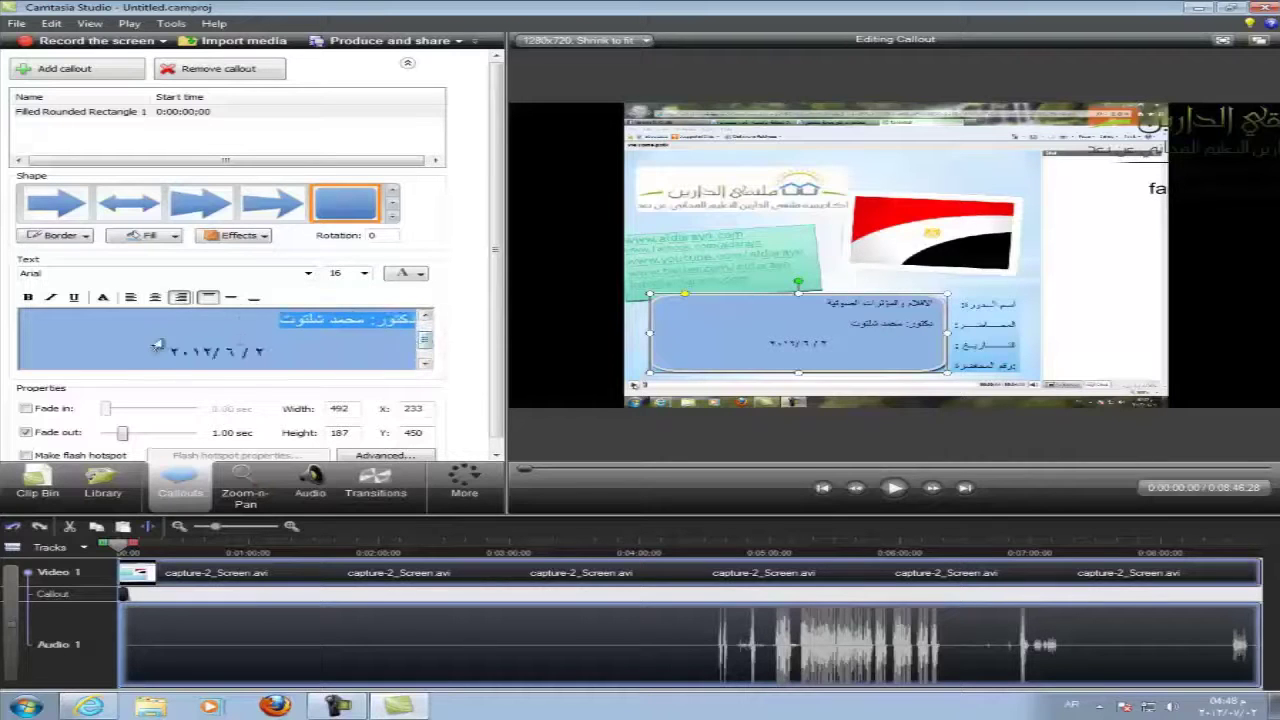
left_click_drag(145, 348, 225, 365)
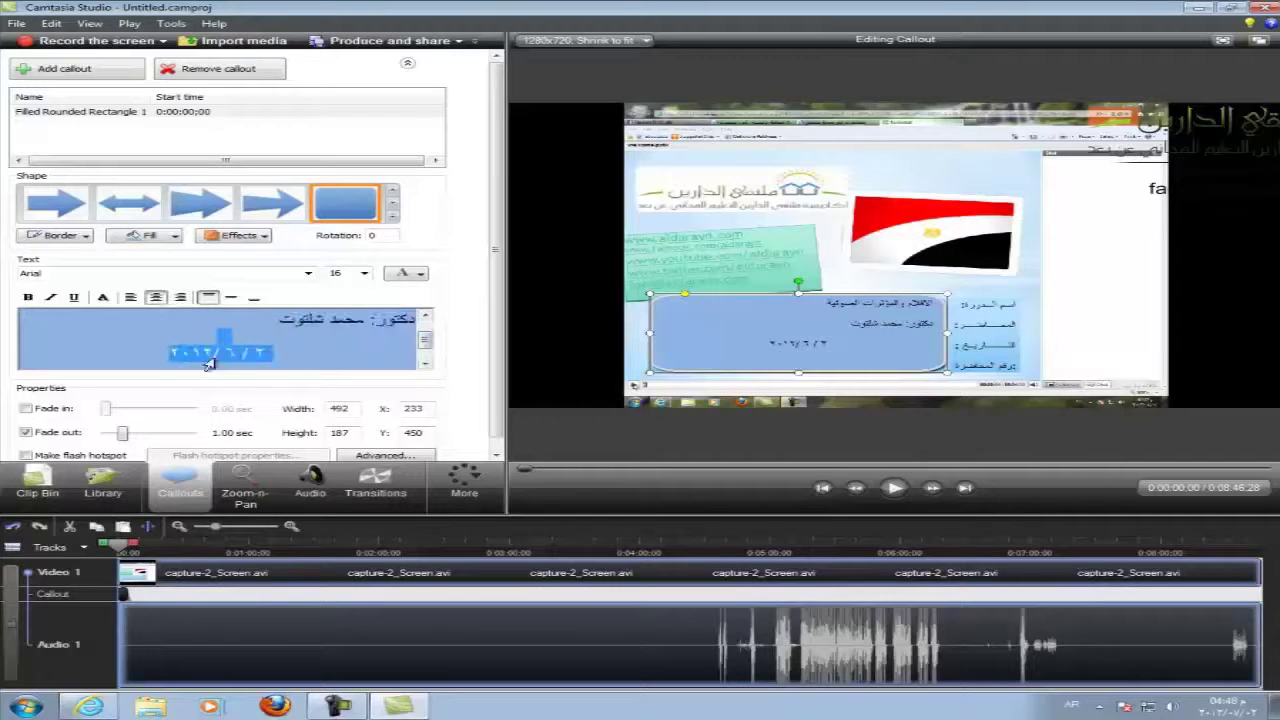
left_click(180, 298)
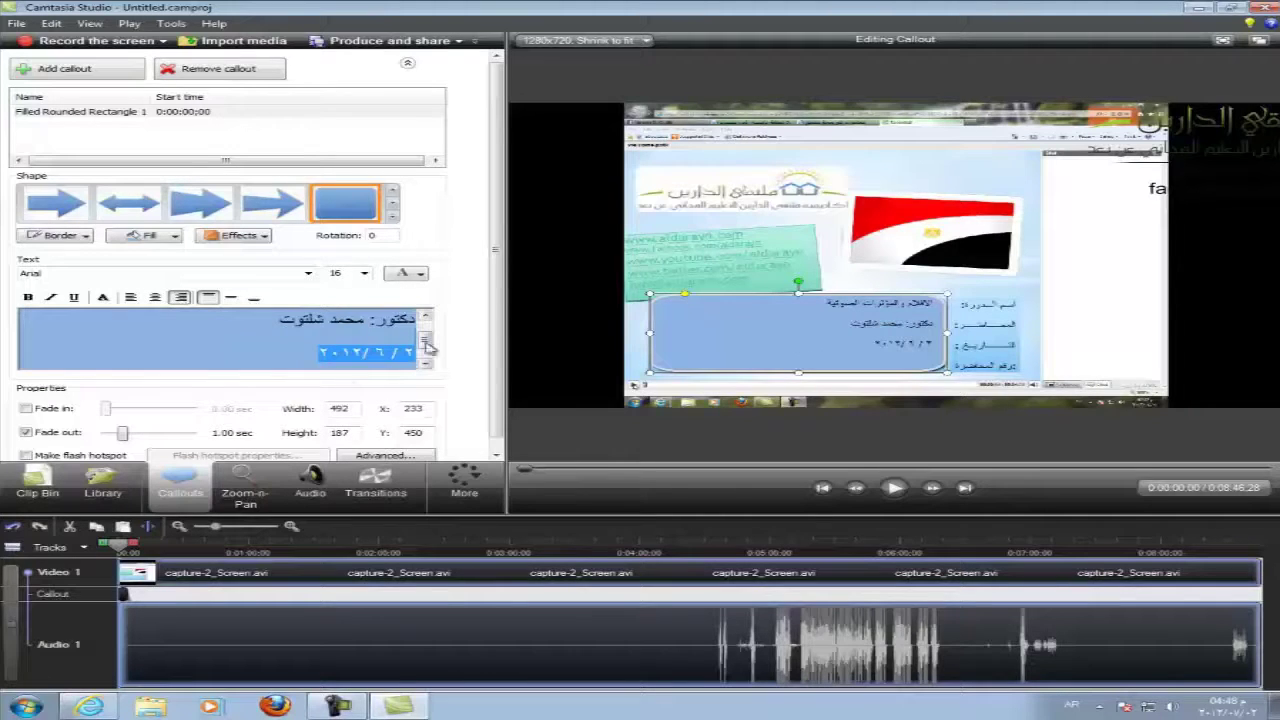
left_click_drag(425, 345, 425, 352)
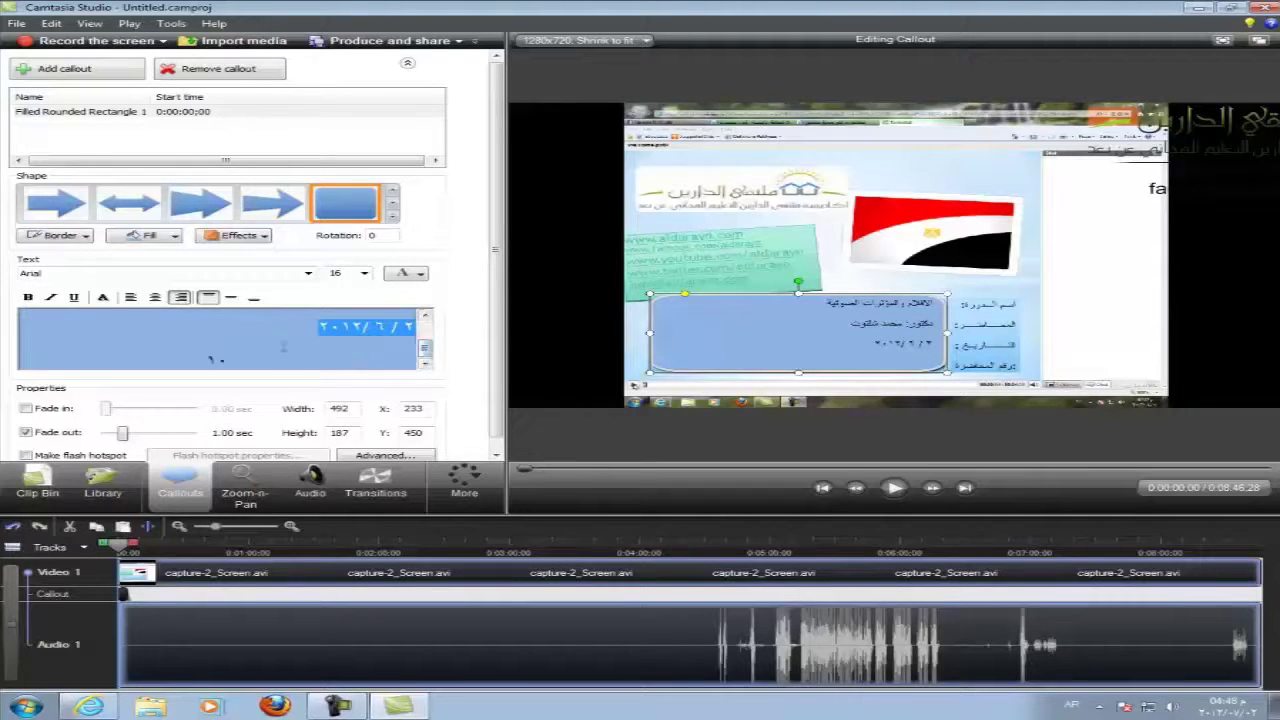
- Add ٢٠ to the bottom line, then make all the callout text bold
left_click(242, 352)
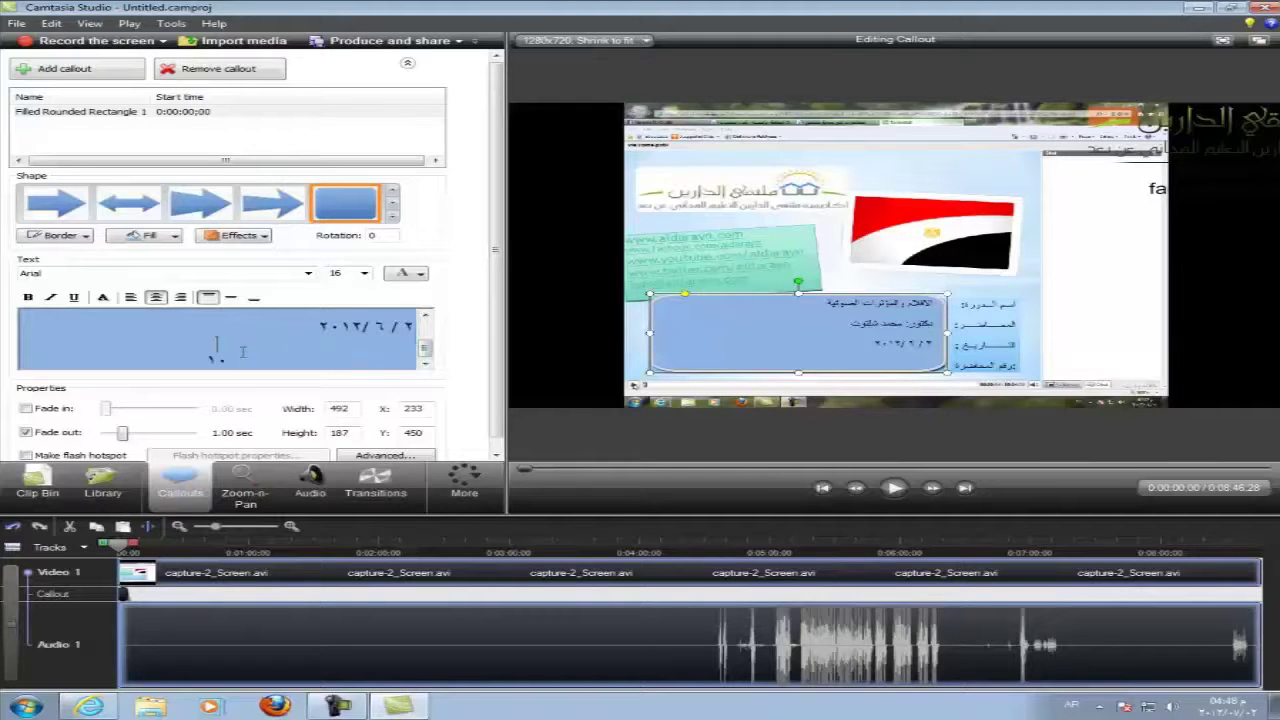
type("٢٠")
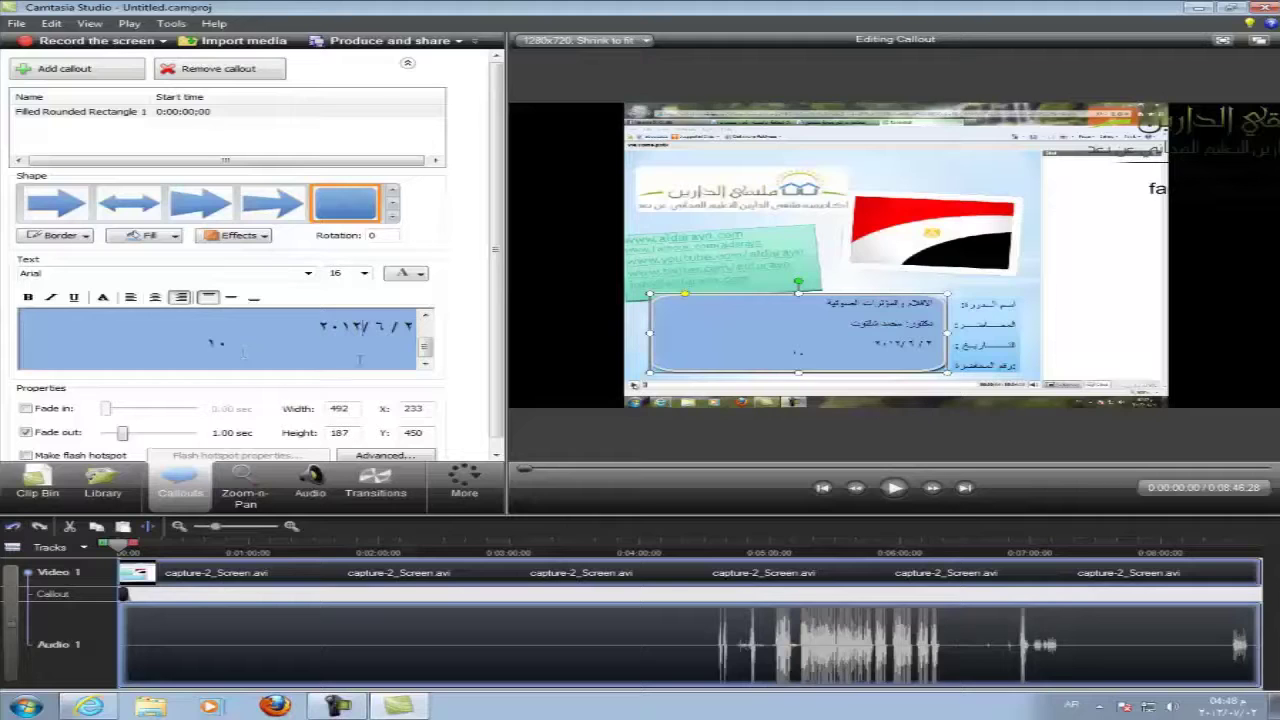
left_click(356, 356)
left_click_drag(336, 352, 137, 342)
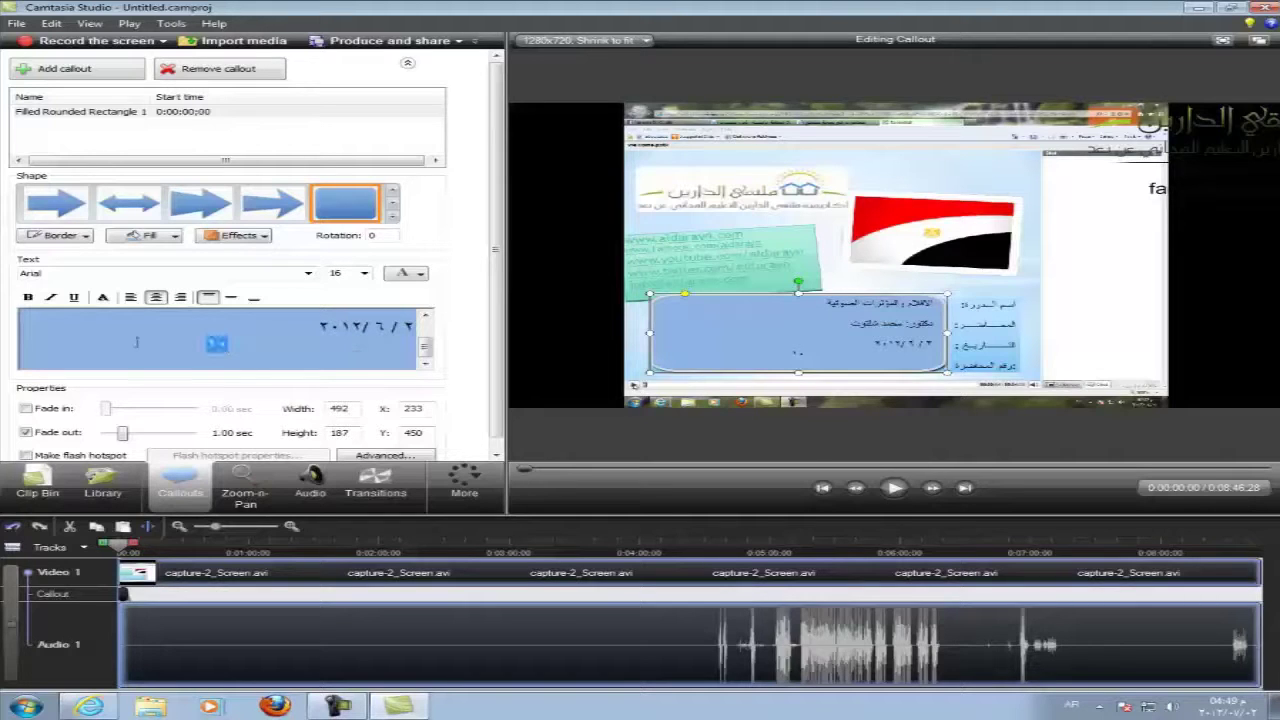
left_click(28, 297)
key("ctrl+a")
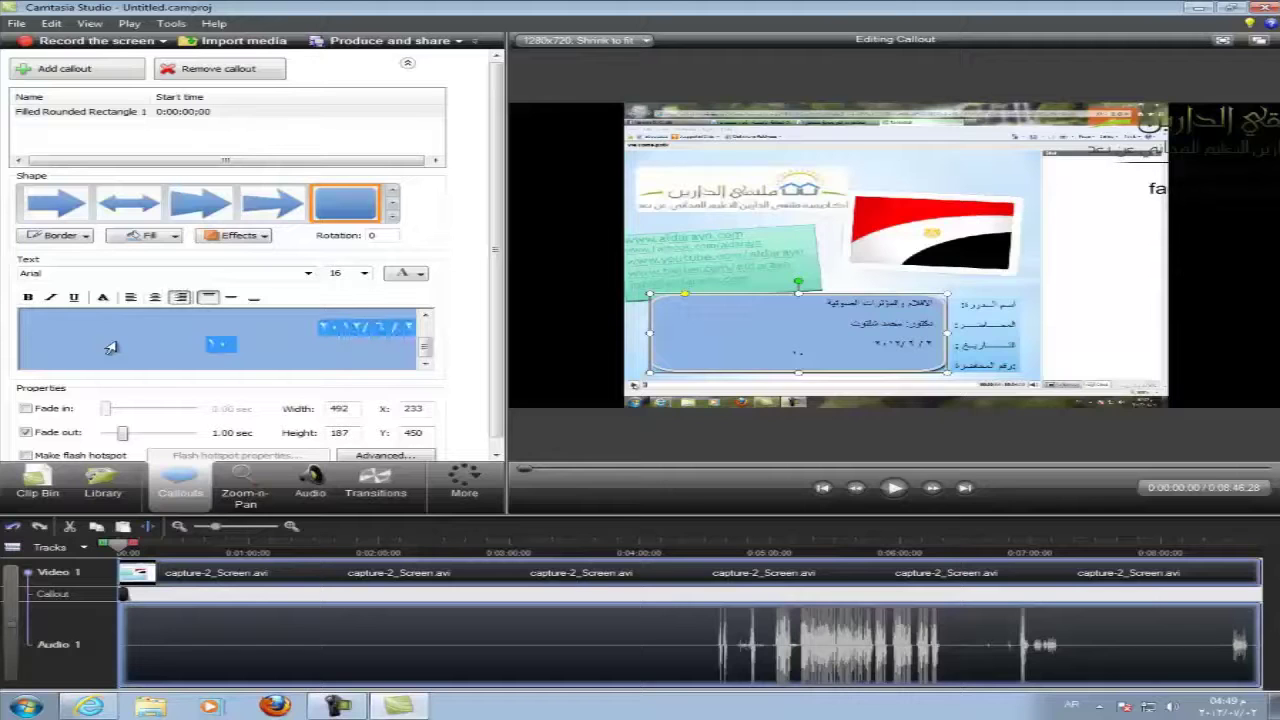
left_click(28, 297)
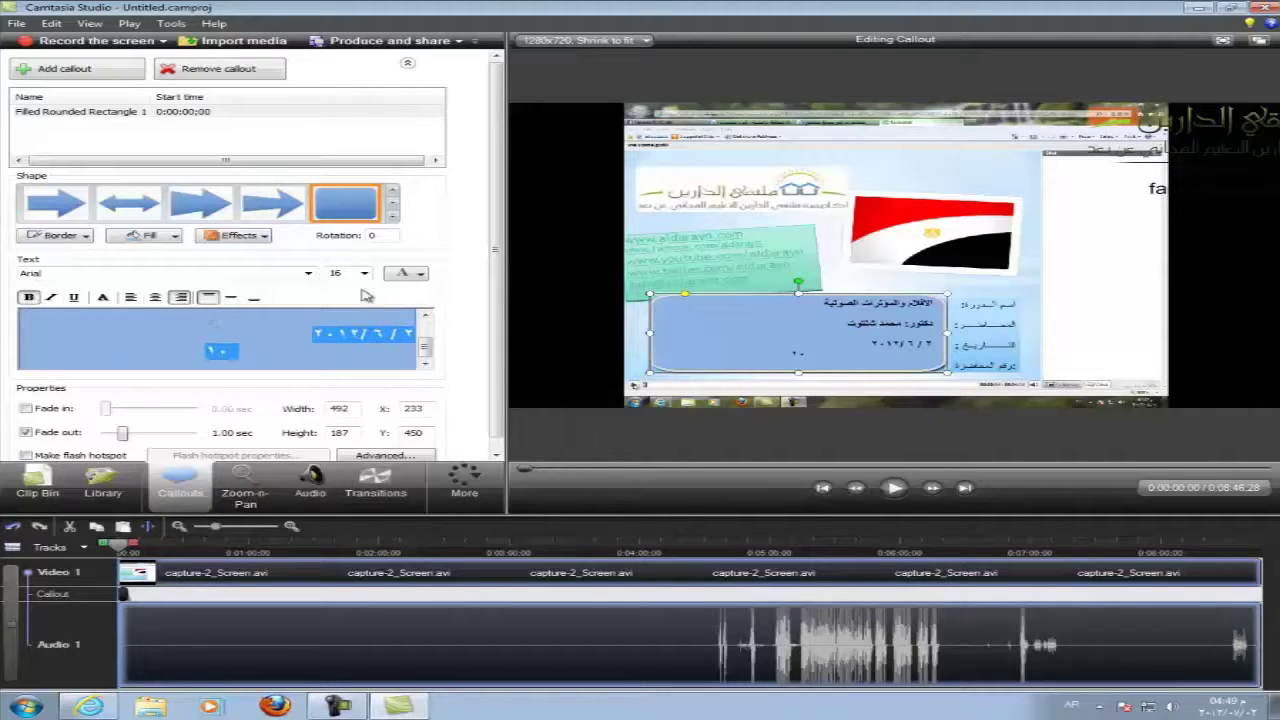
- Colour the callout text dark red
left_click(410, 273)
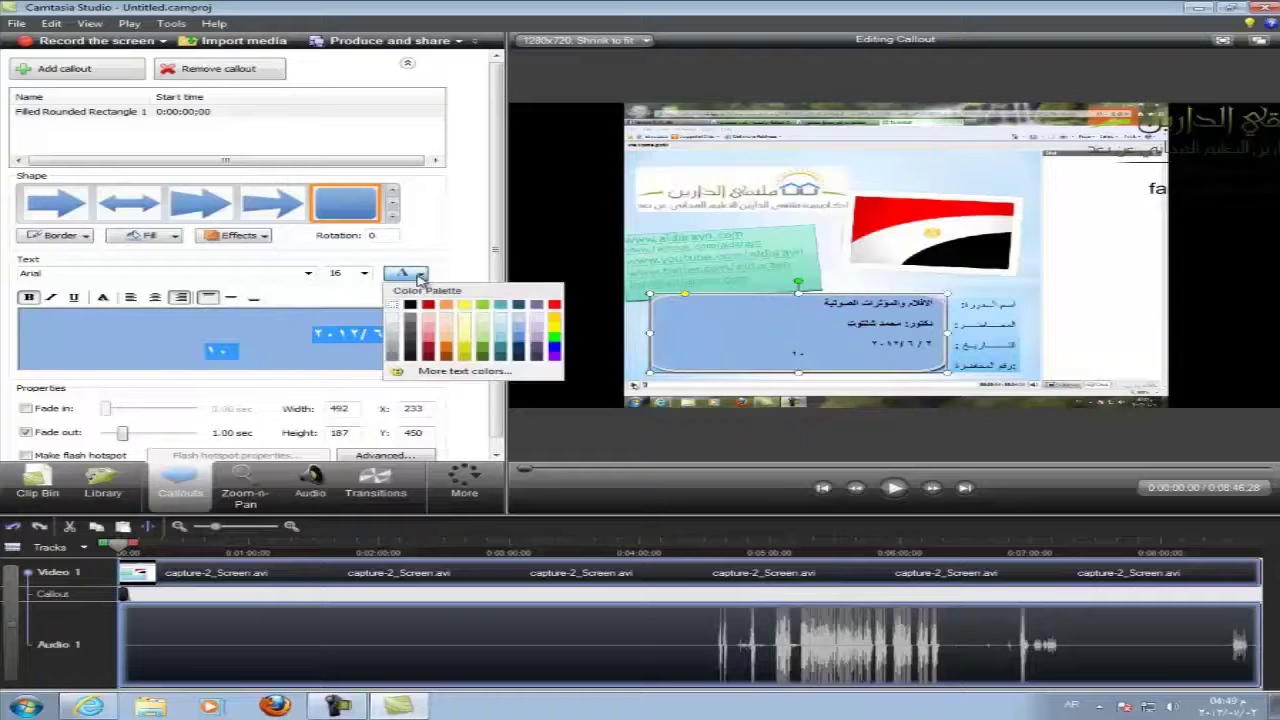
left_click(436, 350)
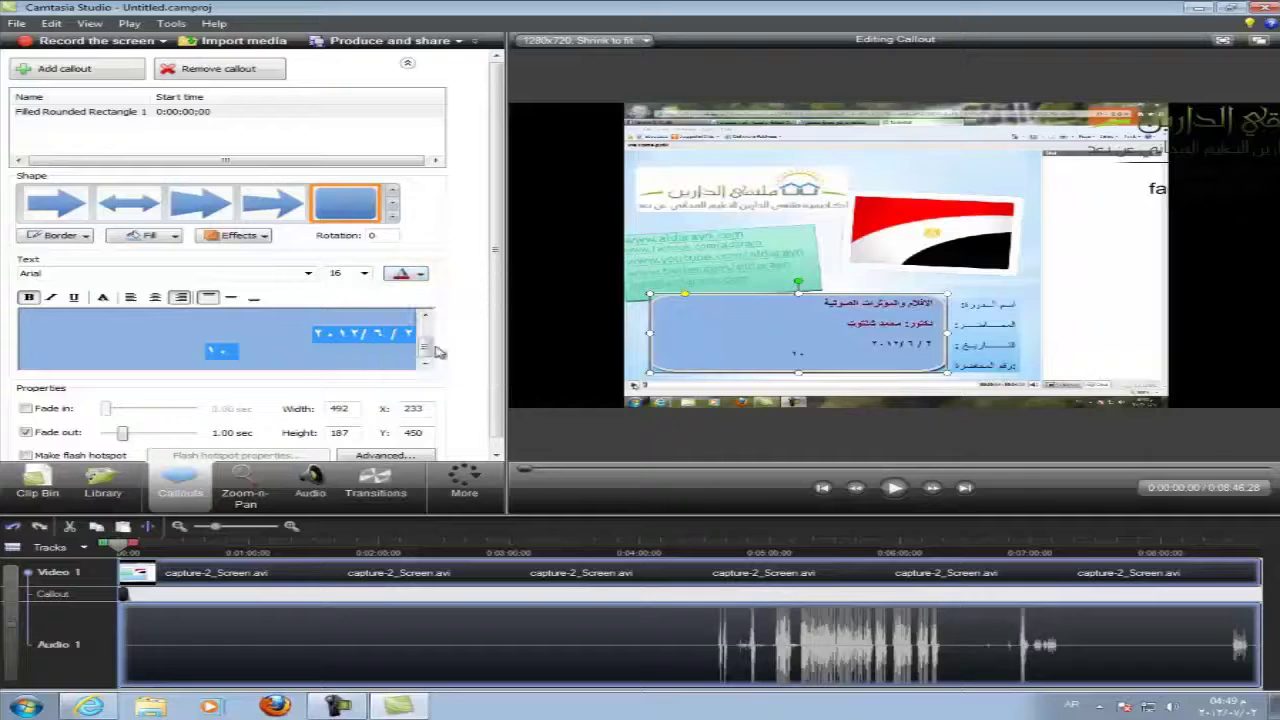
left_click(400, 336)
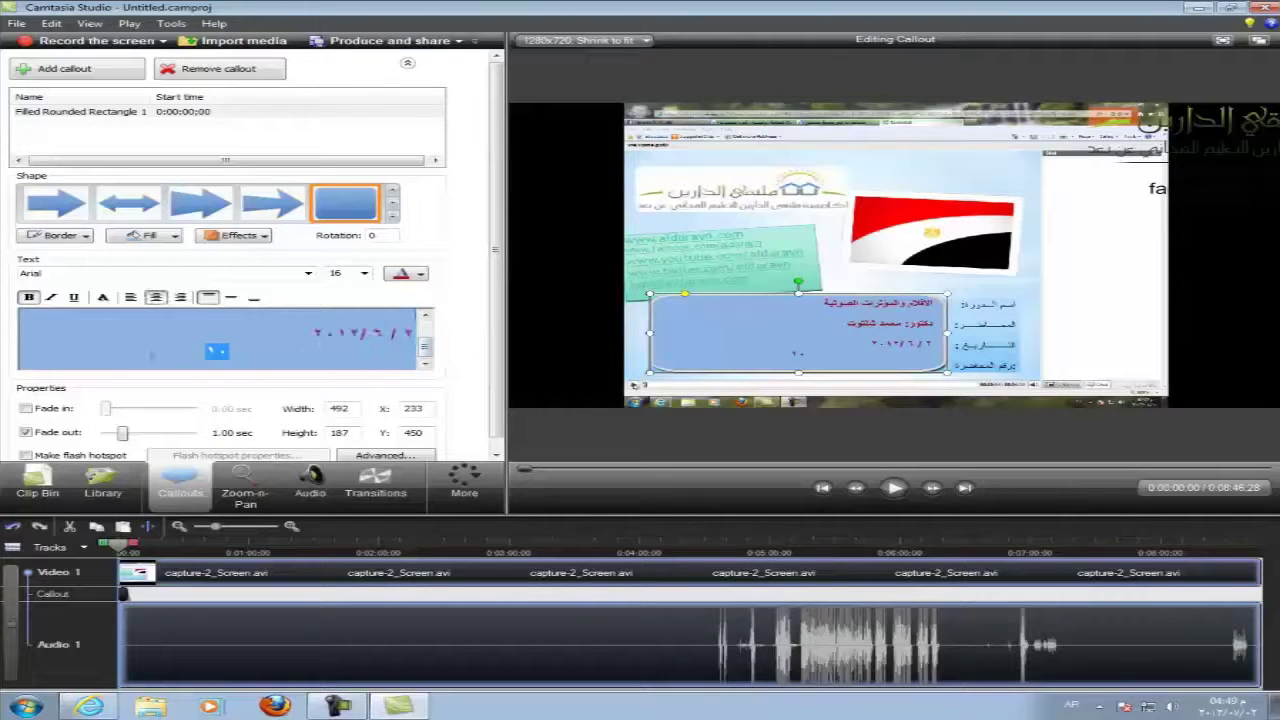
left_click(402, 273)
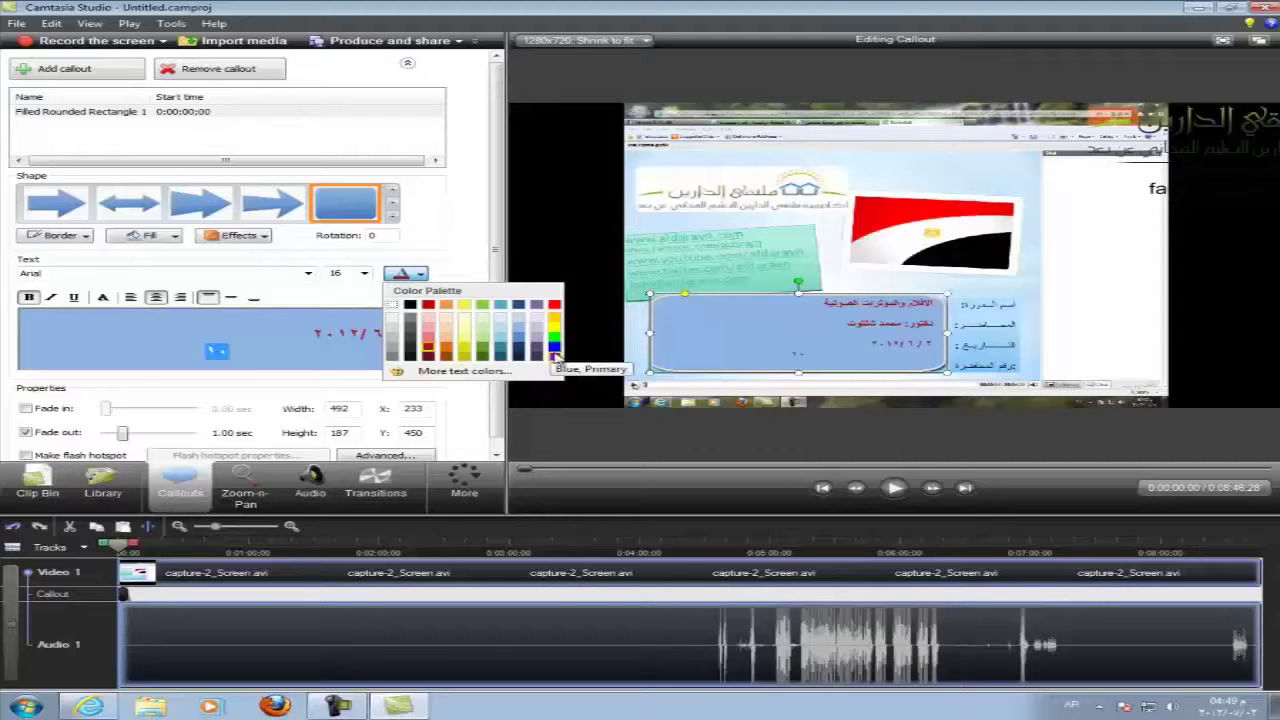
left_click(555, 358)
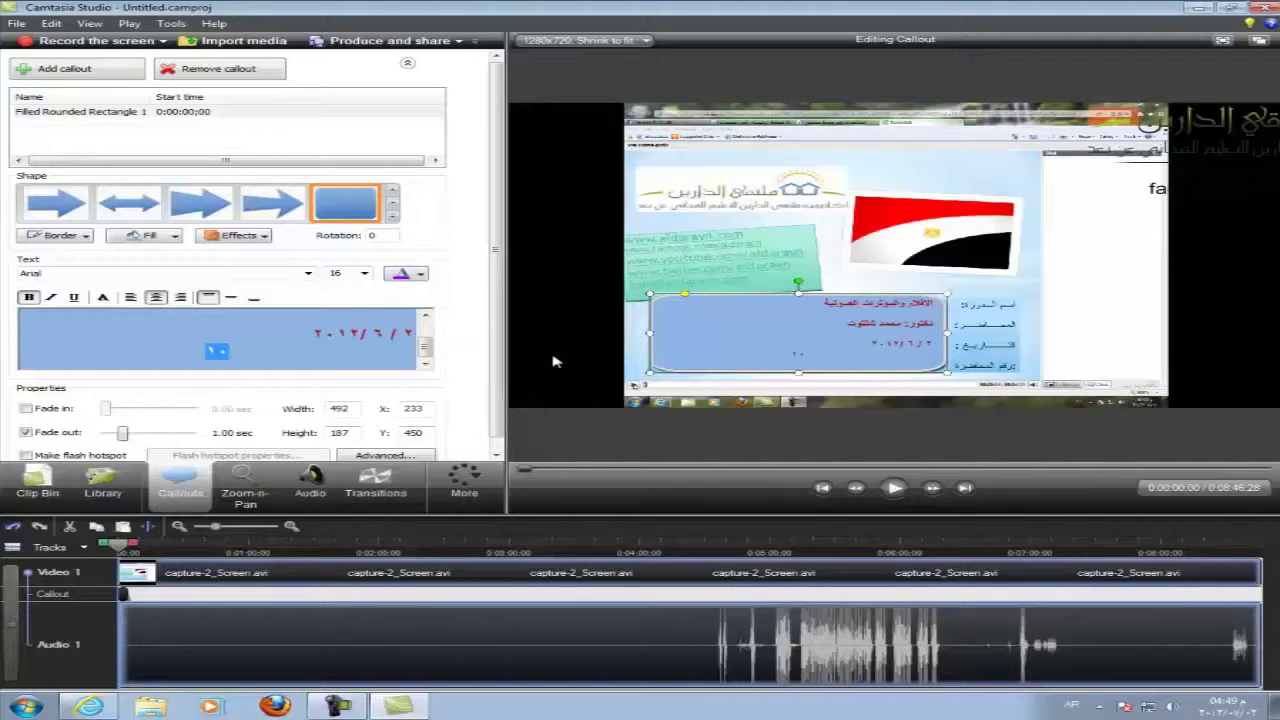
left_click(247, 362)
- Colour the number ١٠ on the bottom line blue
left_click_drag(243, 356, 130, 351)
left_click(421, 274)
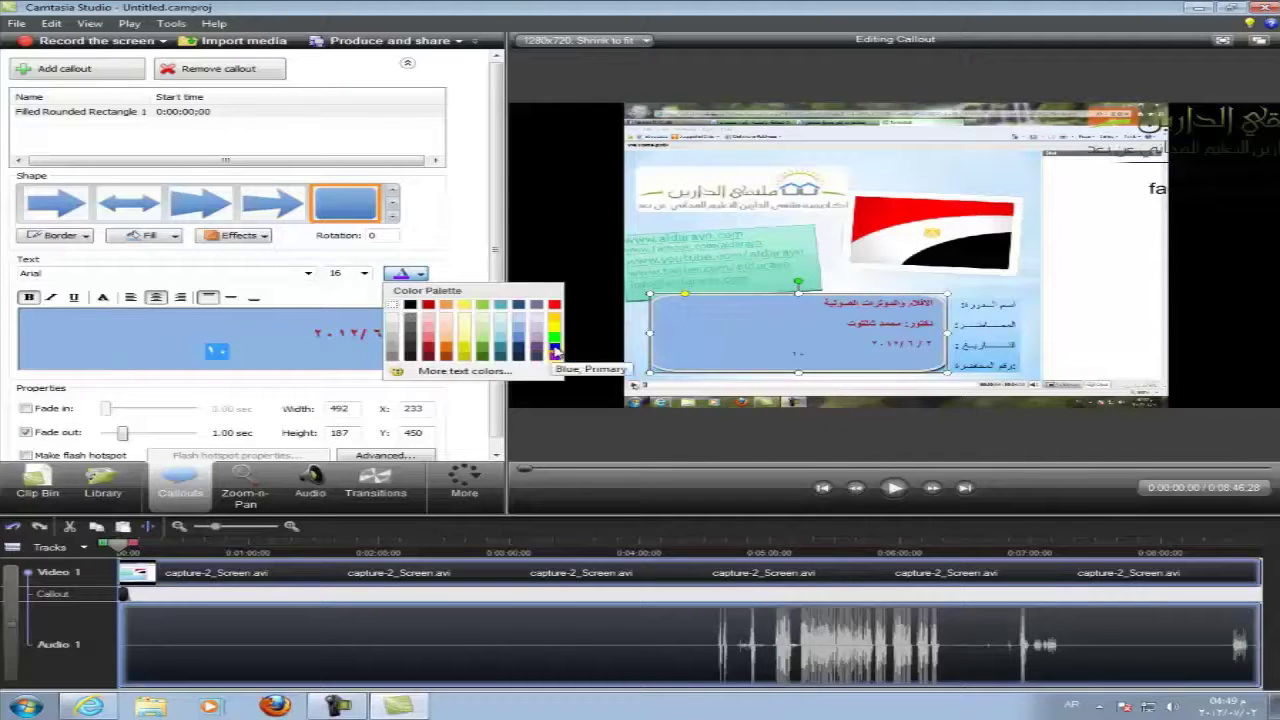
left_click(553, 350)
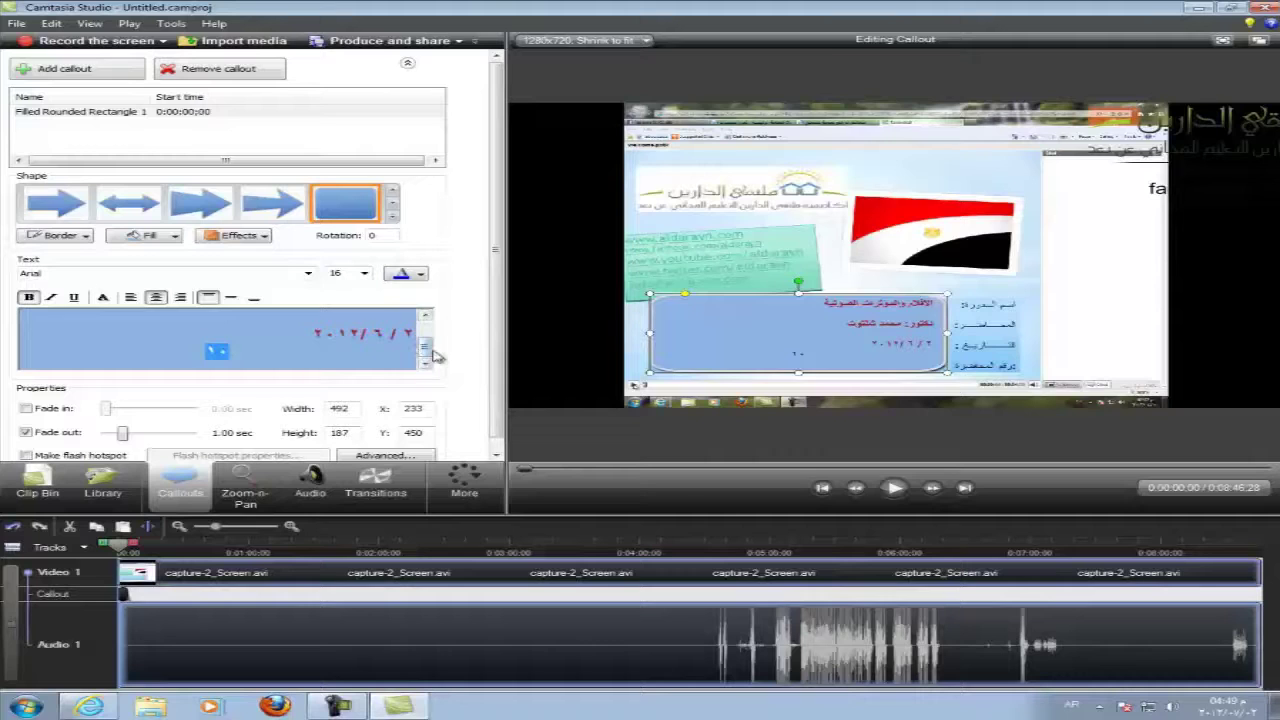
mouse_move(426, 350)
left_mouse_down()
mouse_move(425, 328)
mouse_move(426, 350)
left_mouse_up()
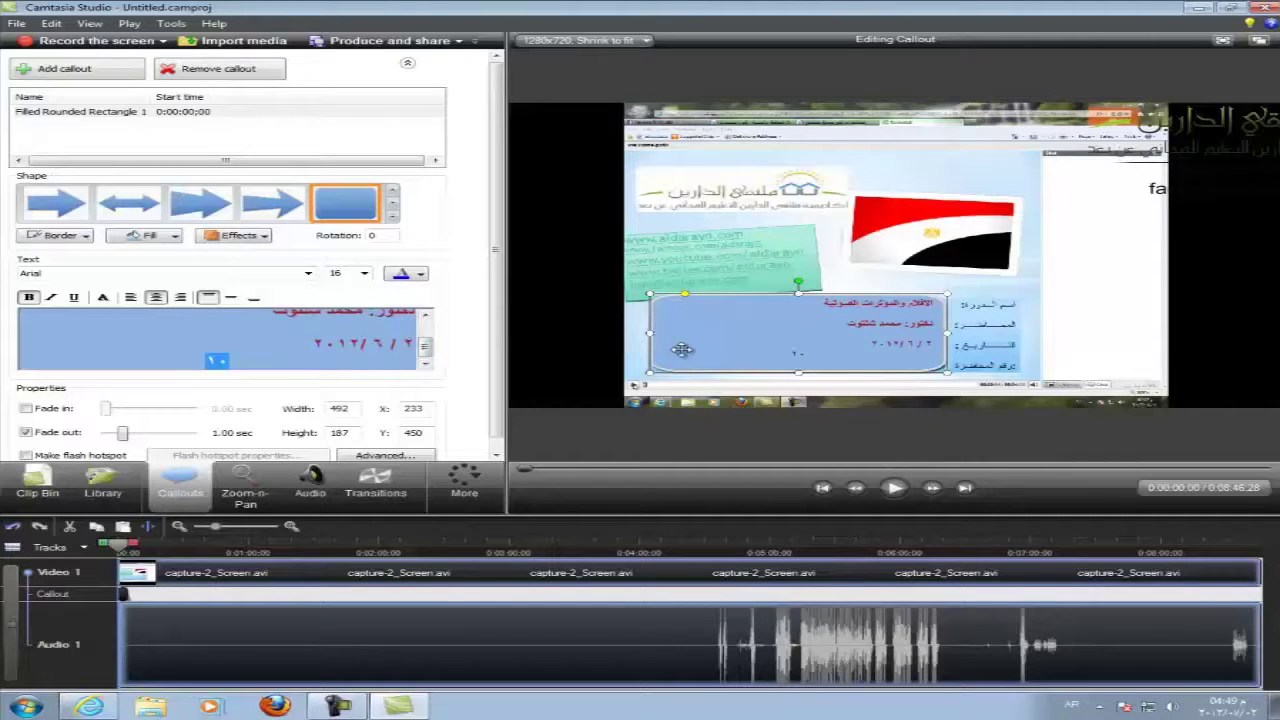
- Extend the rectangle callout clip's duration on the timeline by dragging its edge
left_click(697, 259)
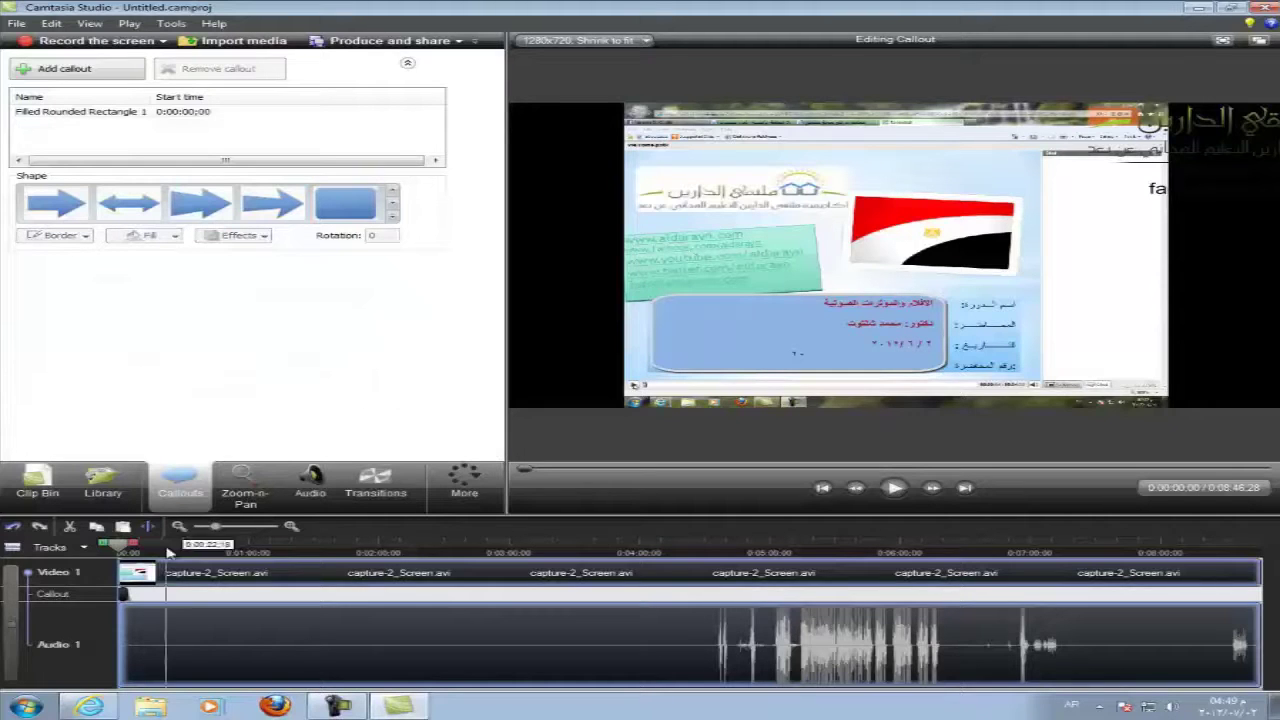
left_click(124, 596)
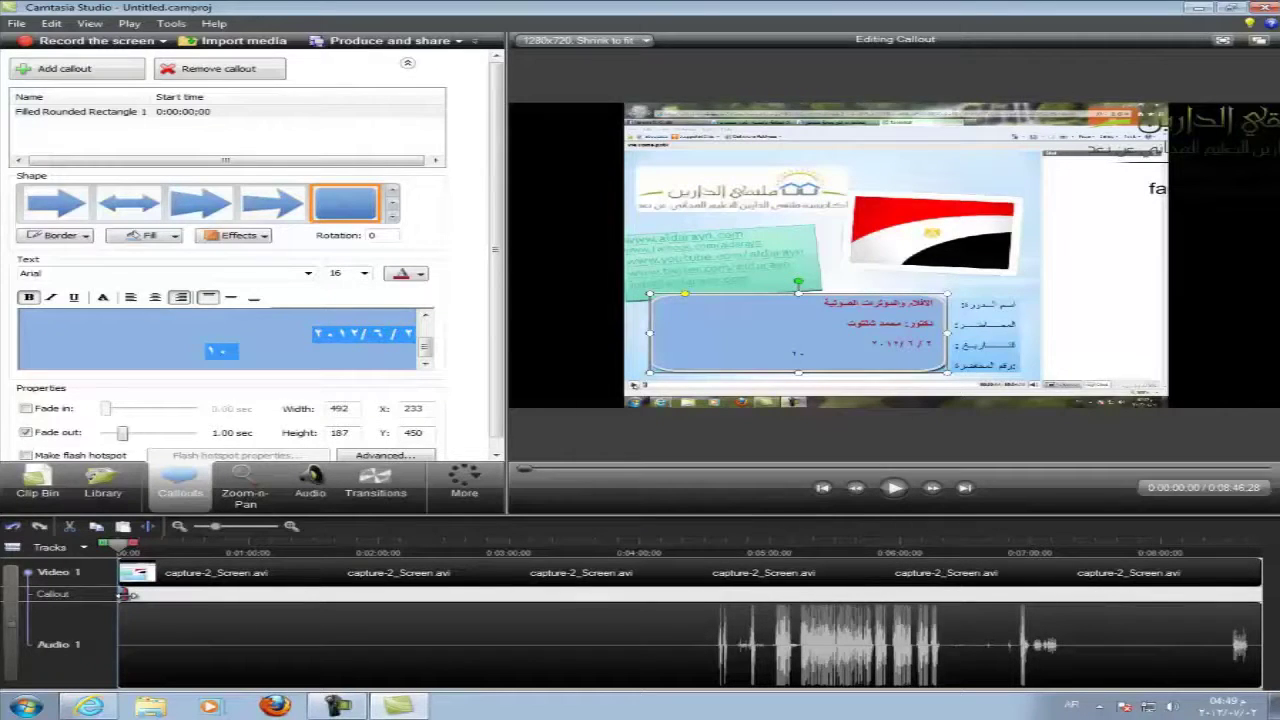
mouse_move(127, 595)
left_mouse_down()
mouse_move(150, 600)
mouse_move(130, 596)
left_mouse_up()
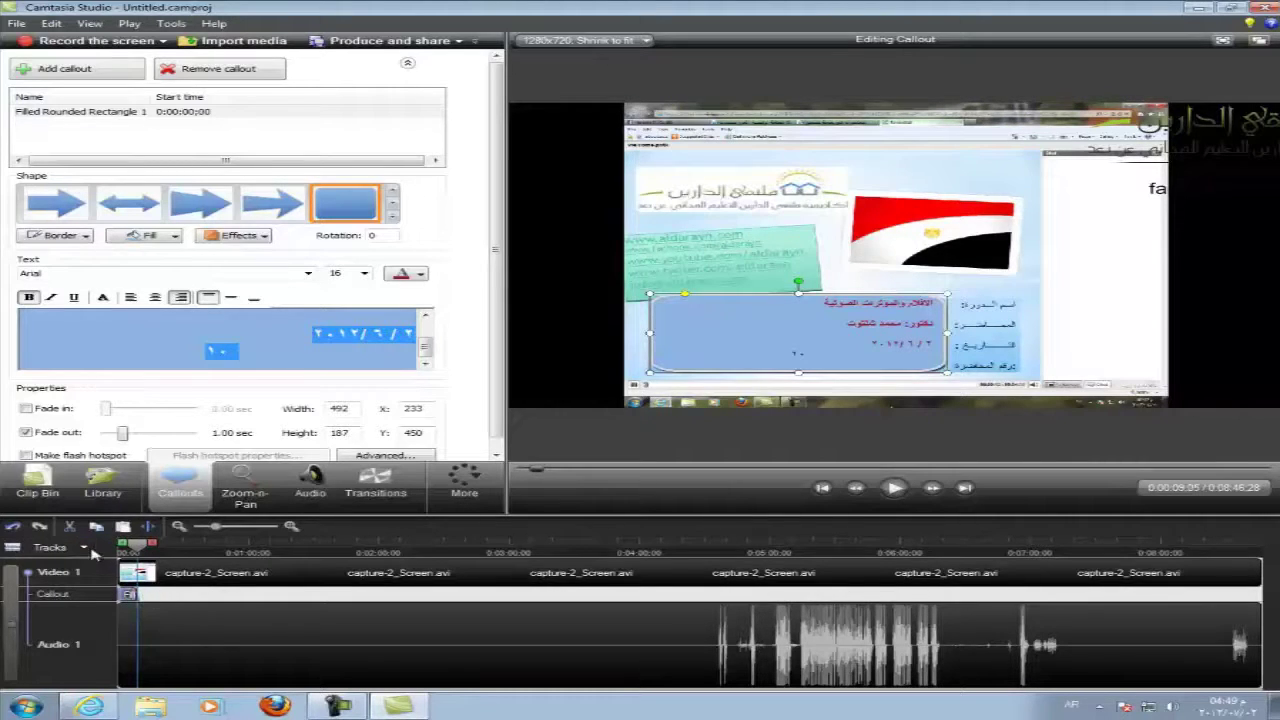
- Show the Marker track on the timeline and move the playhead back near the start
left_click(88, 549)
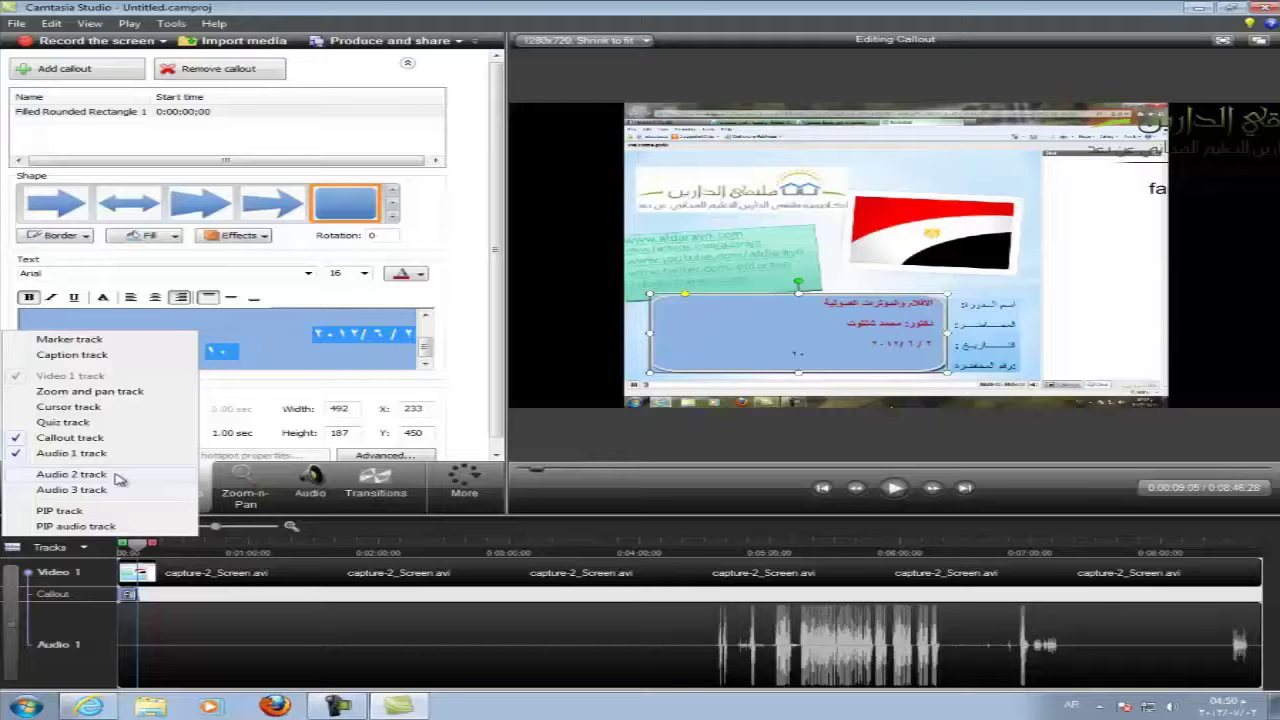
left_click(80, 341)
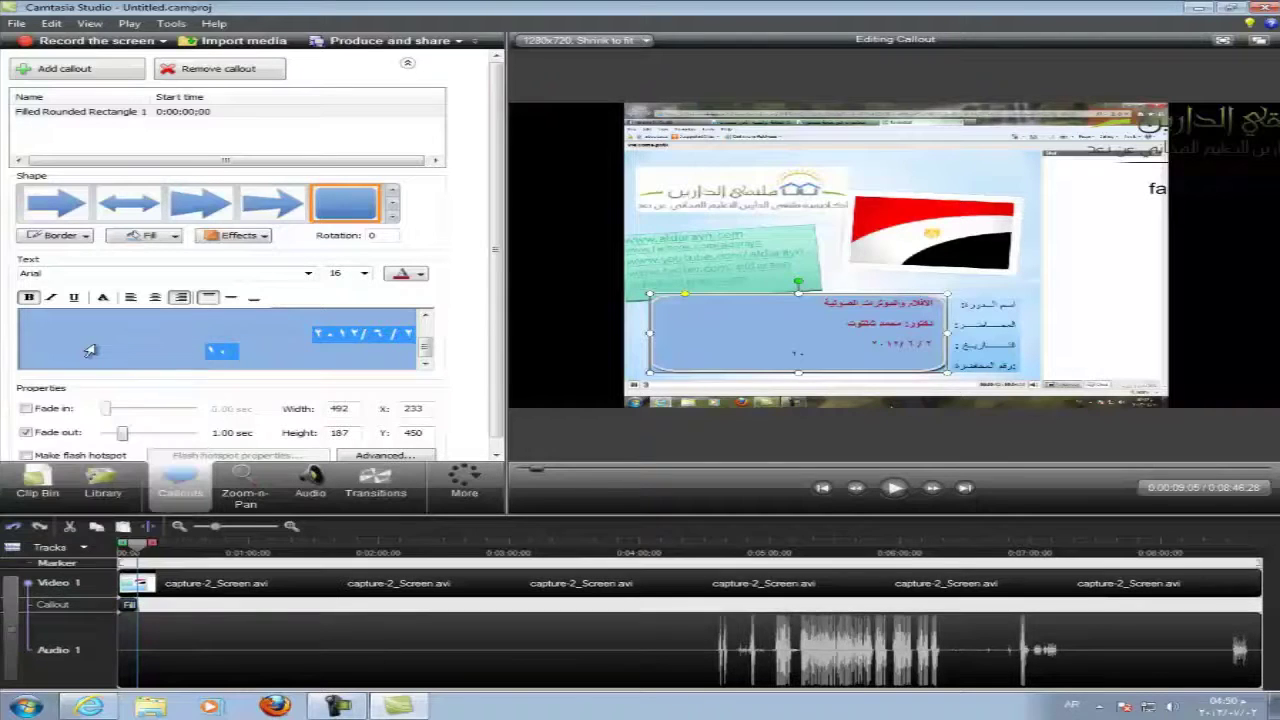
right_click(170, 566)
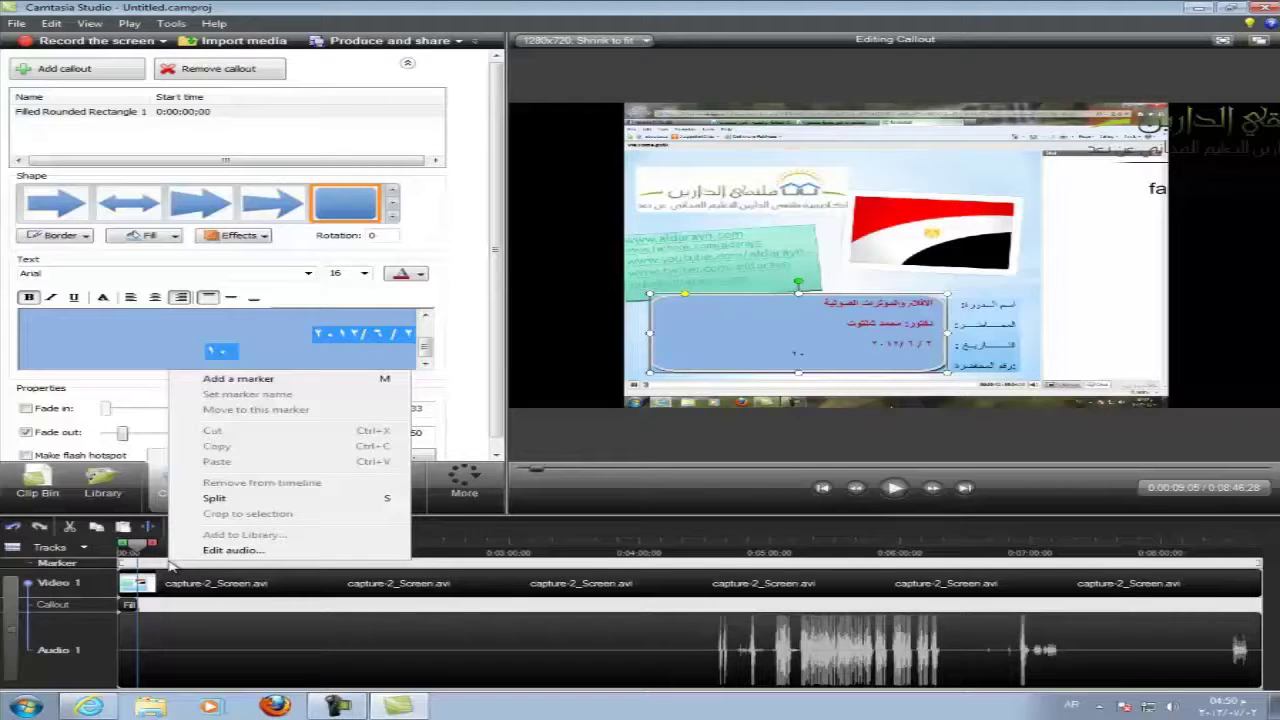
key("Escape")
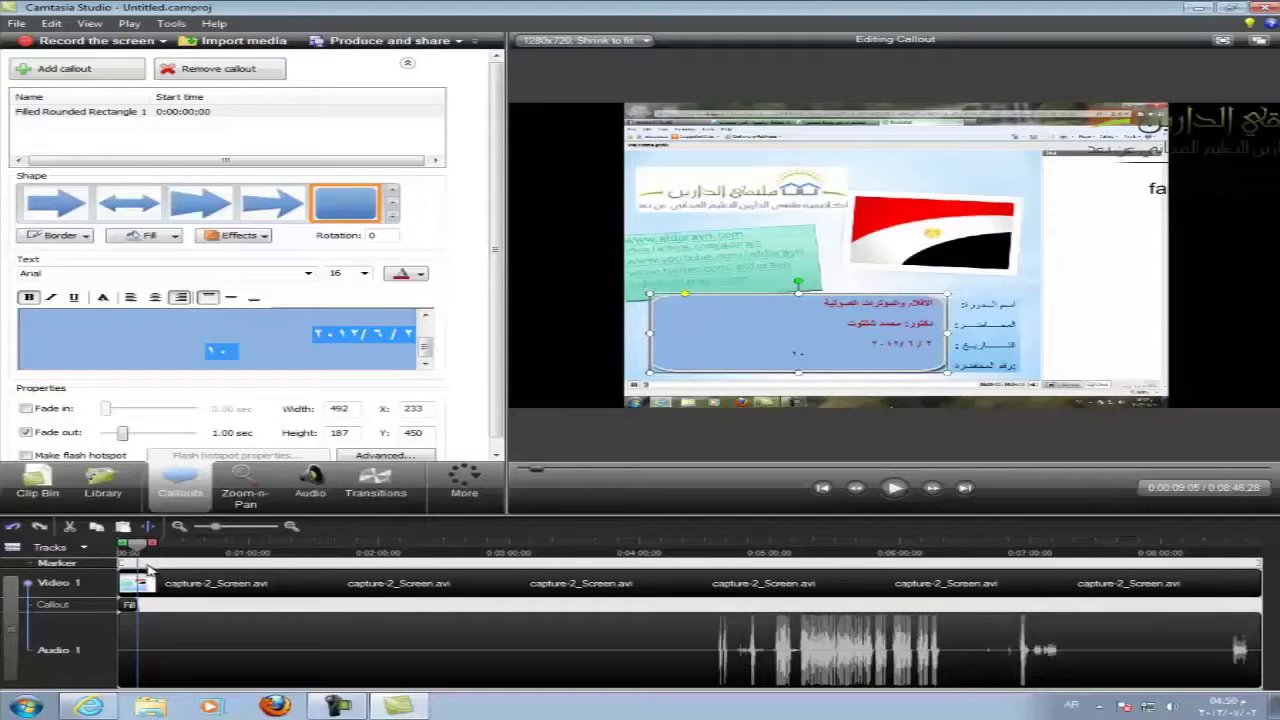
left_click_drag(138, 548, 146, 552)
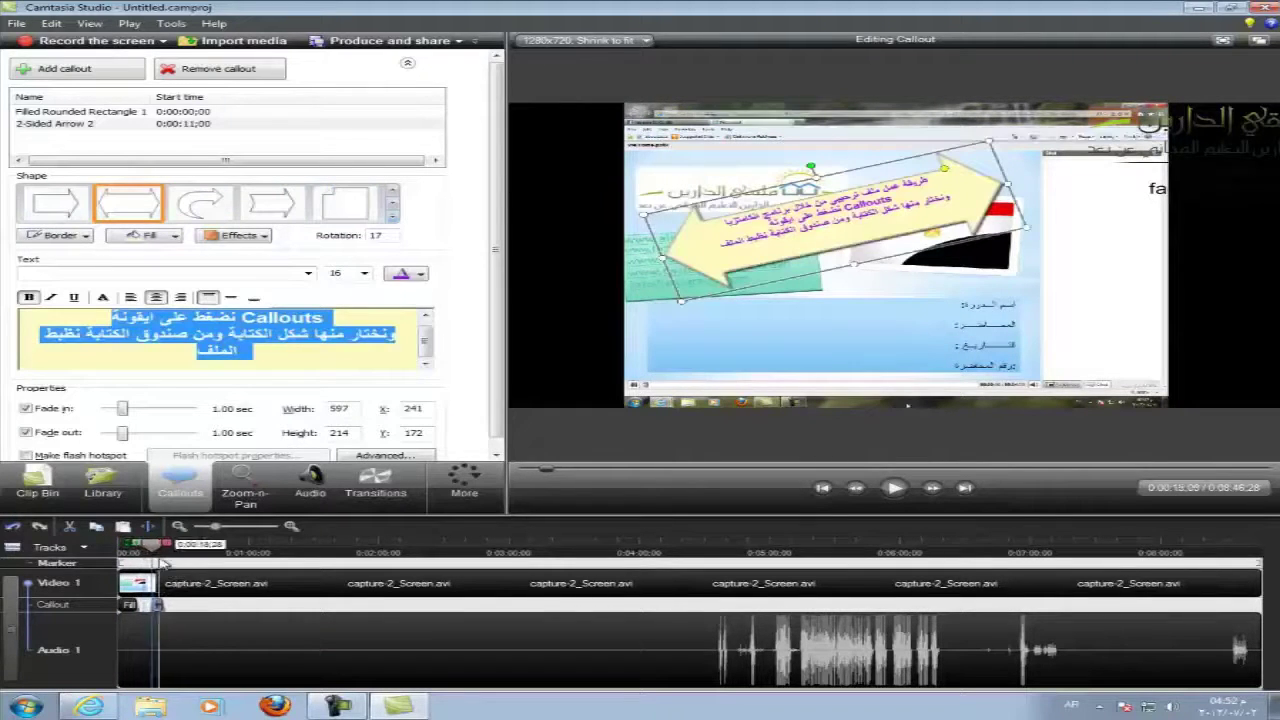
- Cut and paste the arrow and rounded-rectangle callouts onto separate callout tracks
left_click(162, 607)
right_click(162, 607)
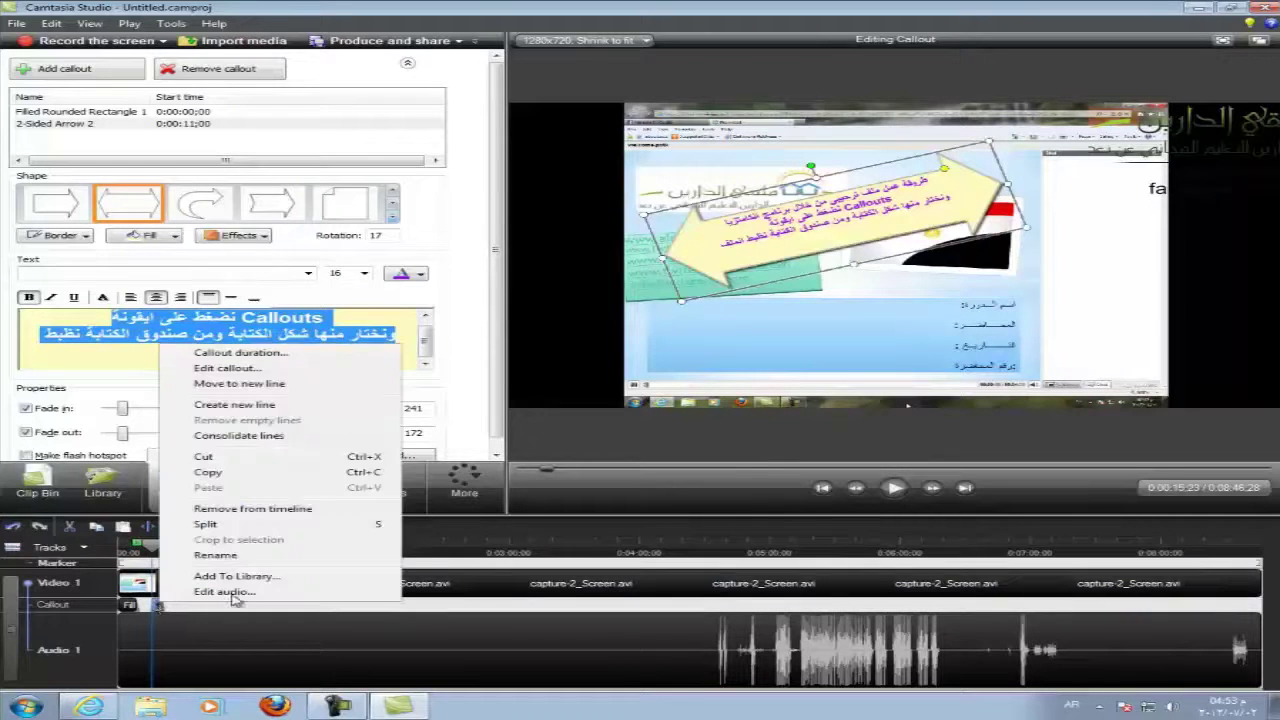
left_click(228, 457)
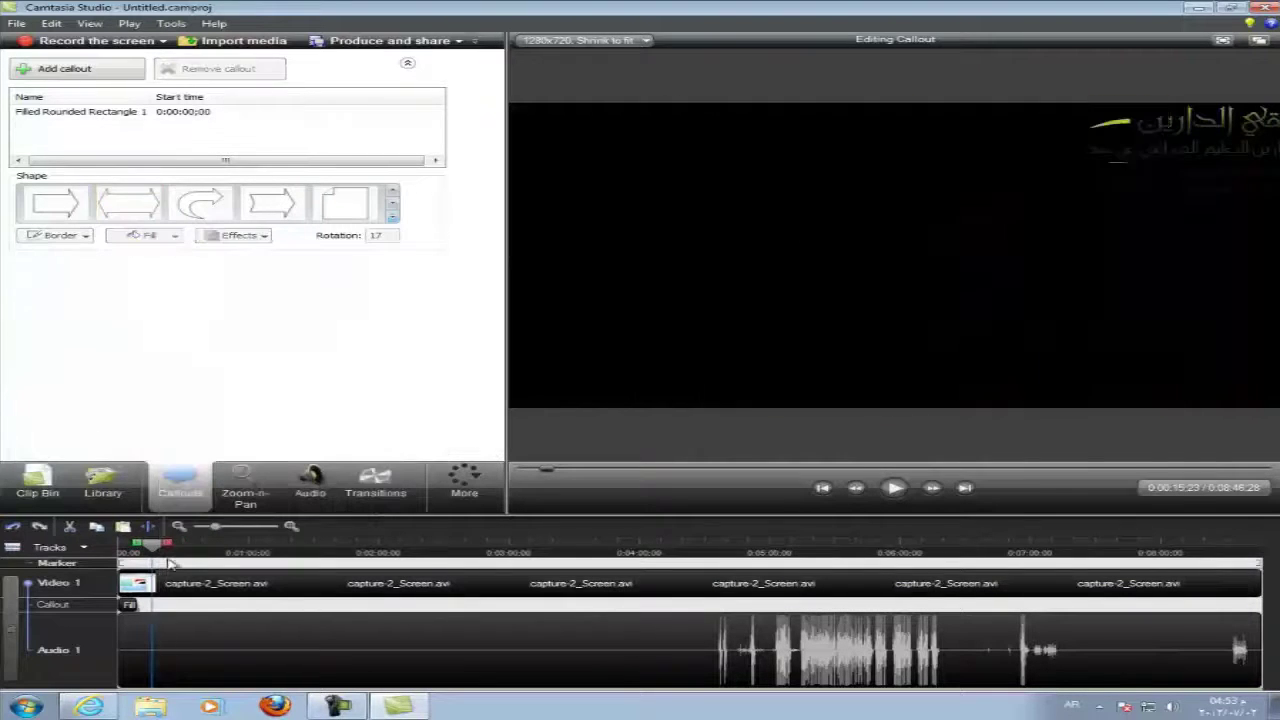
right_click(166, 561)
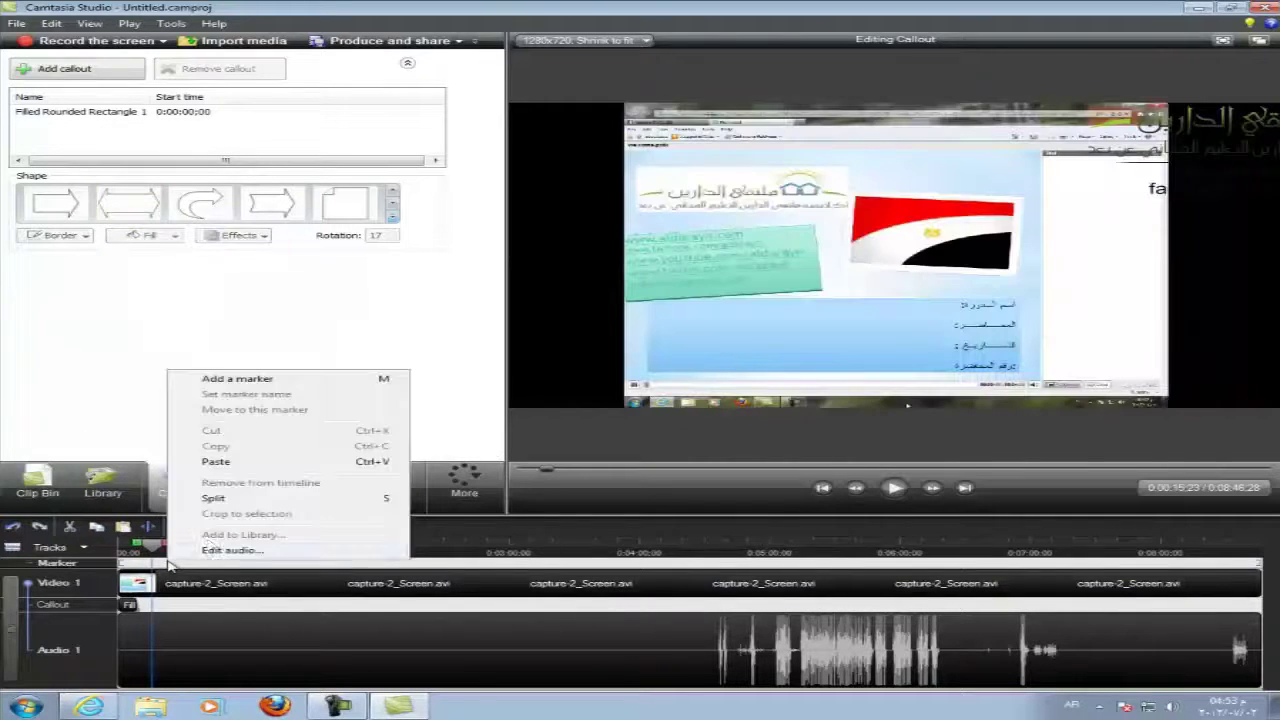
left_click(248, 462)
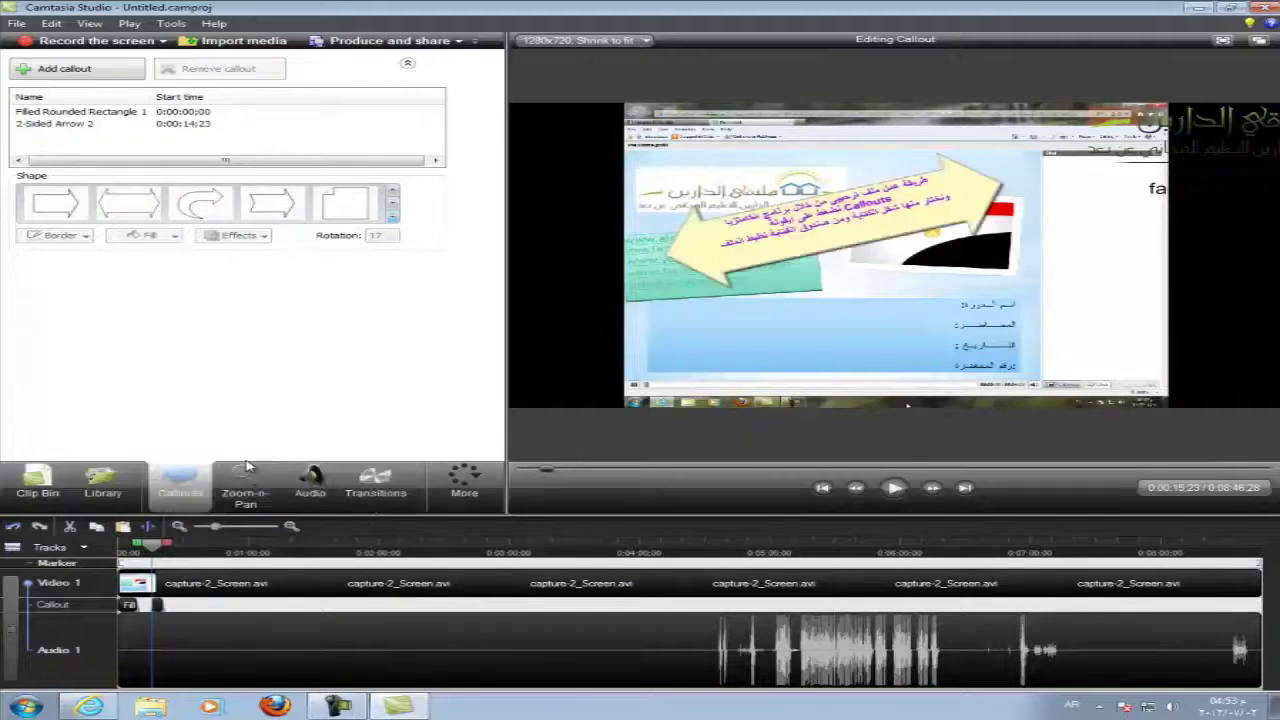
right_click(130, 611)
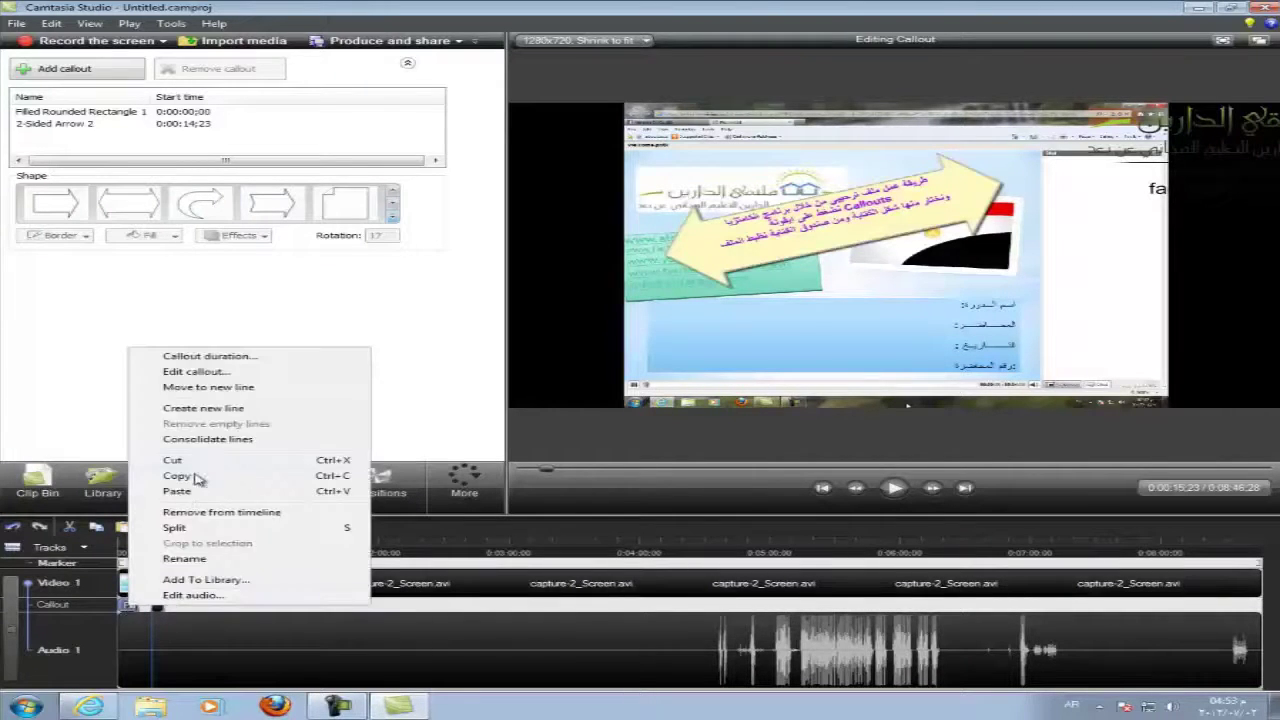
left_click(200, 460)
right_click(137, 571)
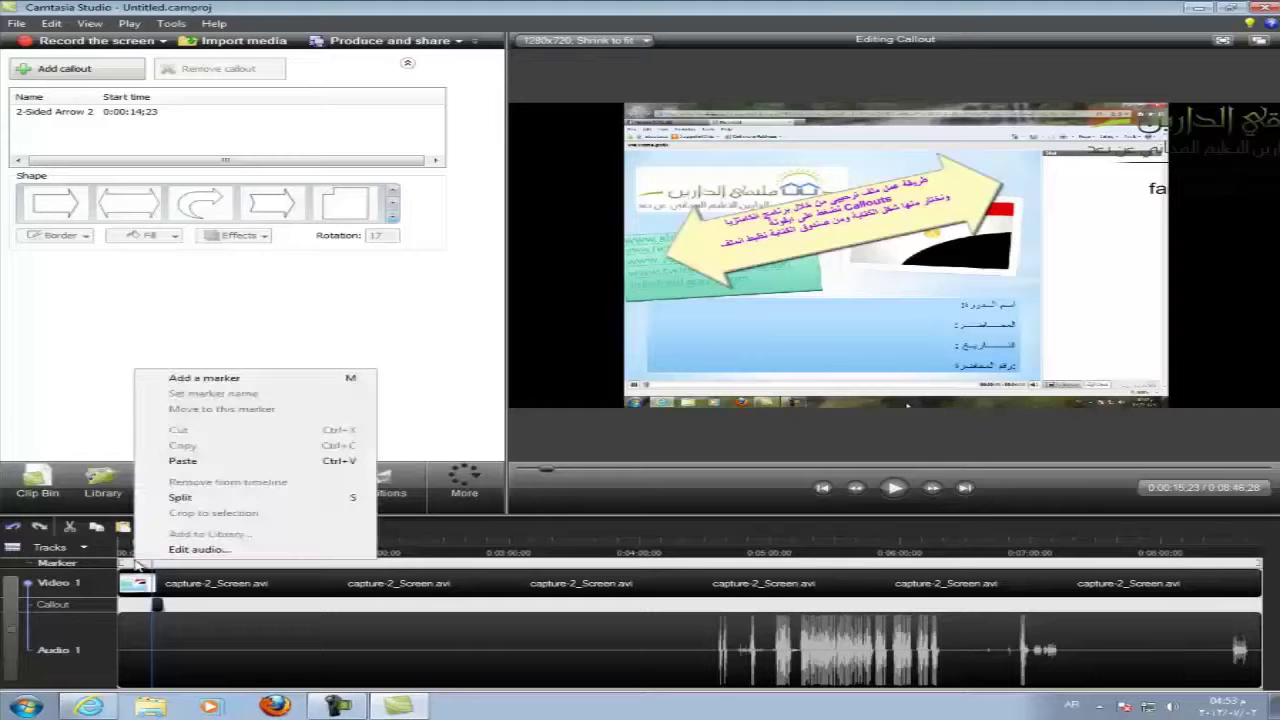
left_click(183, 461)
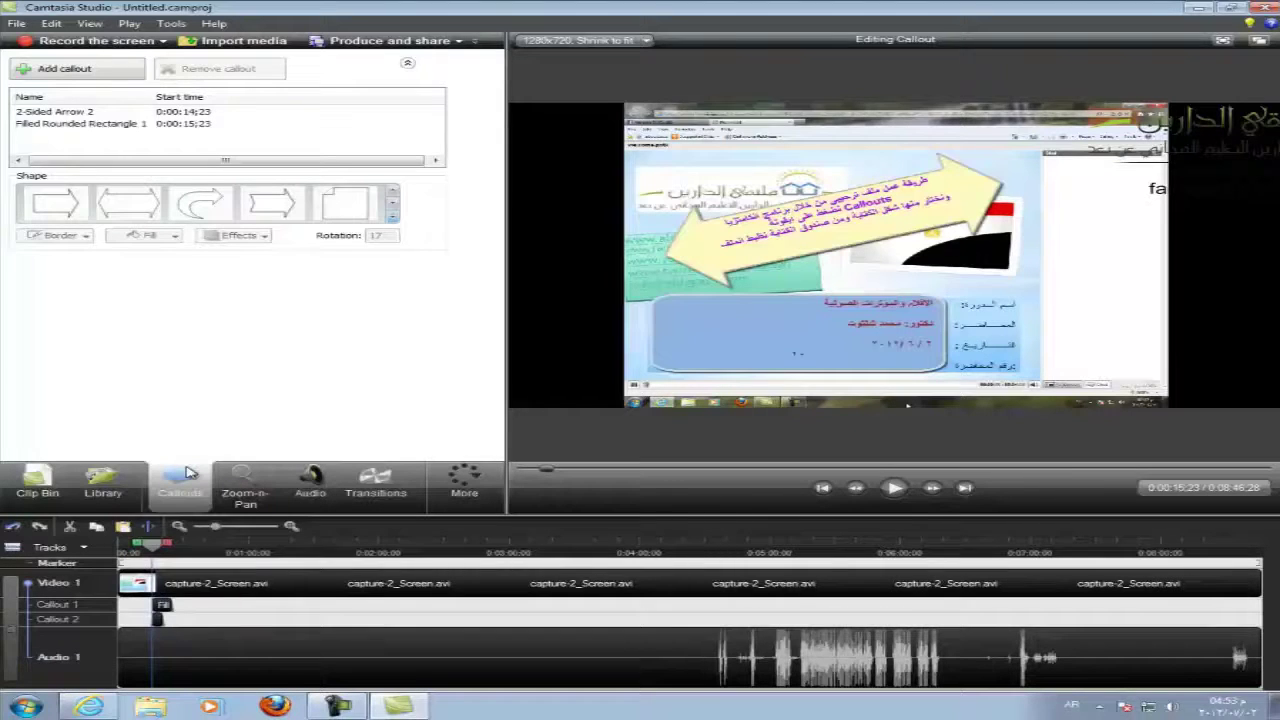
- Stretch the rounded-rectangle callout clip so it ends around 2:40
left_click(156, 616)
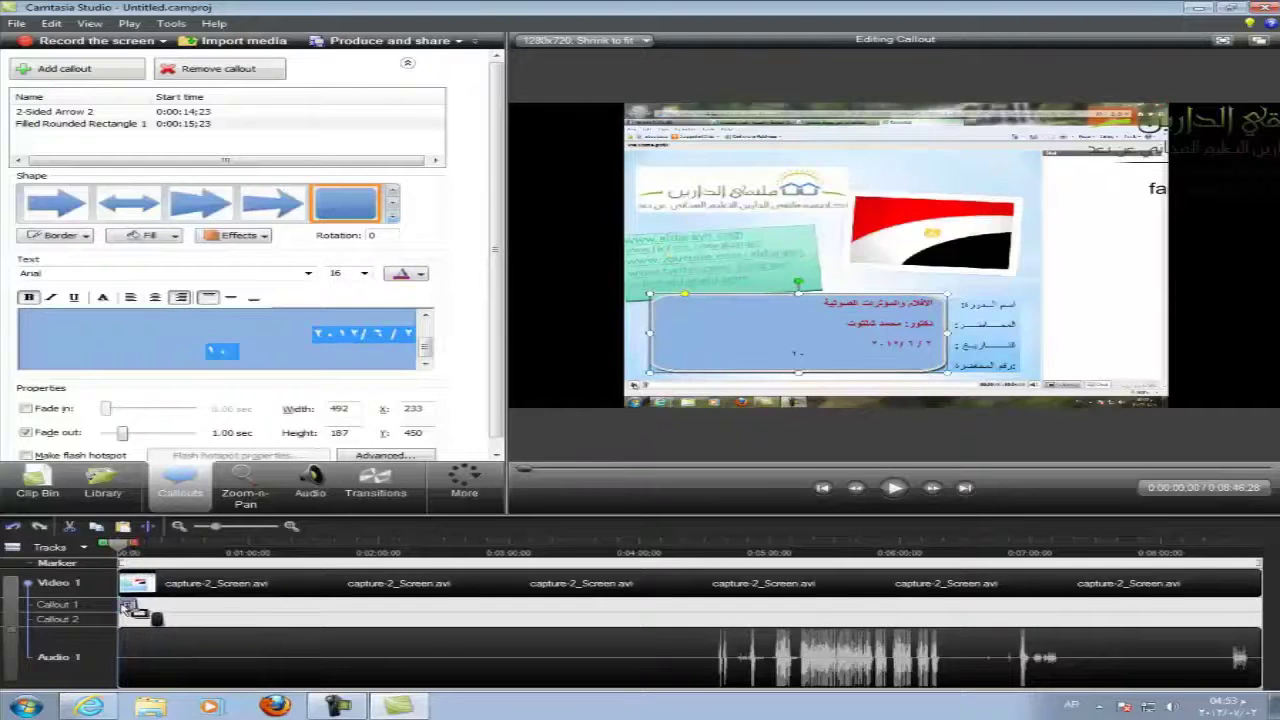
left_click_drag(140, 605, 1100, 605)
left_click_drag(565, 614, 466, 606)
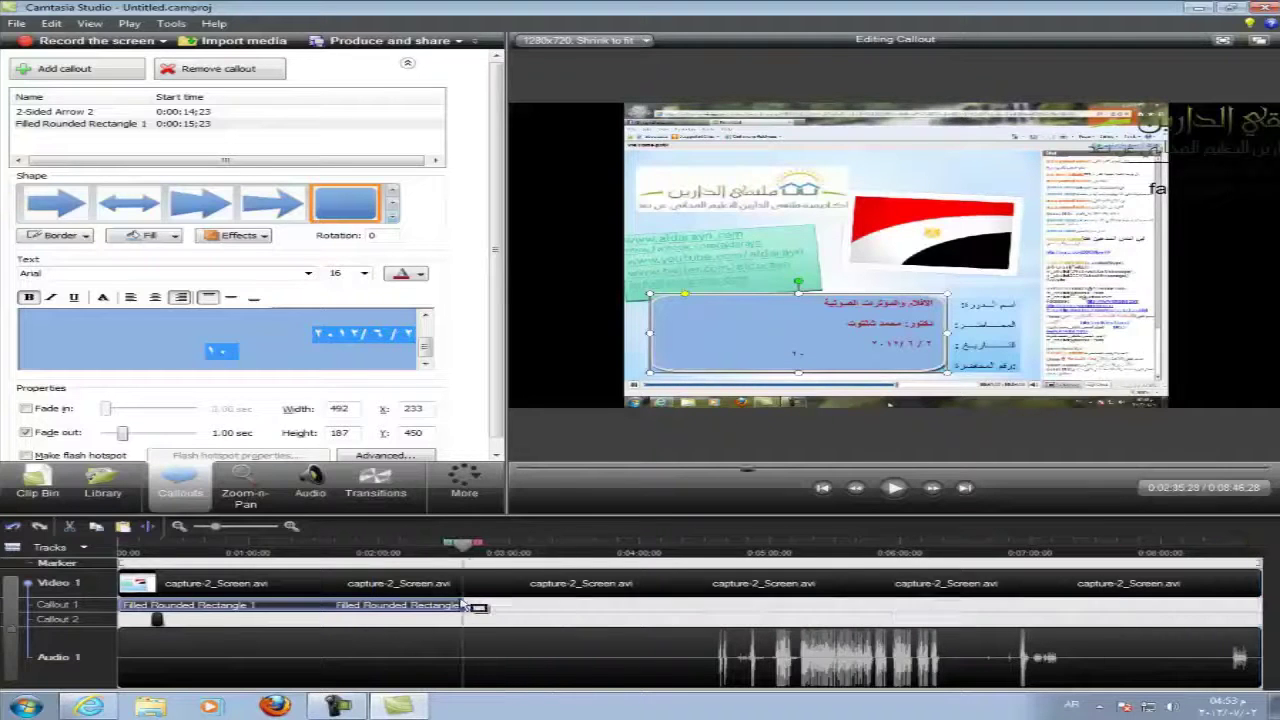
- Move the 2-Sided Arrow callout to start at 0:00:04;18 and preview the playback
left_click(160, 622)
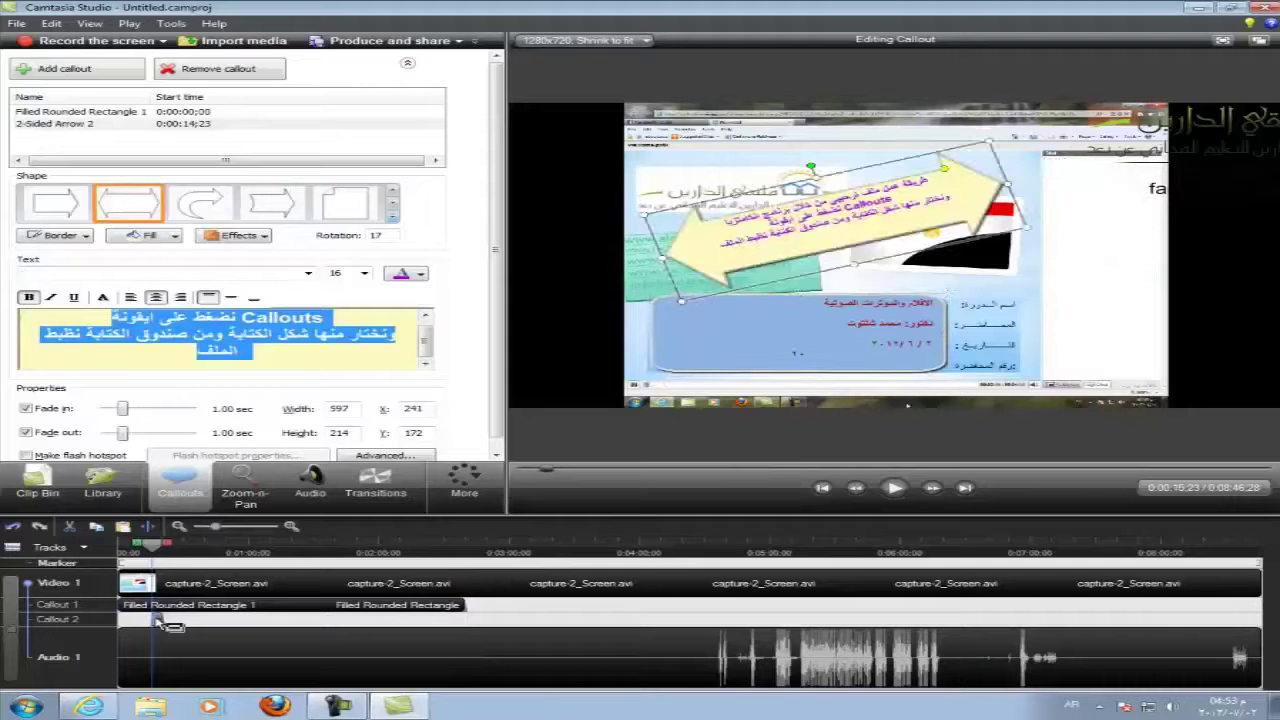
left_click_drag(162, 622, 136, 621)
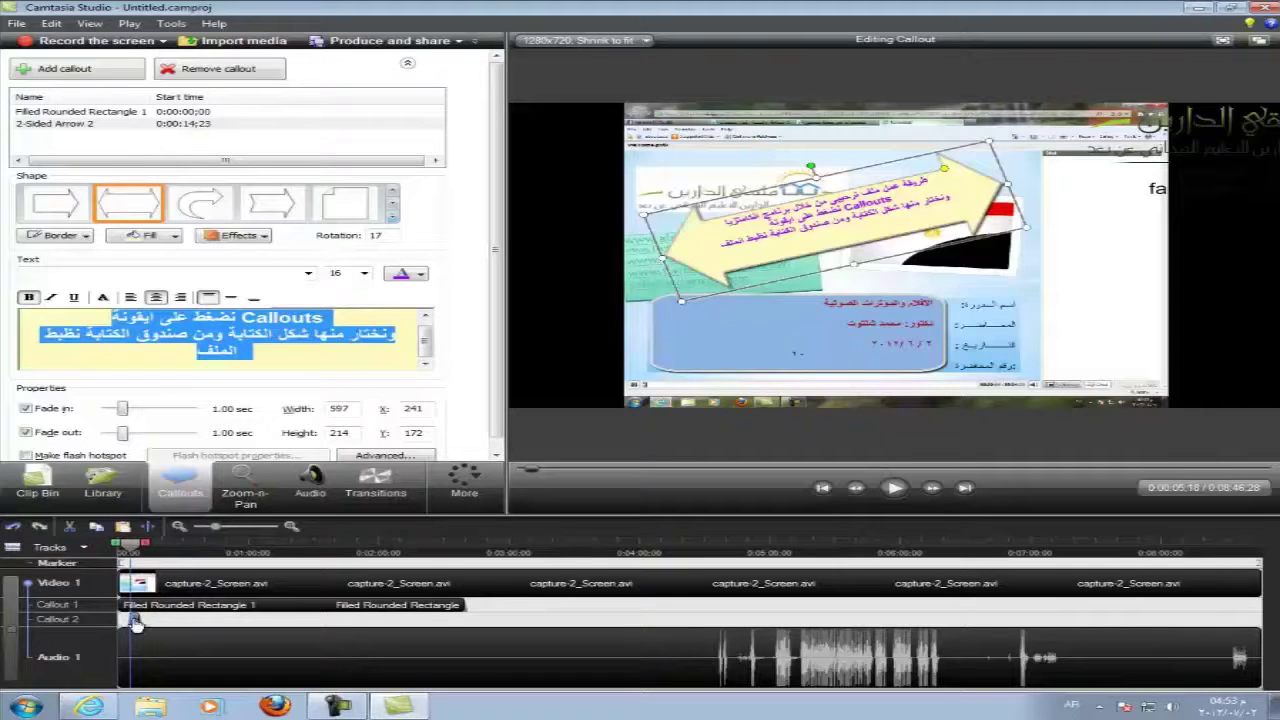
left_click(123, 585)
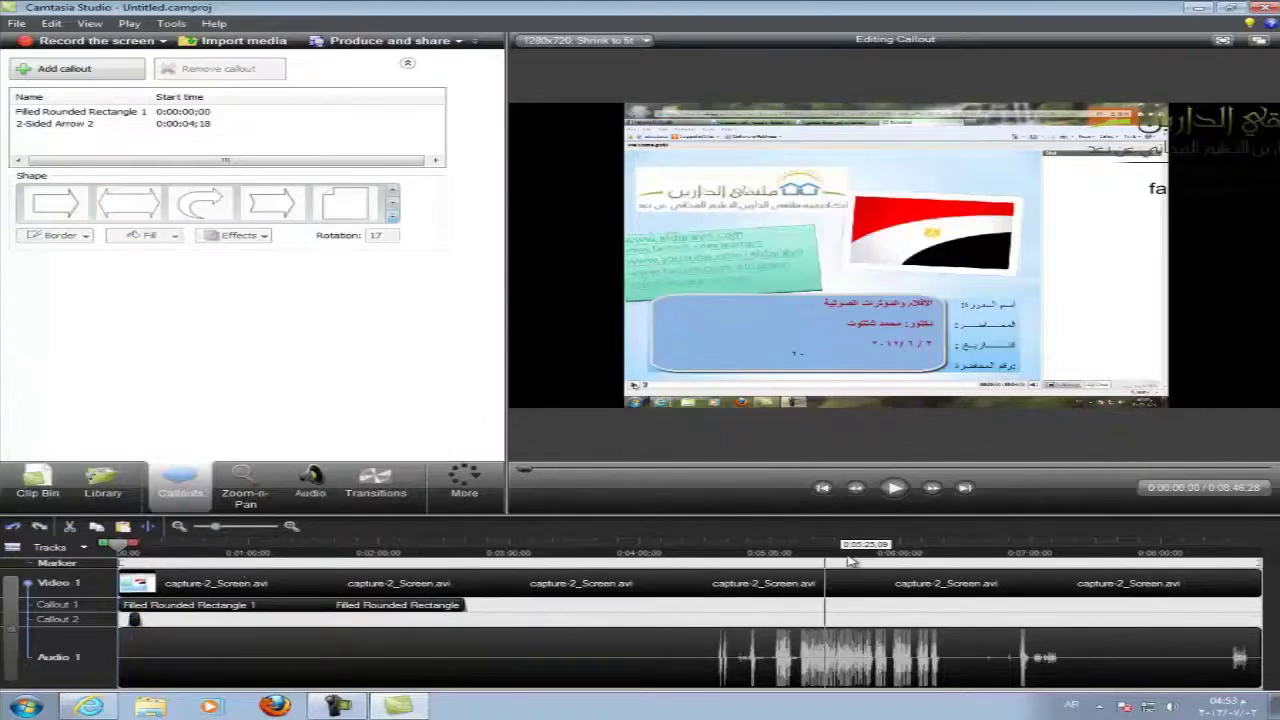
left_click(894, 487)
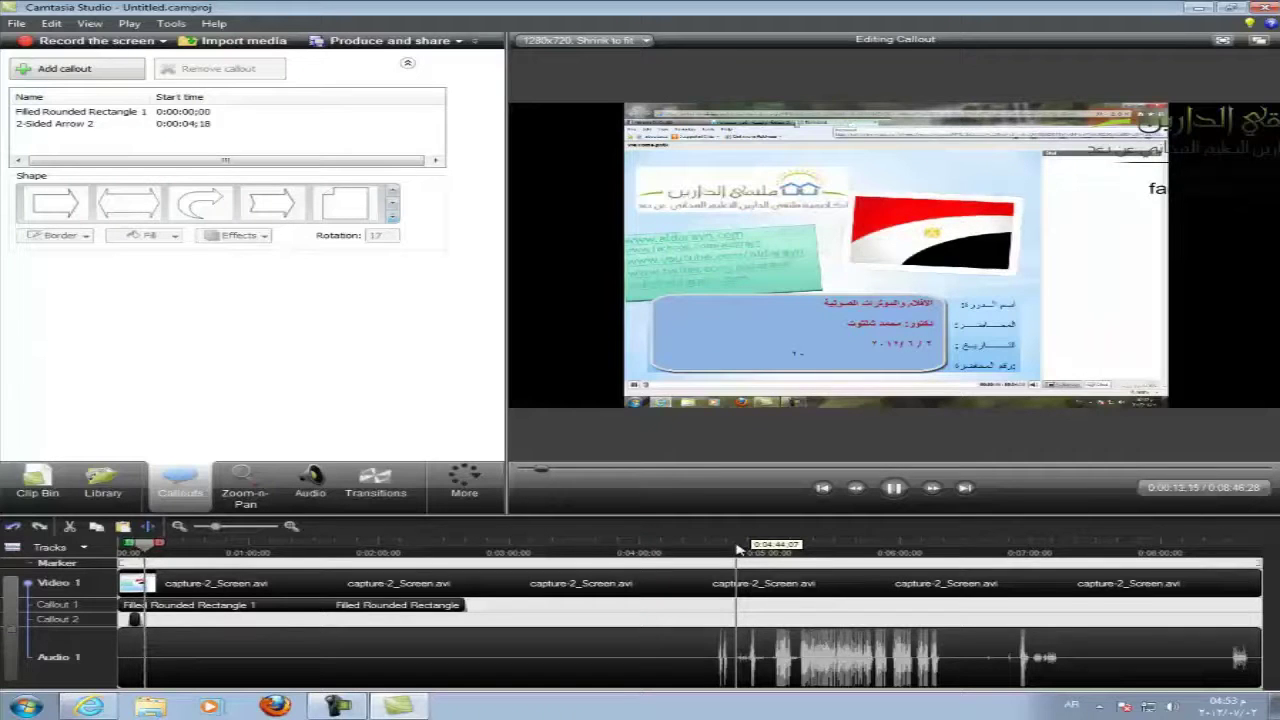
left_click(893, 487)
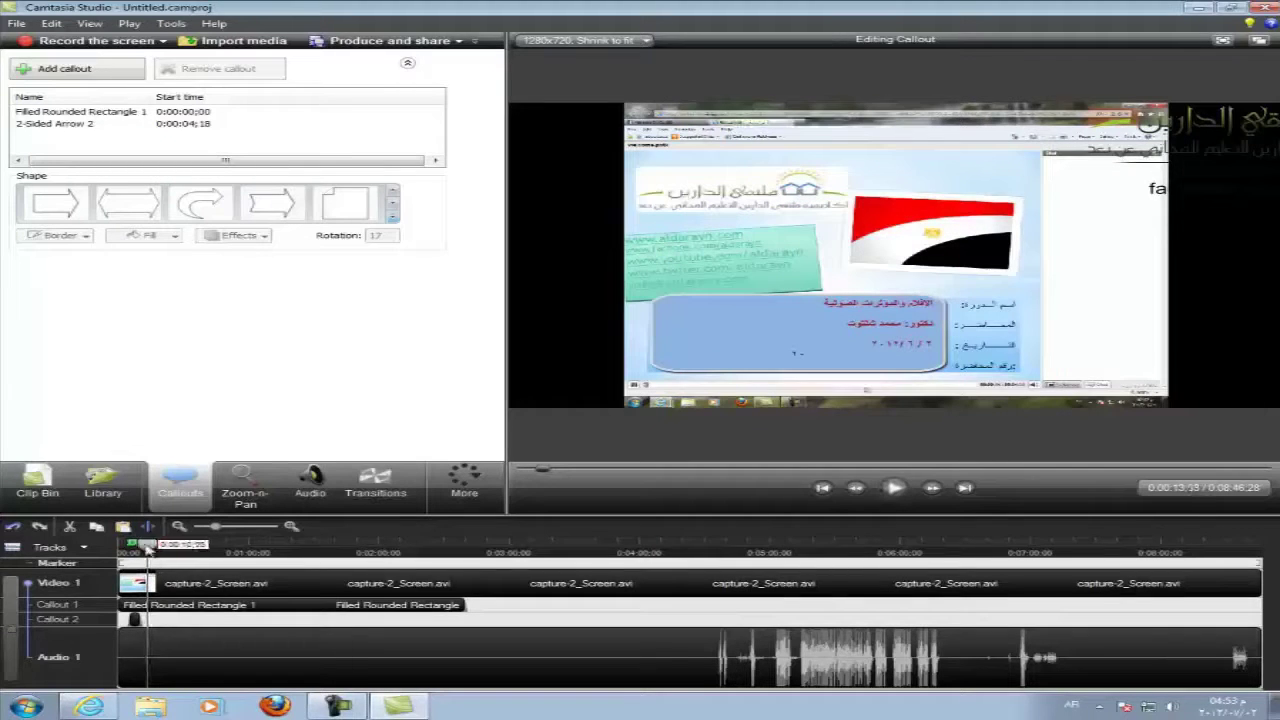
left_click_drag(140, 545, 118, 545)
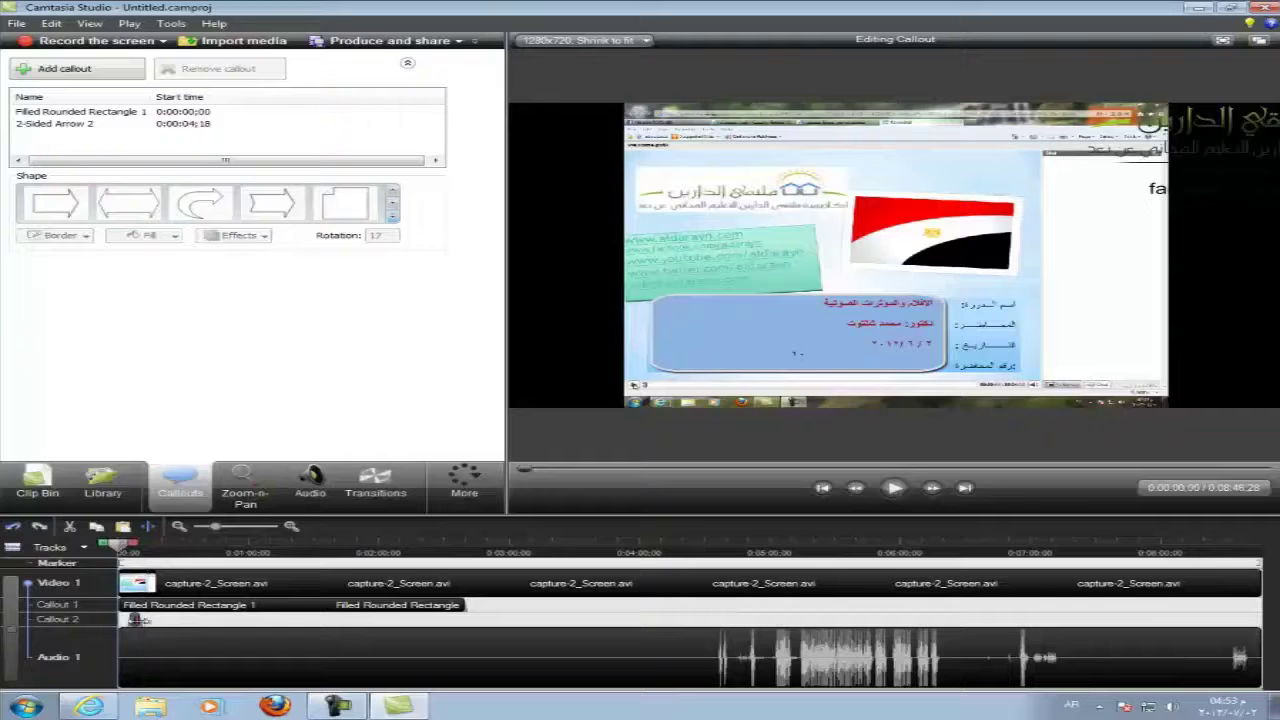
- Lengthen the arrow callout clip slightly, then select the arrow in the preview
left_click(168, 620)
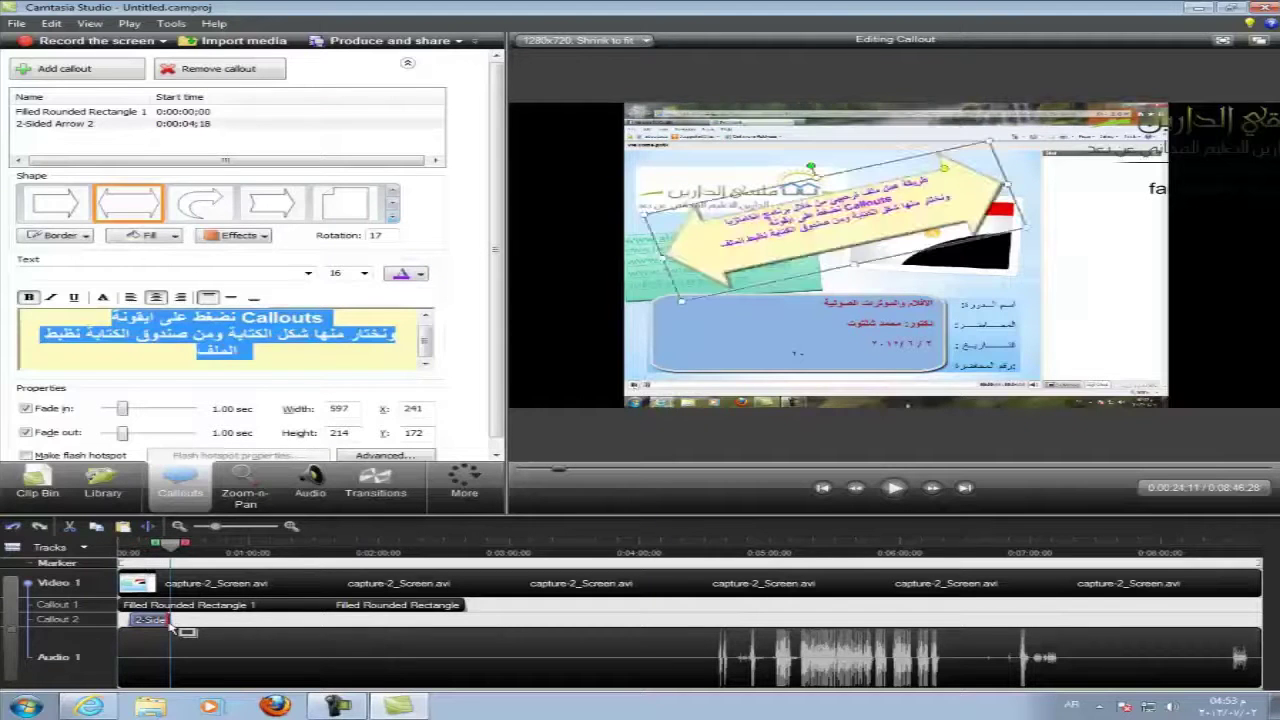
left_click_drag(172, 625, 196, 625)
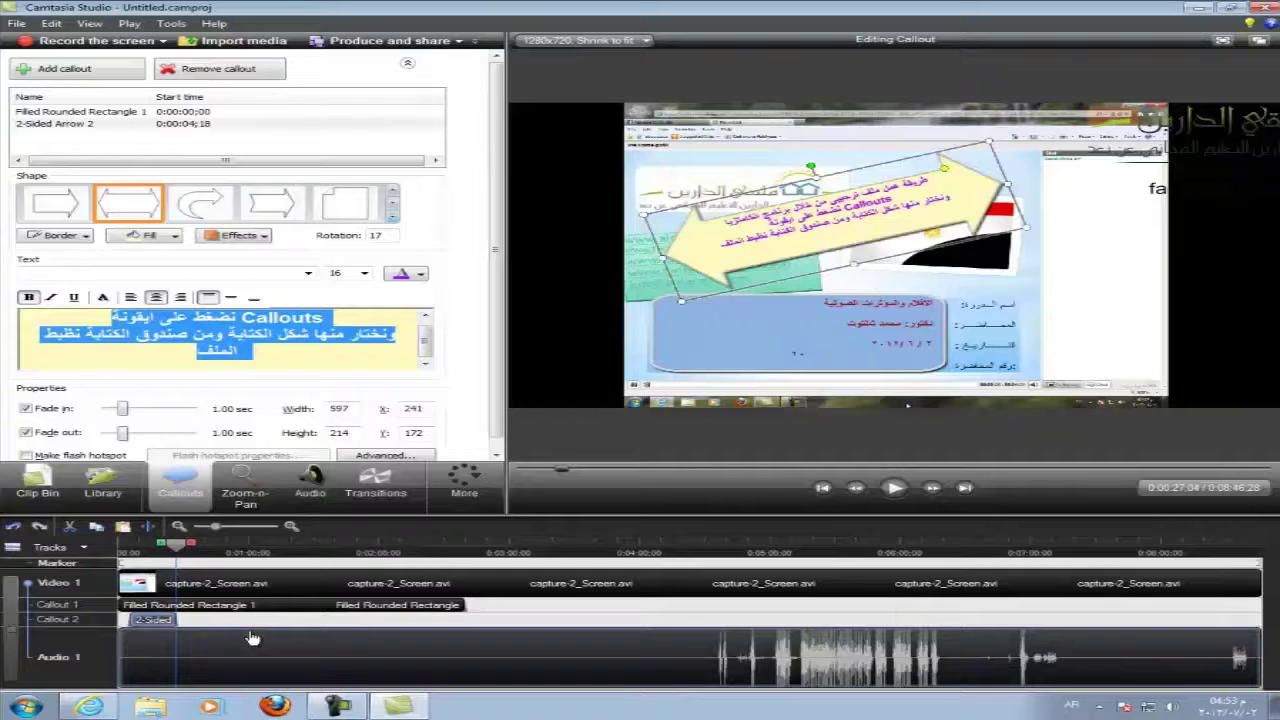
left_click(184, 549)
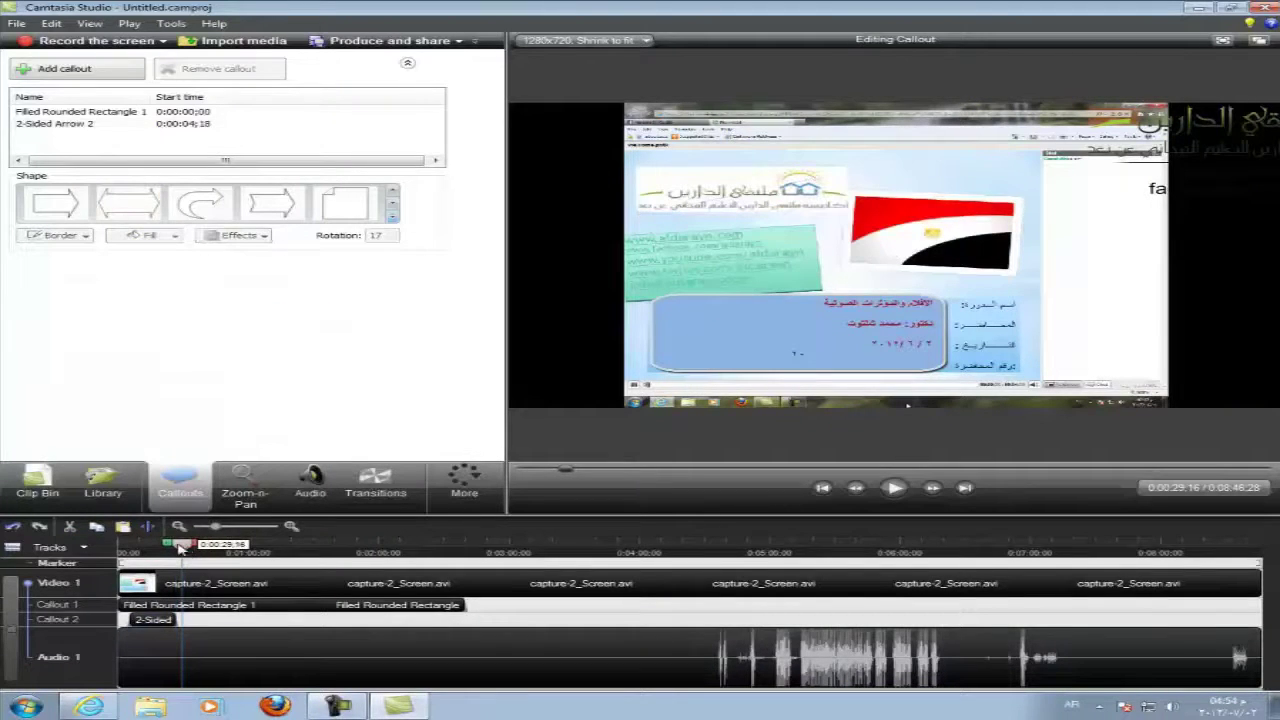
left_click(180, 548)
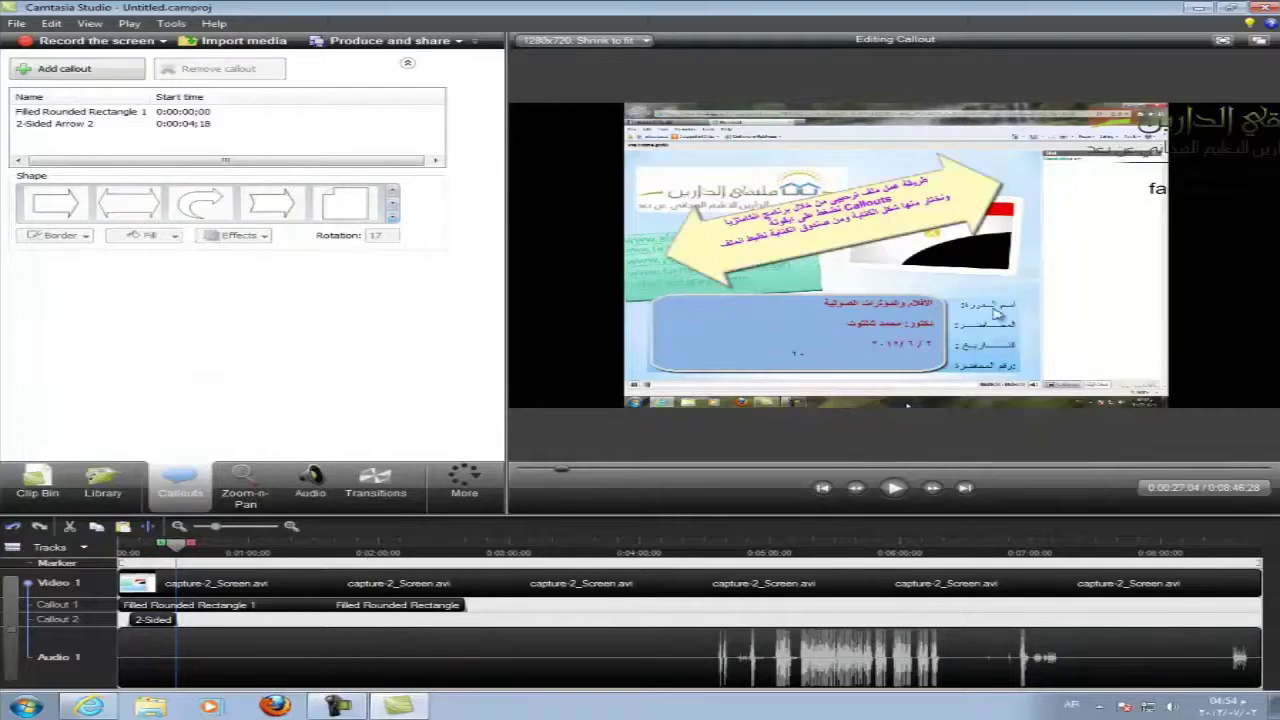
left_click(866, 252)
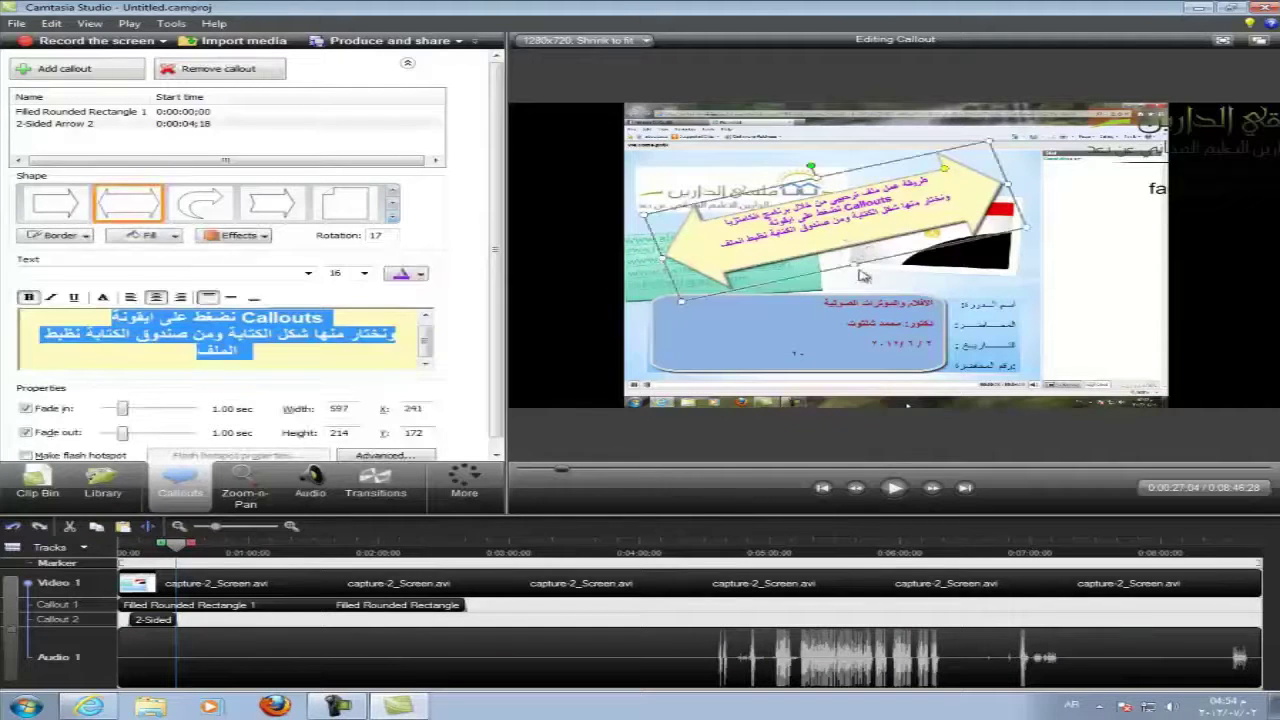
- Enlarge the arrow callout downward, change its text alignment, and nudge it right and down
left_click_drag(862, 273, 873, 297)
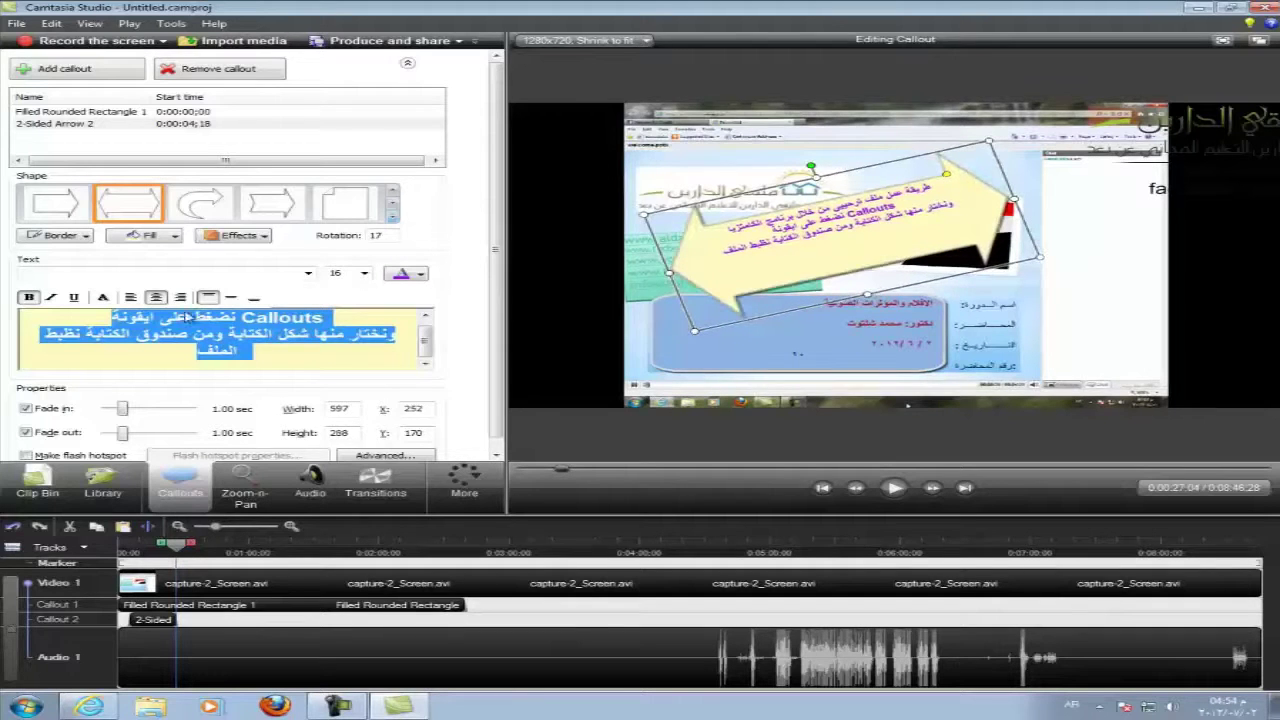
left_click(231, 298)
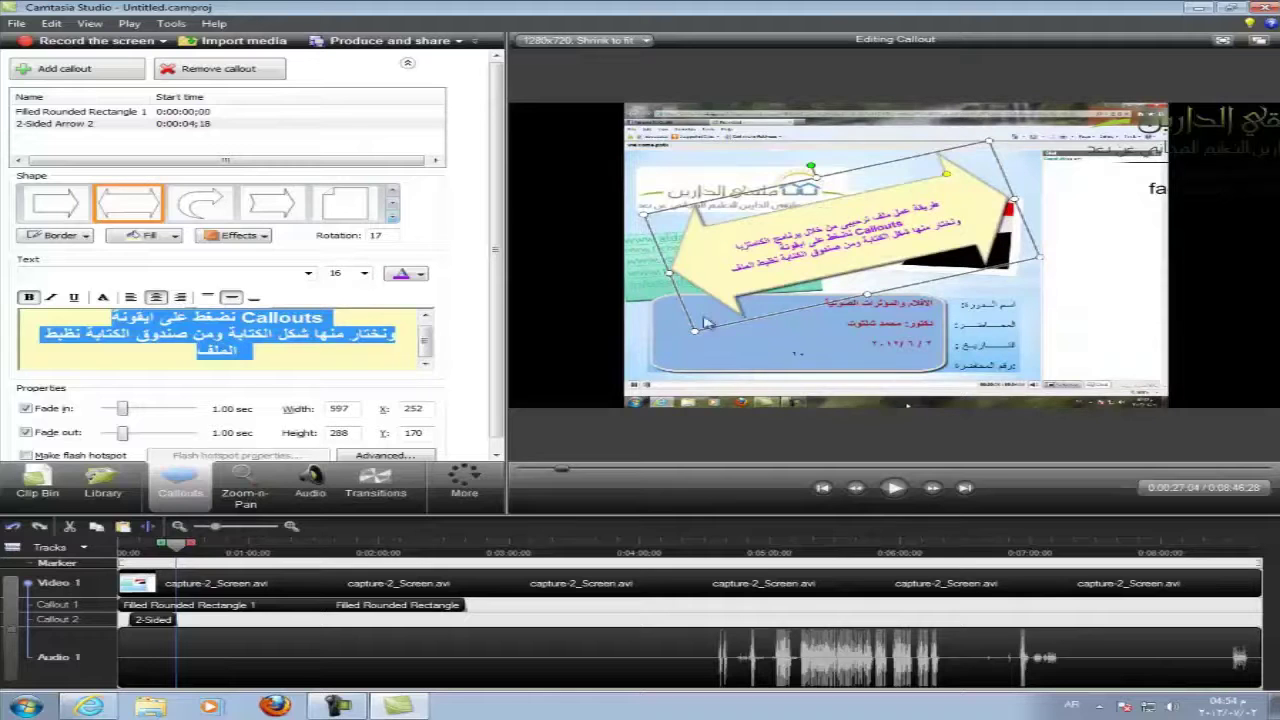
left_click_drag(818, 181, 822, 187)
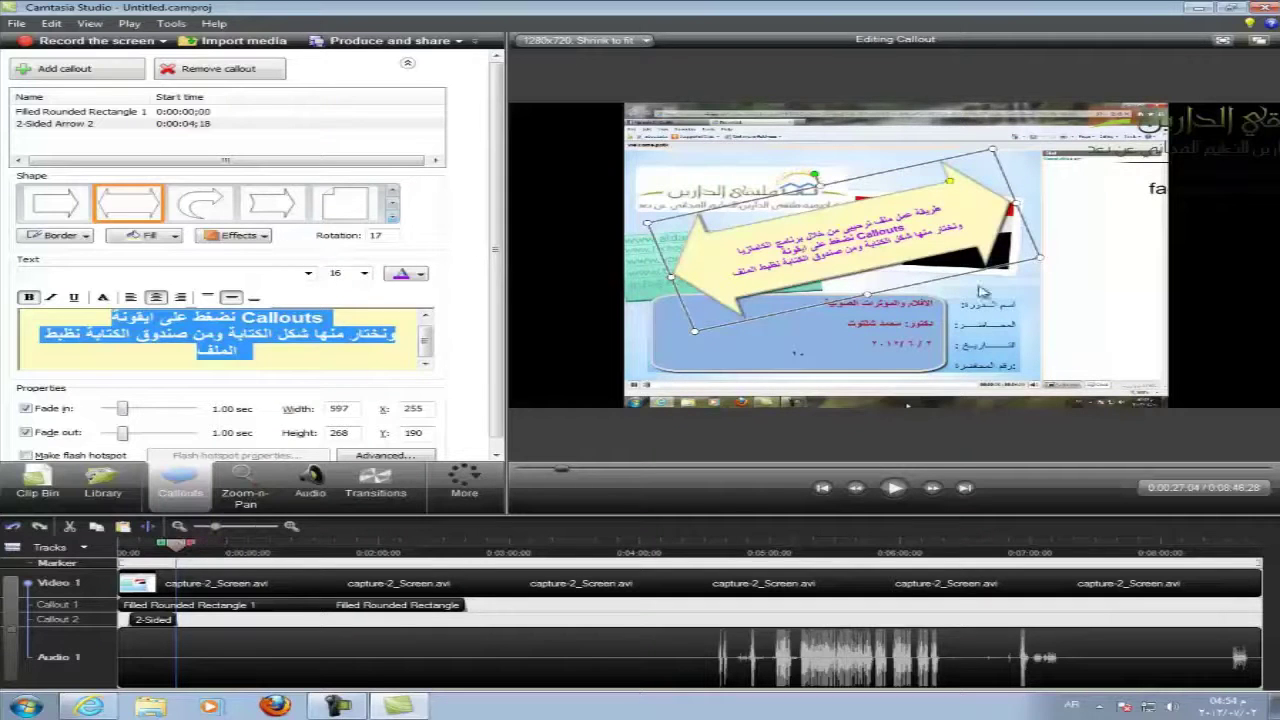
- Shift the rounded-rectangle callout clip so it starts at 0:00:05;18
left_click_drag(178, 552, 122, 546)
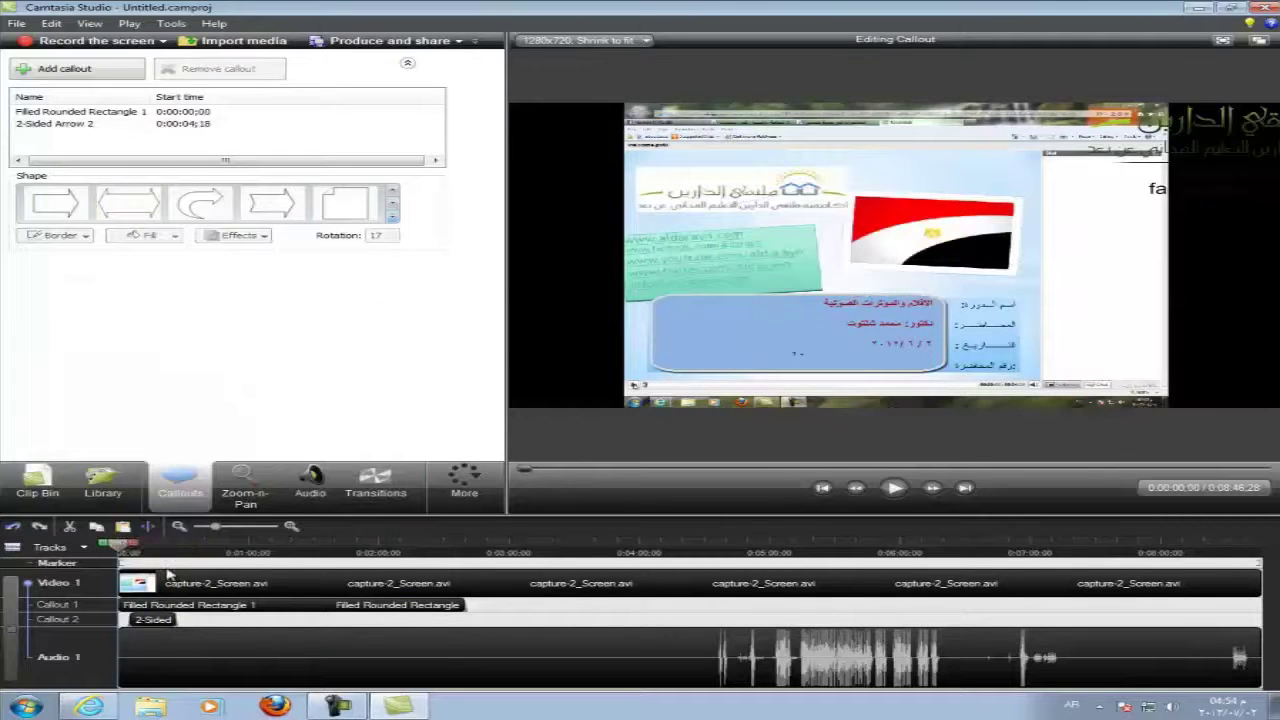
left_click(216, 606)
left_click_drag(216, 611, 228, 611)
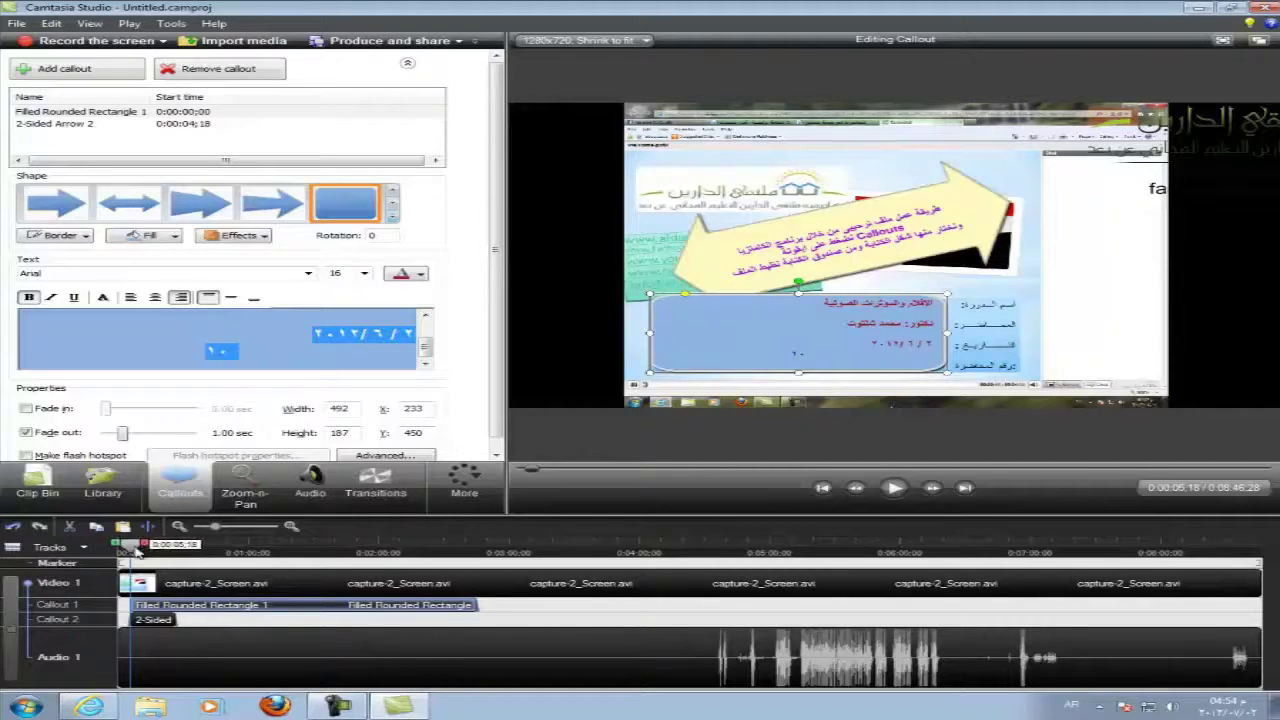
- Scrub the timeline to check callout timing and reselect the rounded-rectangle callout
left_click(145, 550)
left_click_drag(145, 550, 115, 550)
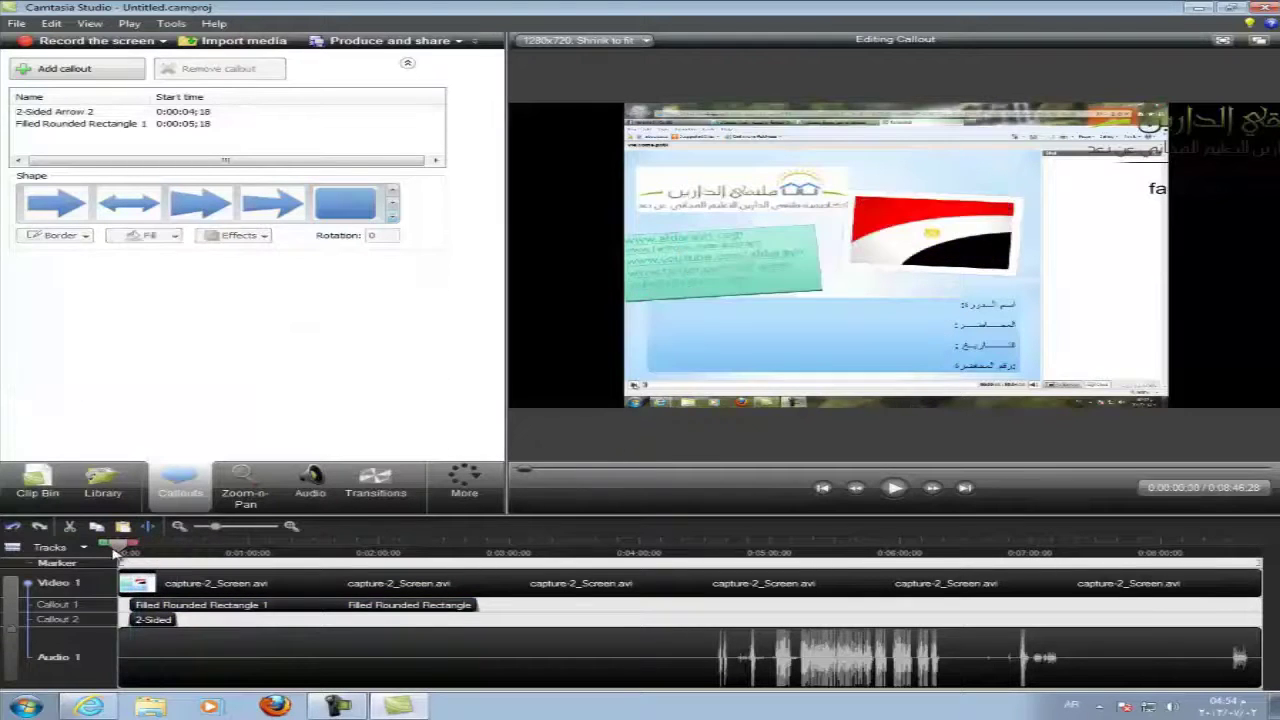
left_click(185, 606)
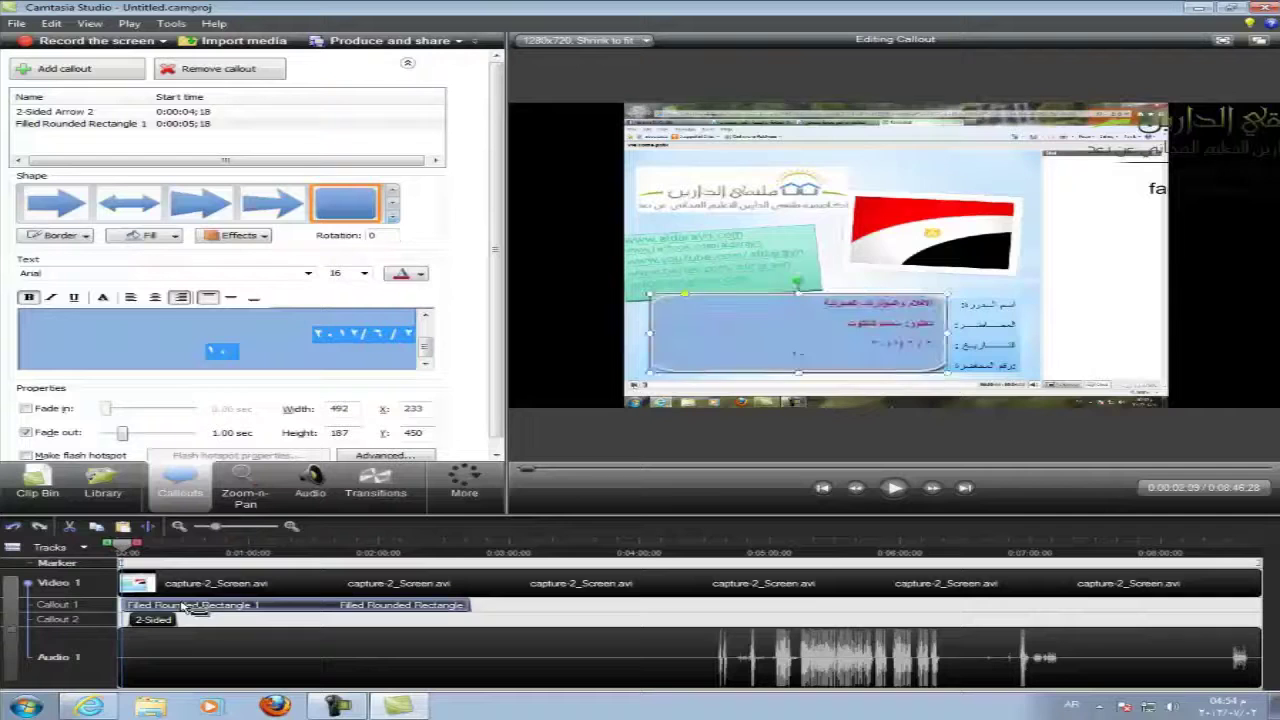
- Move the playhead to about 0:02:41;01 and expand the full callout shape gallery
left_click(120, 548)
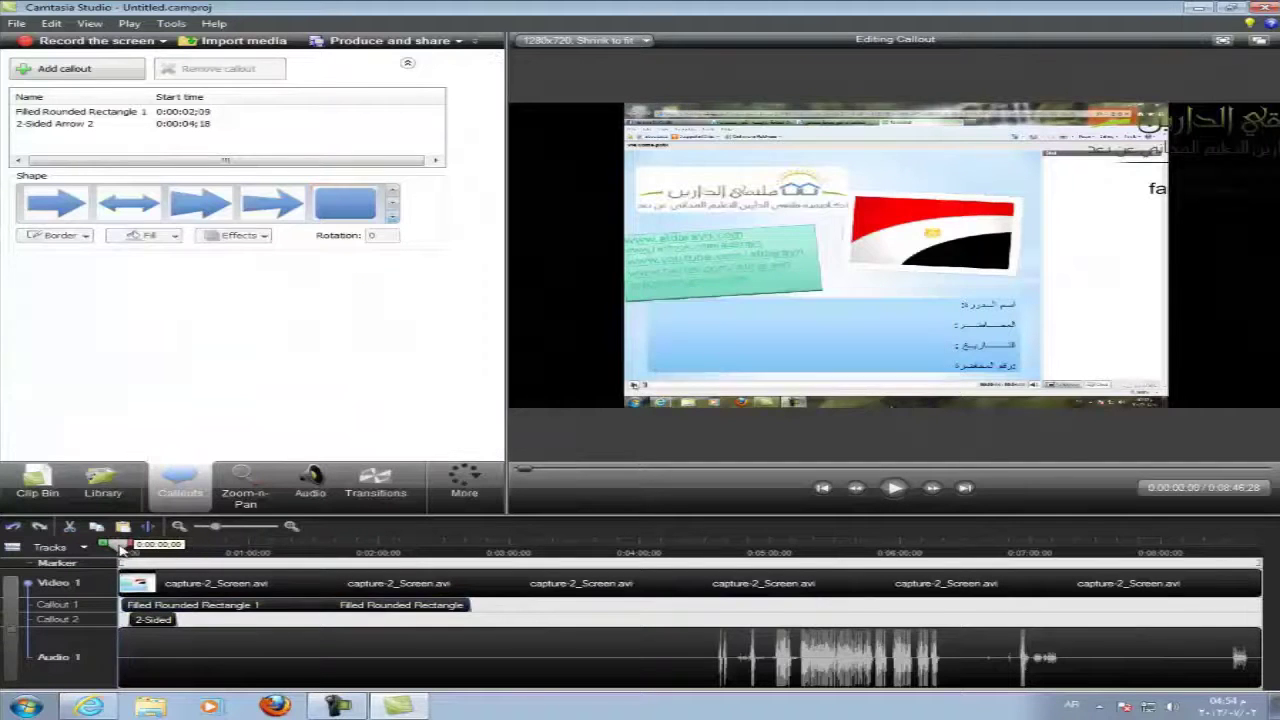
left_click_drag(120, 548, 477, 604)
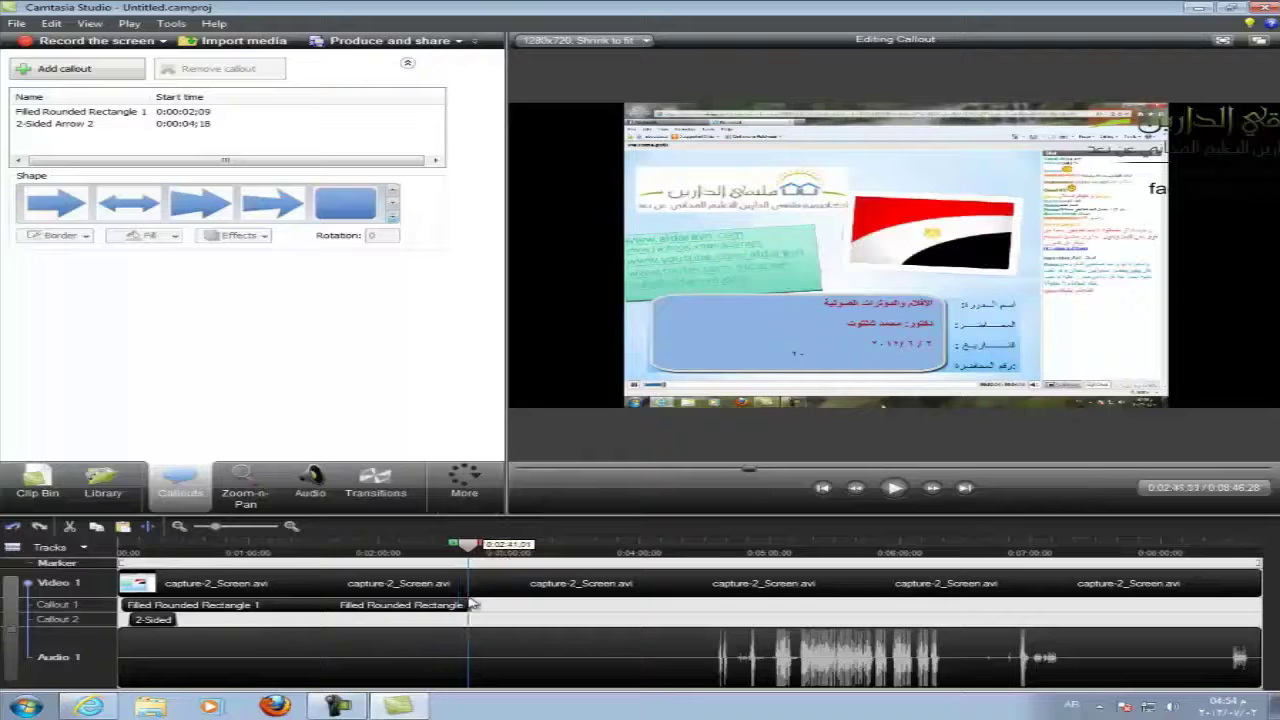
left_click(395, 220)
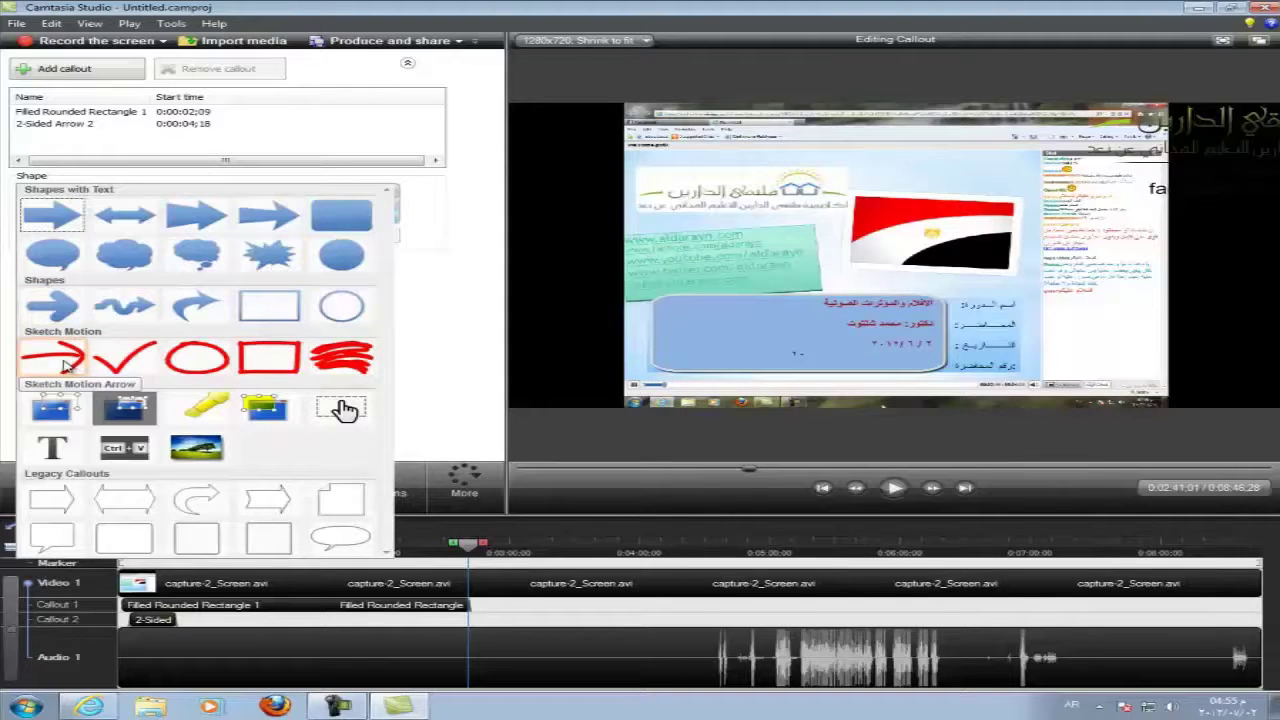
- Add a Legacy Indented Arrow callout over the flag and rotate it to 180 to point left
left_click(255, 508)
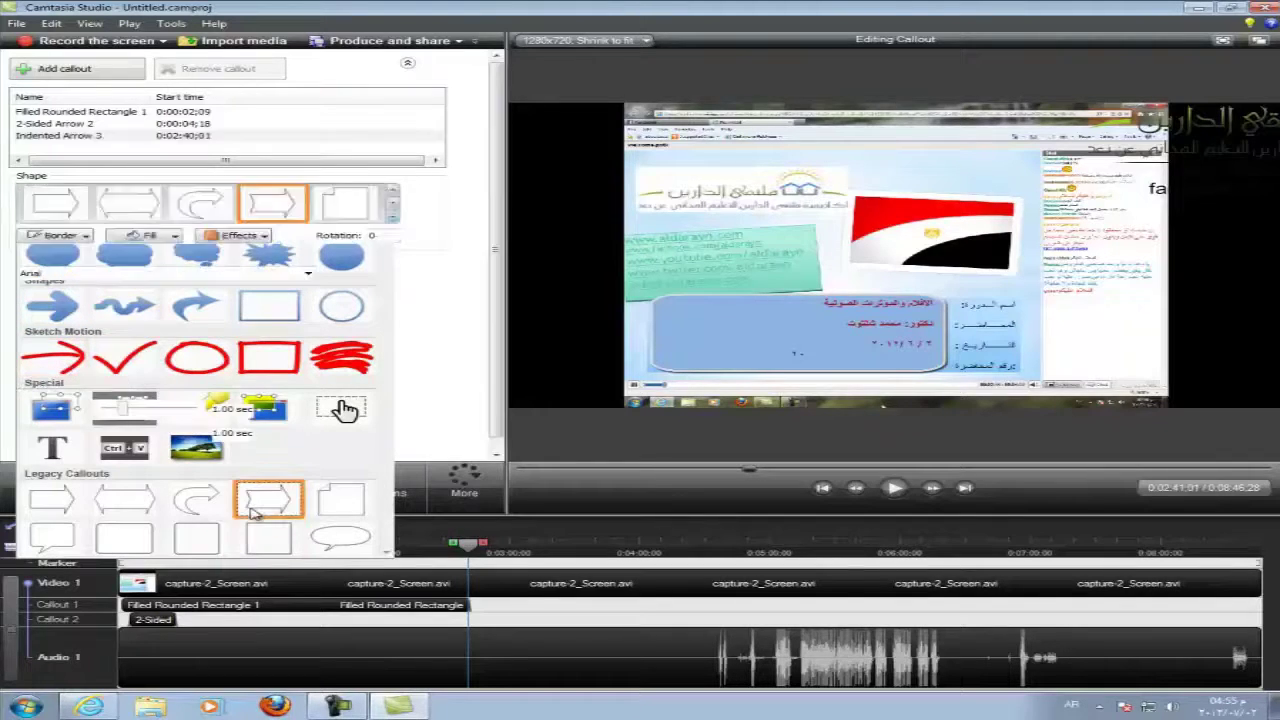
left_click_drag(757, 331, 855, 209)
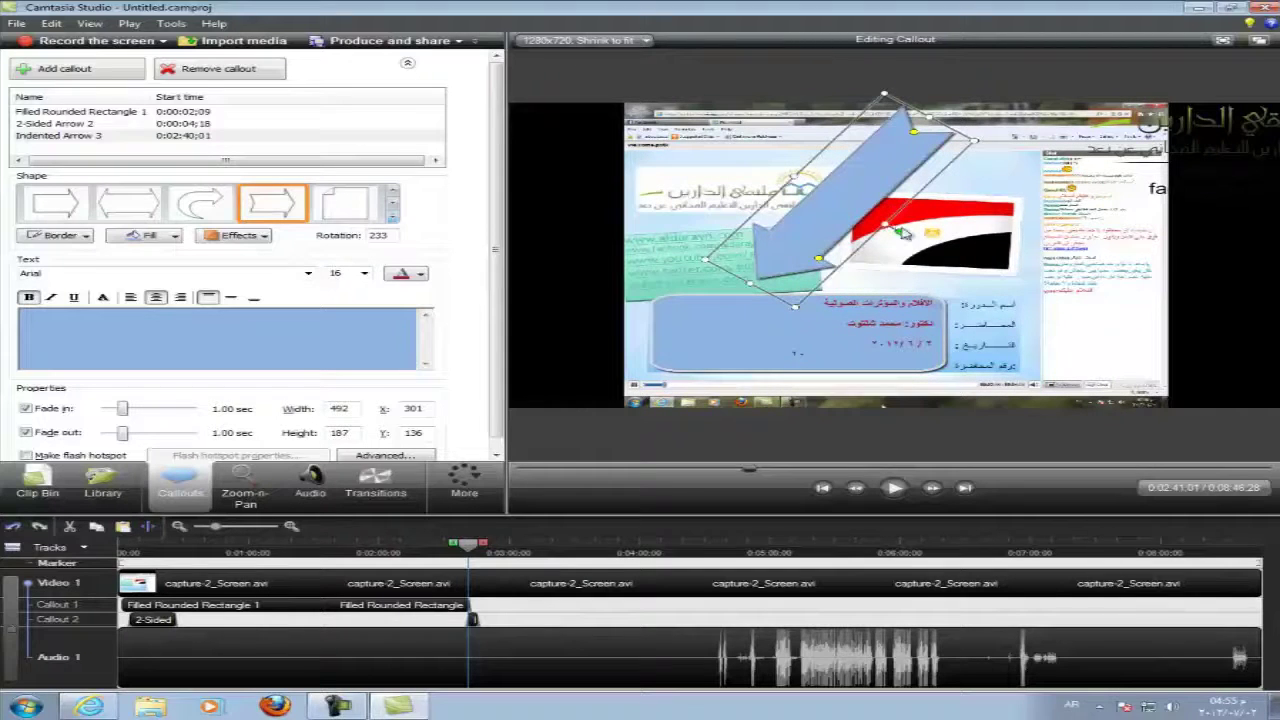
left_click_drag(898, 230, 839, 252)
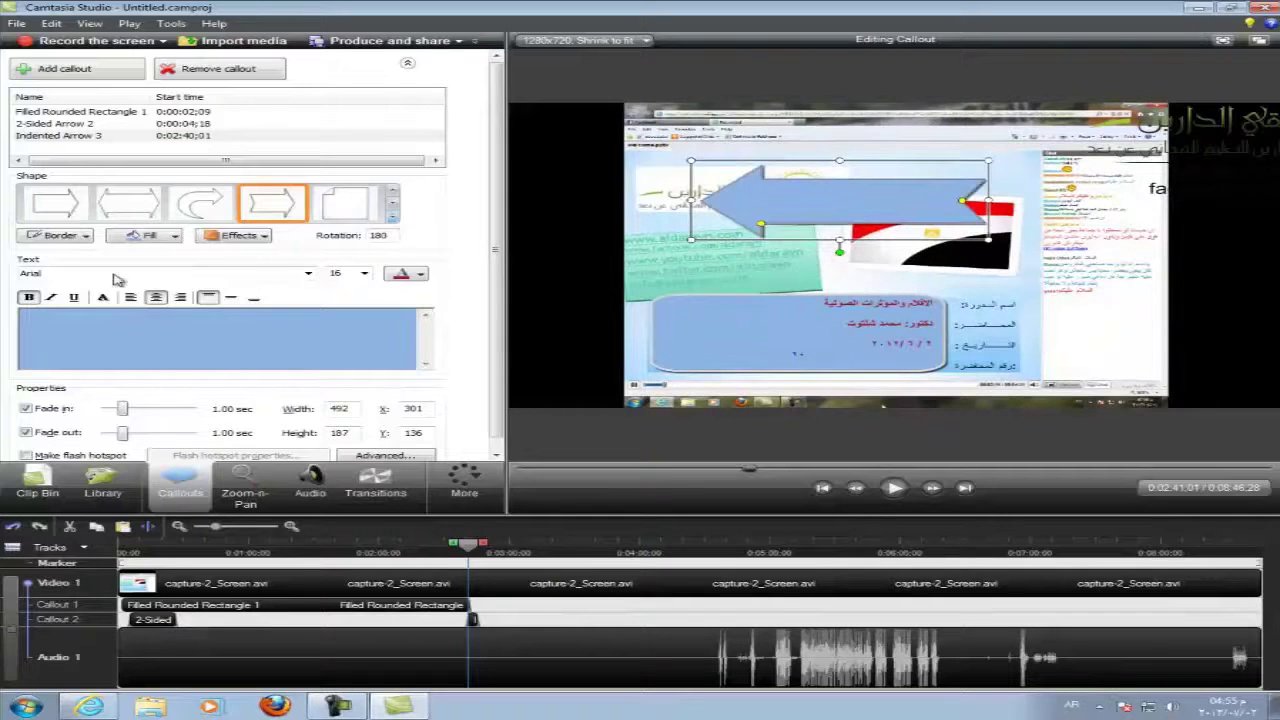
left_click(157, 322)
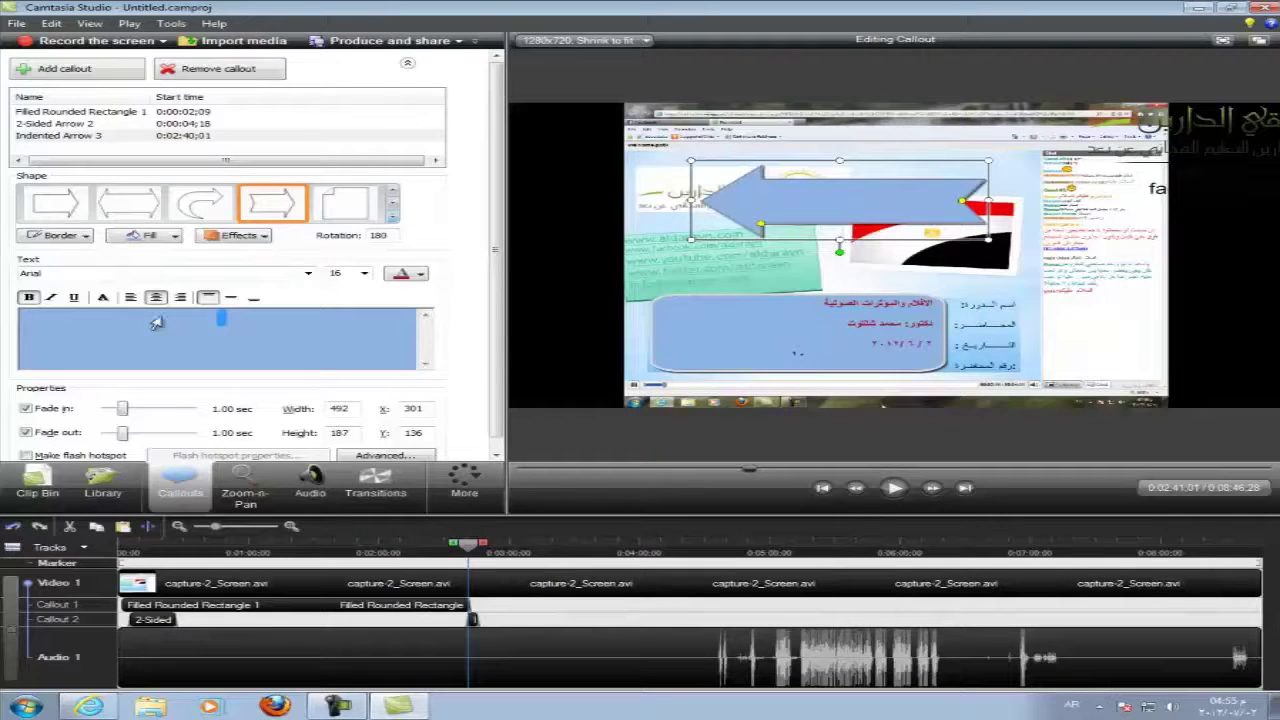
- Fill the indented arrow light yellow and type the Arabic instruction about dragging to the lecture's end
left_click(172, 237)
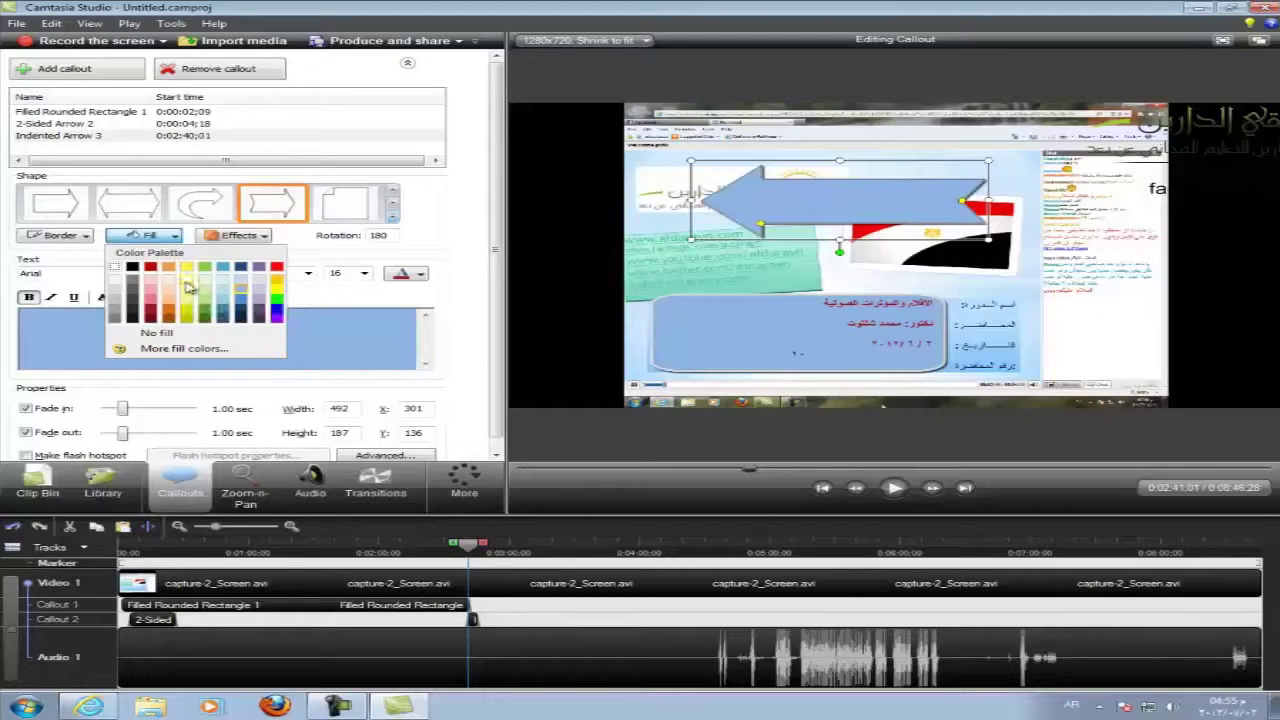
left_click(186, 284)
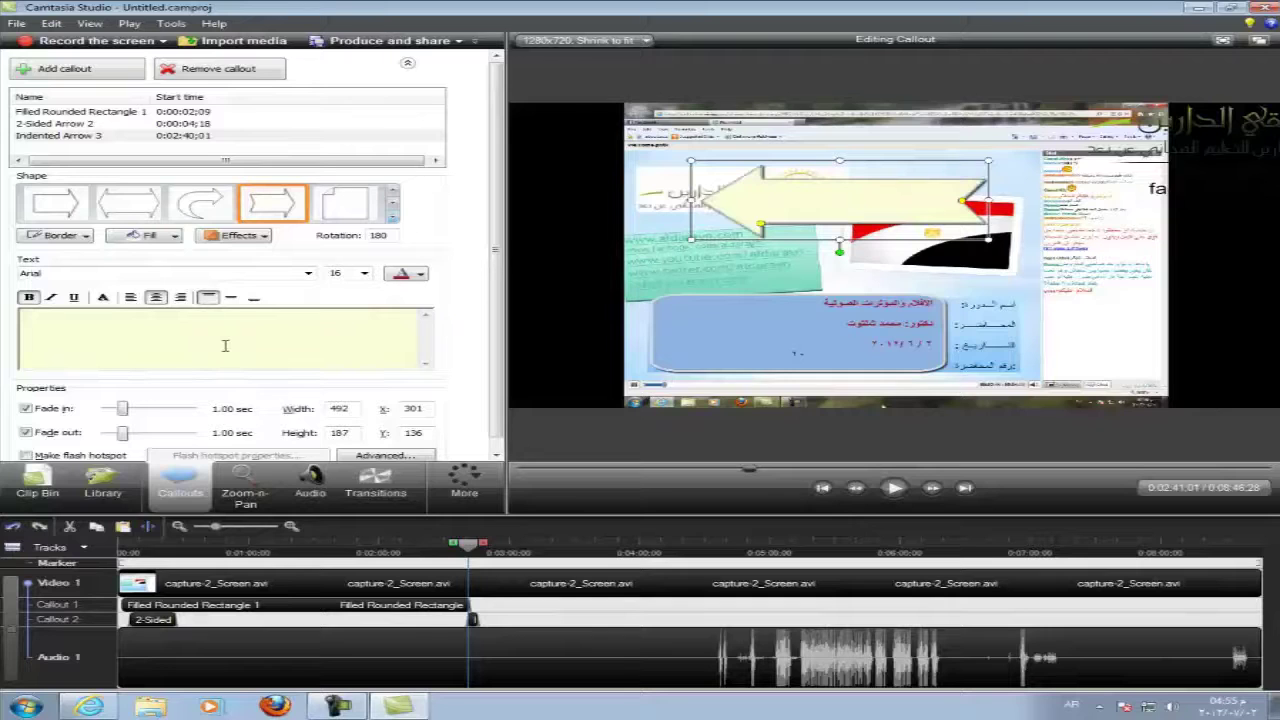
type("موشر الصوت")
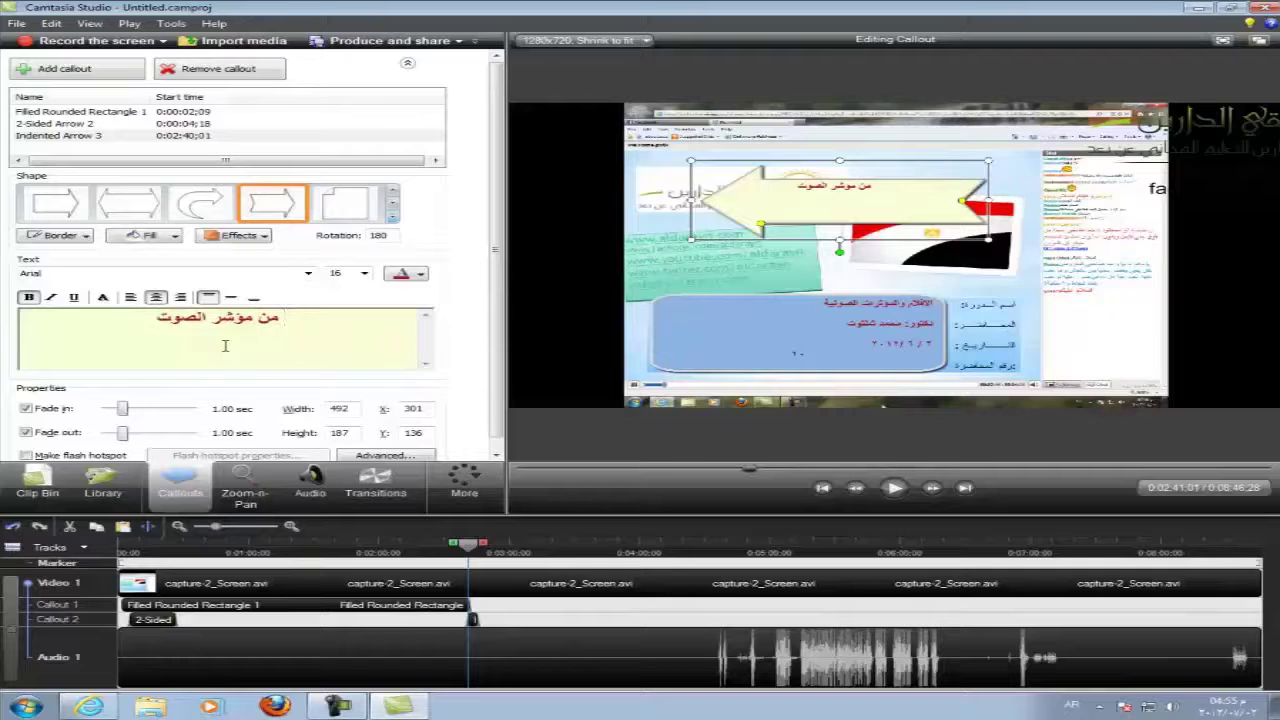
type(" يو")
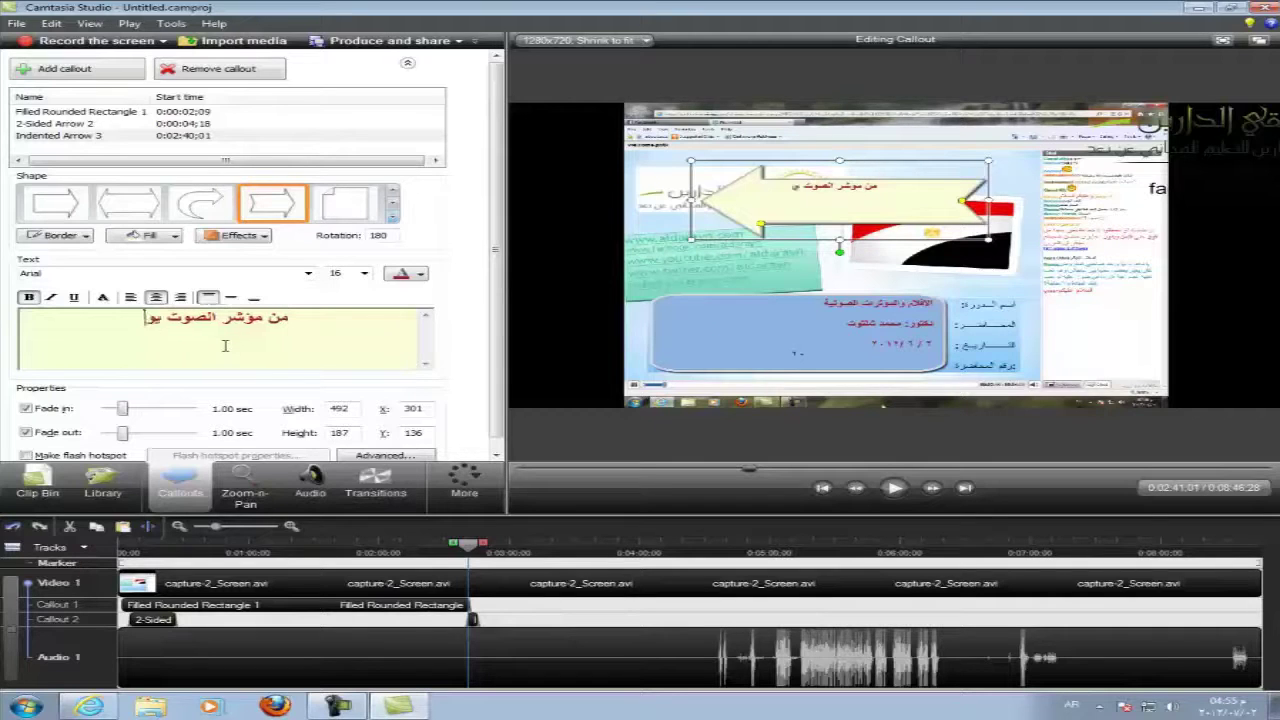
type("جد شريط")
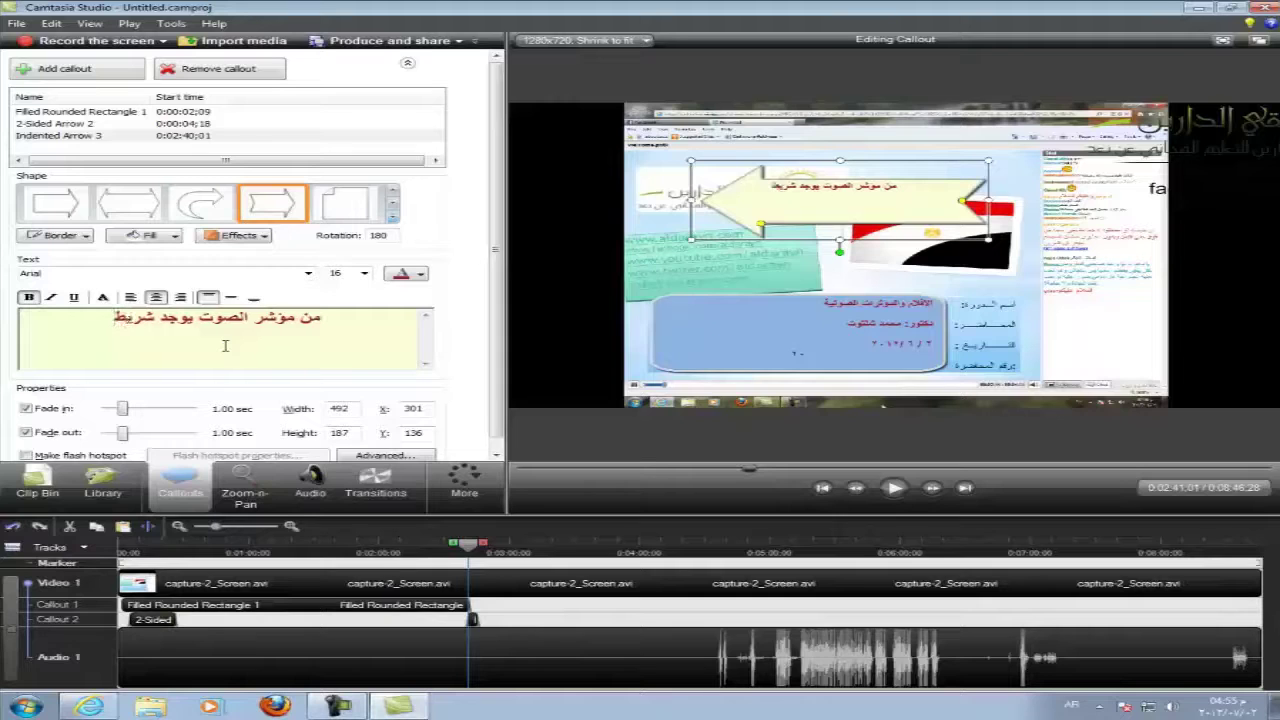
type(" ا")
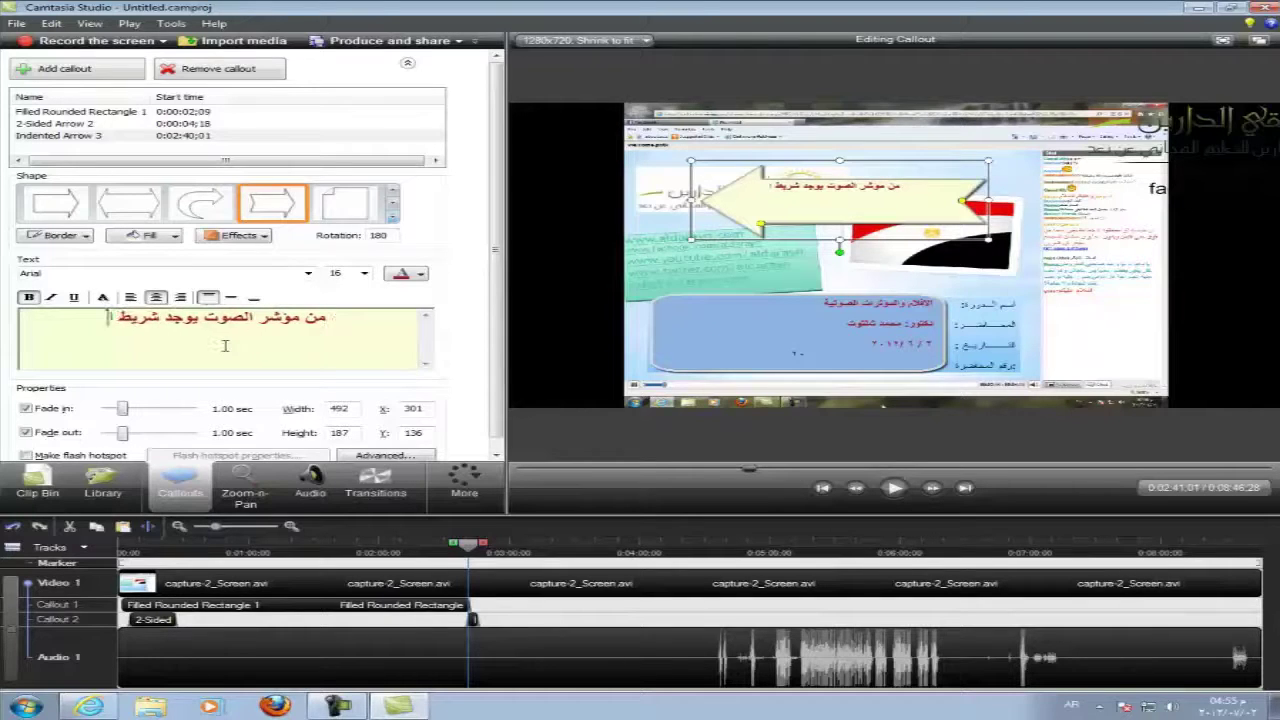
type("لملف")
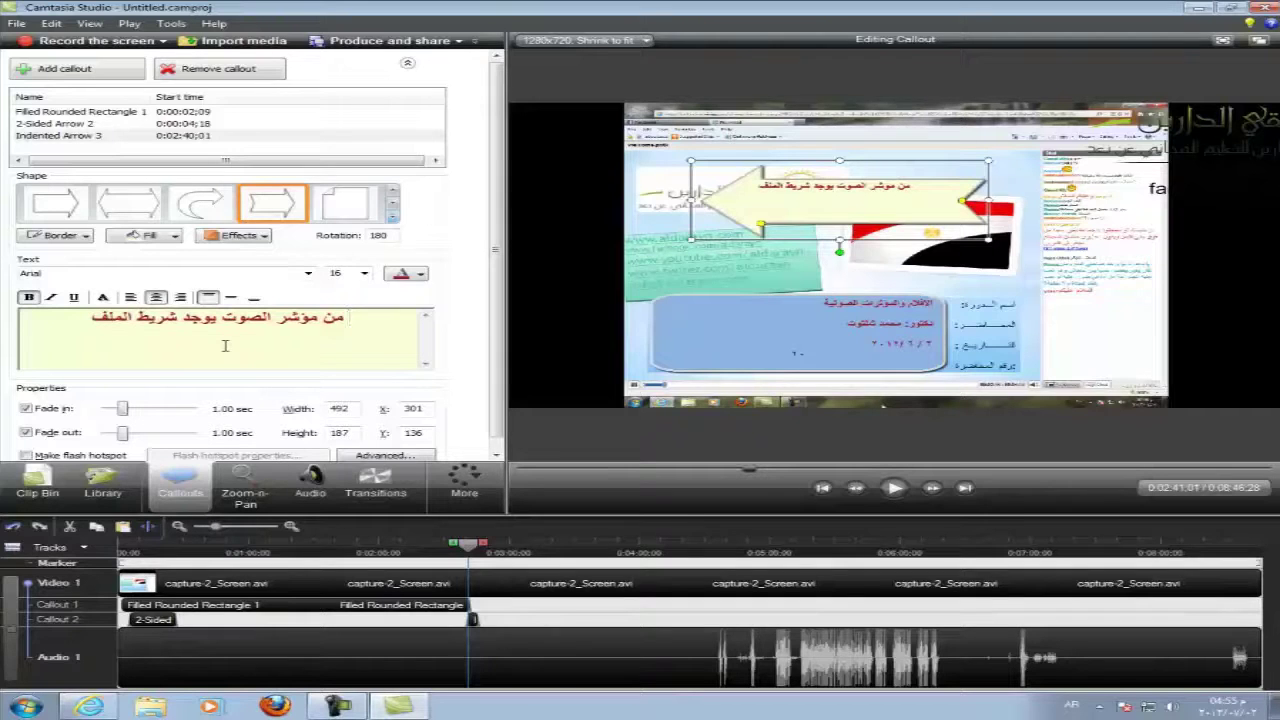
type(" تسب")
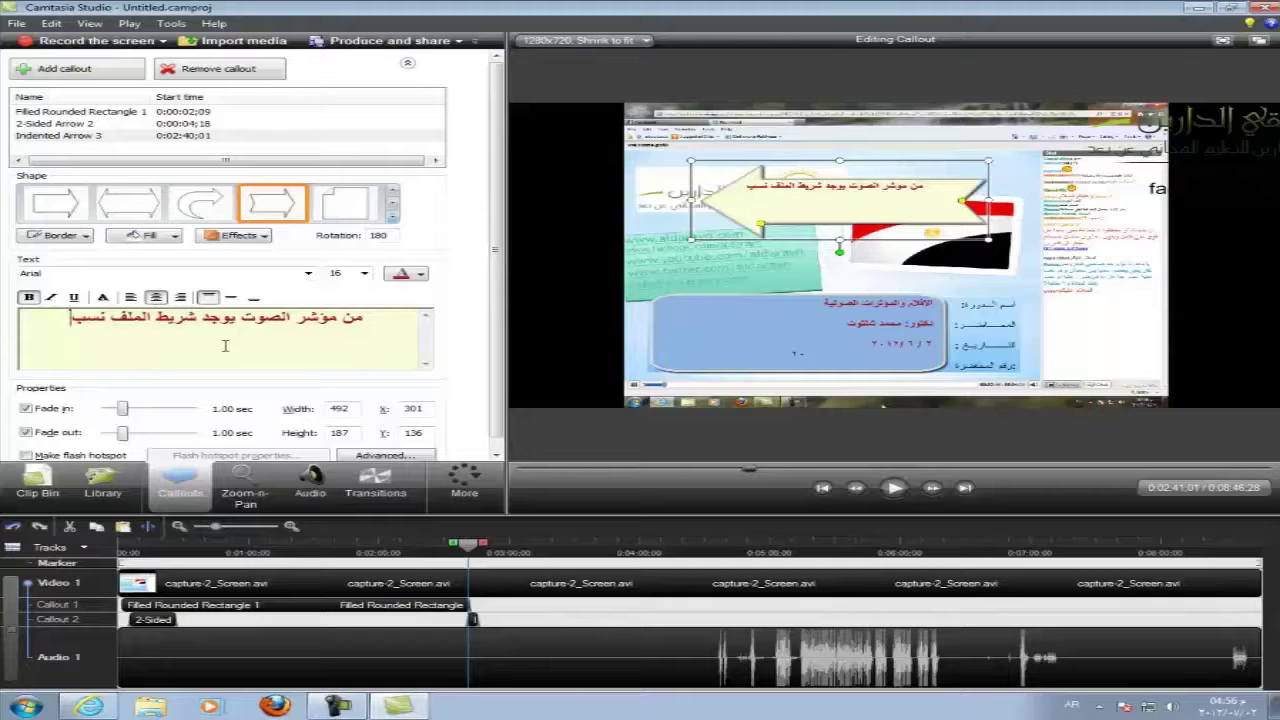
key("BackSpace")
type("حب")
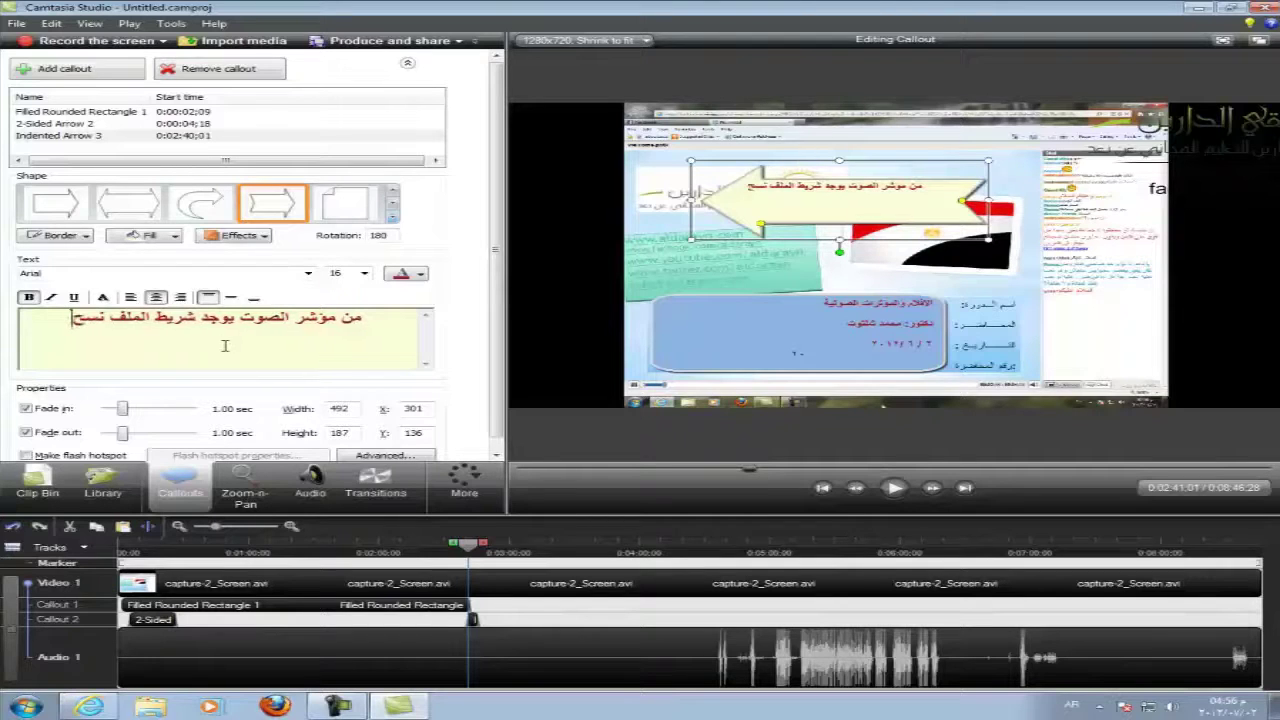
type("ه بالما")
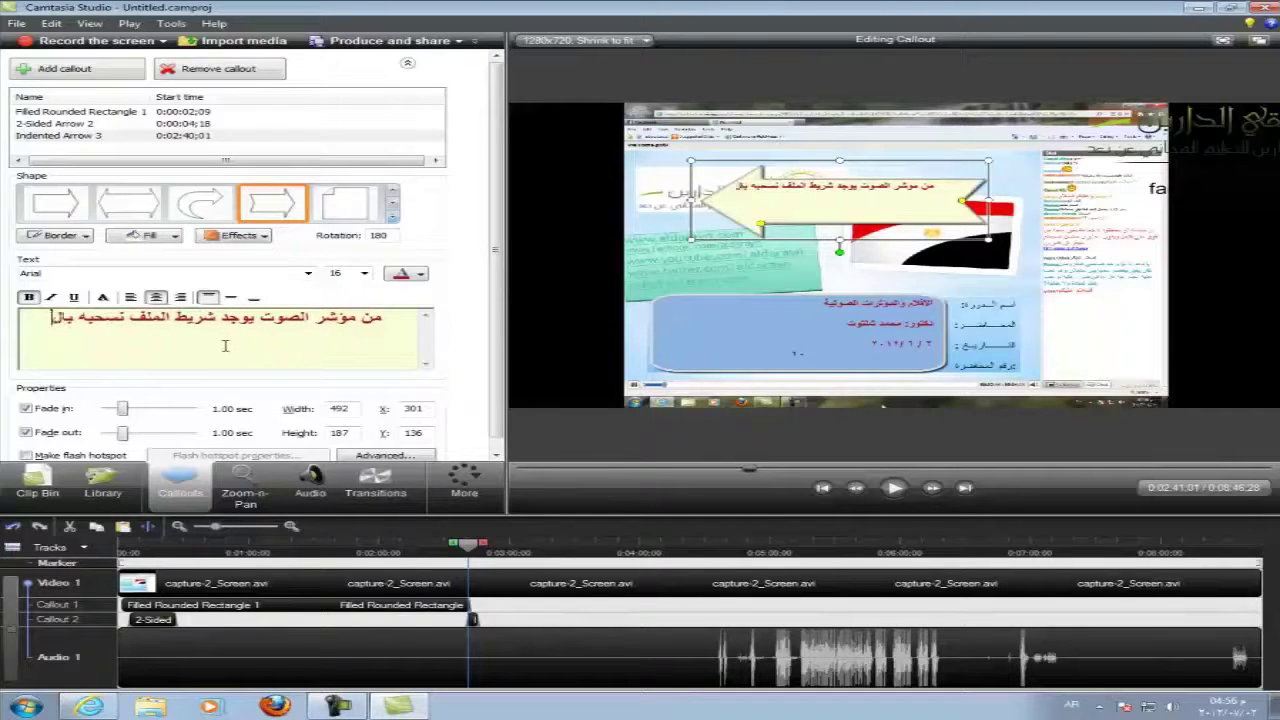
type("وس")
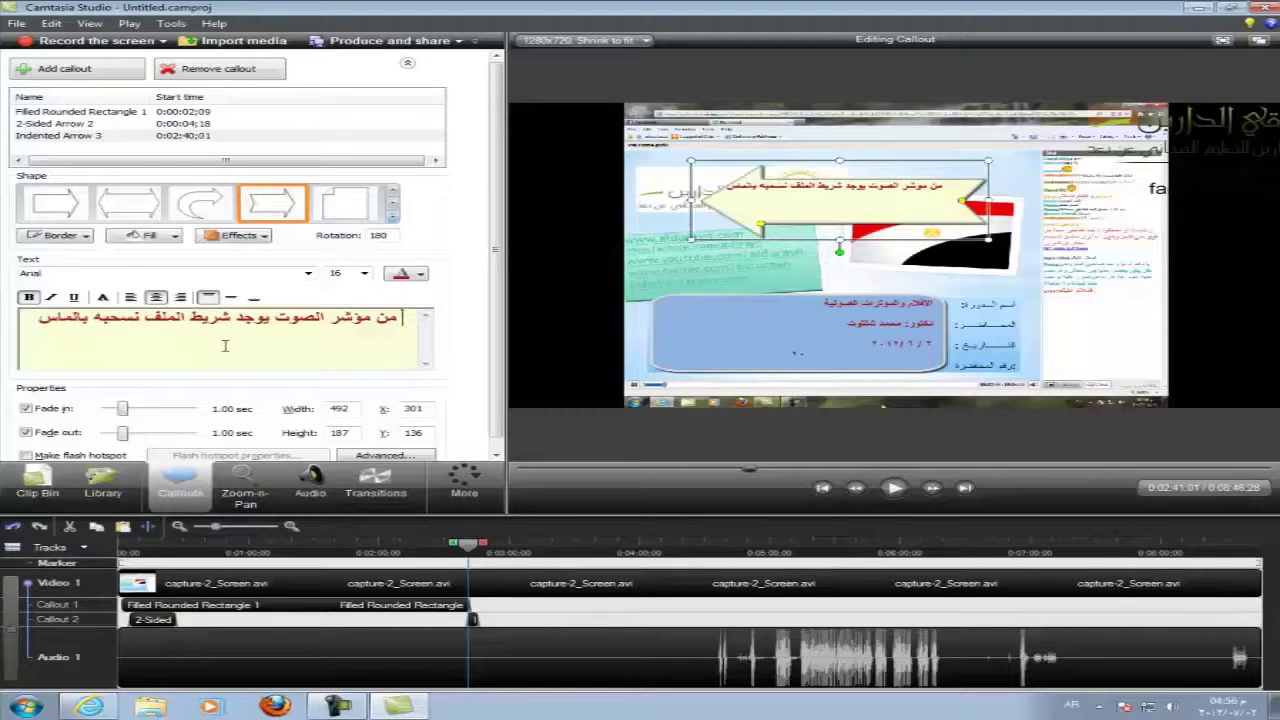
type(" الى نها")
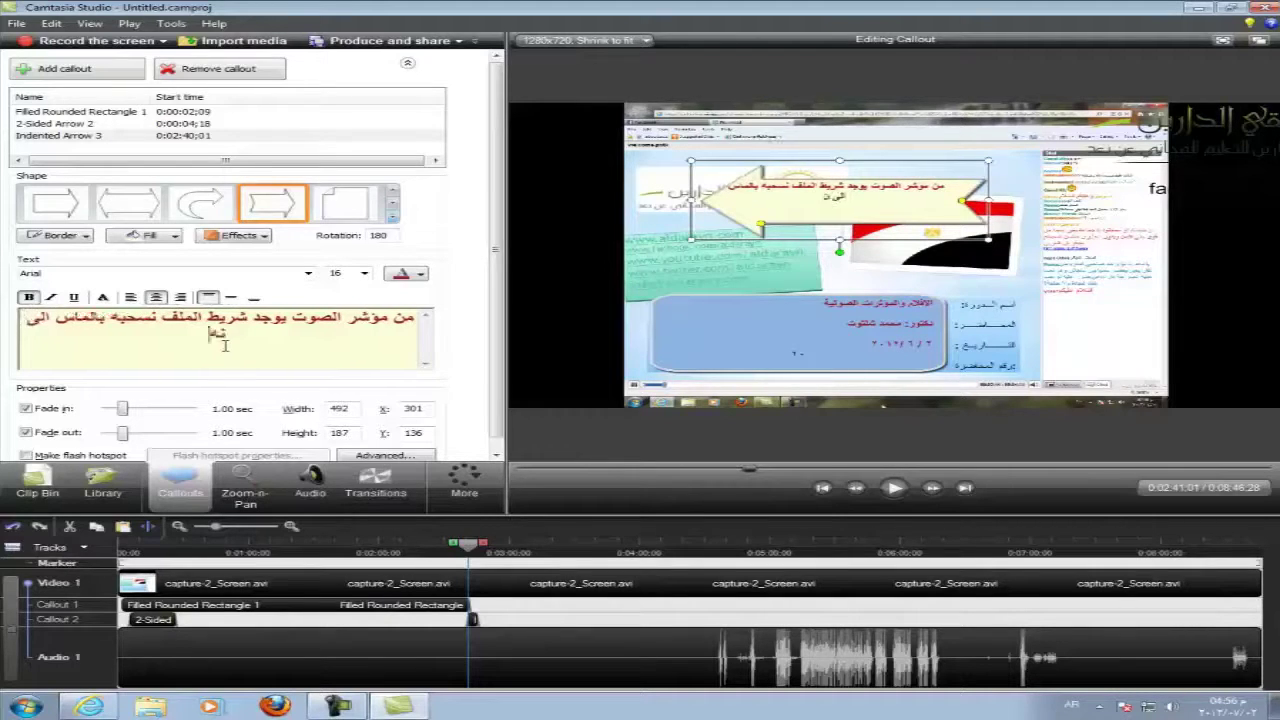
type("ية ال")
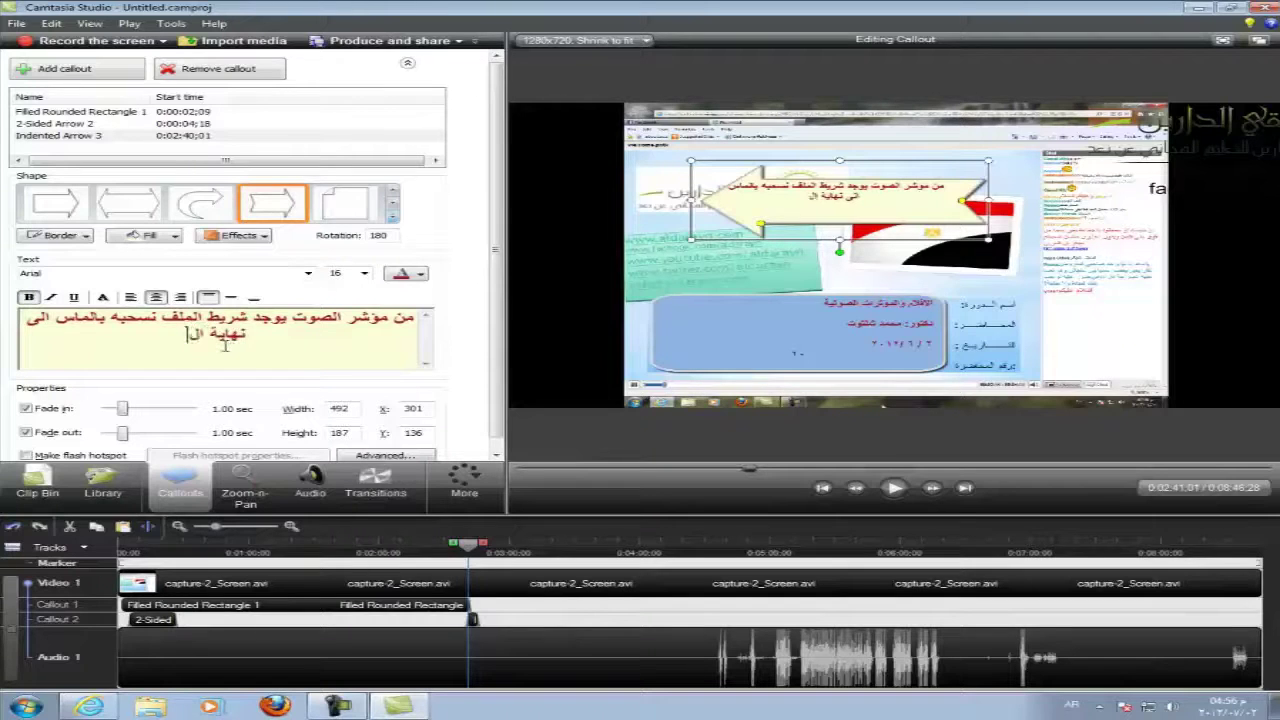
type("محاضرة")
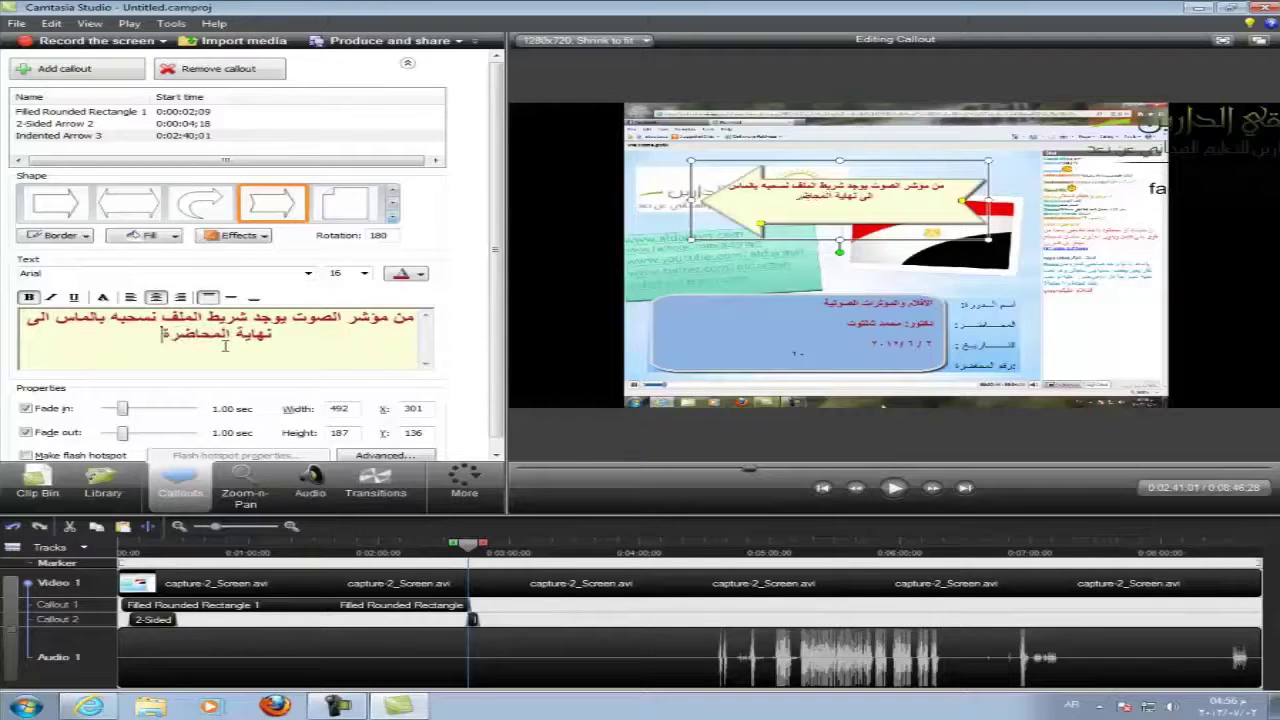
key("ctrl+a")
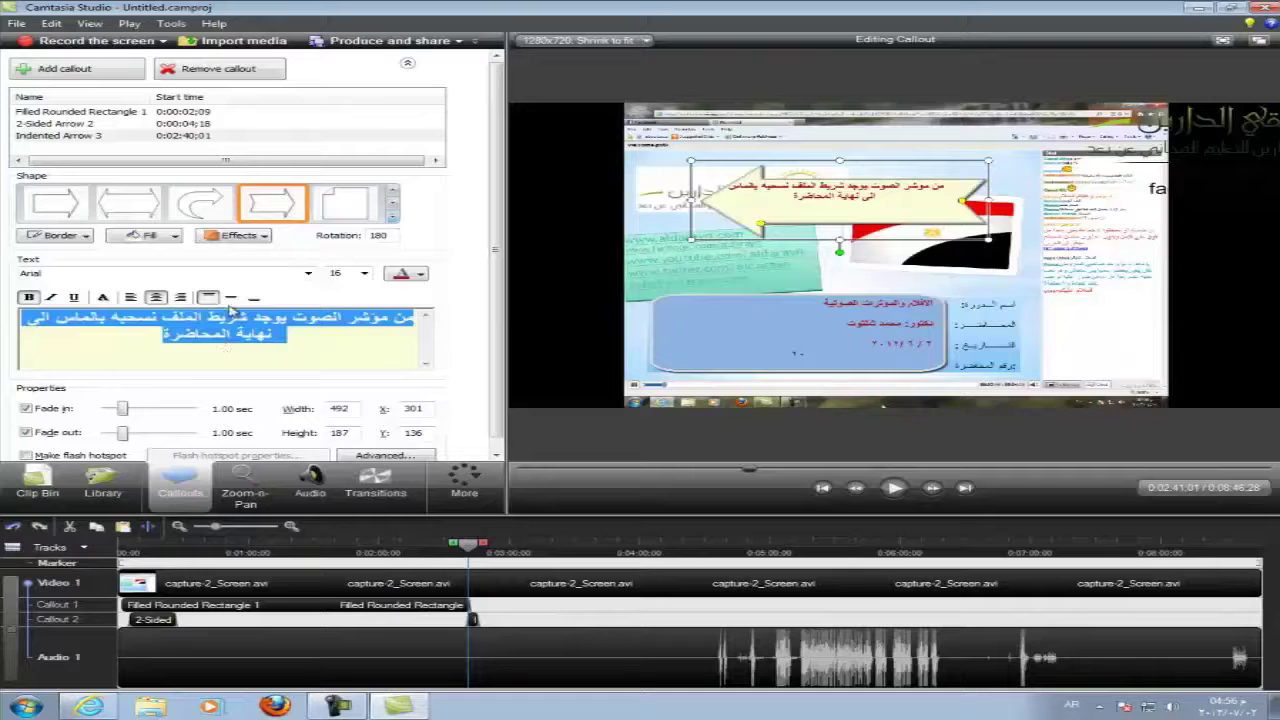
- Centre the arrow's text vertically, set font size 20, and widen the arrowhead
left_click(231, 298)
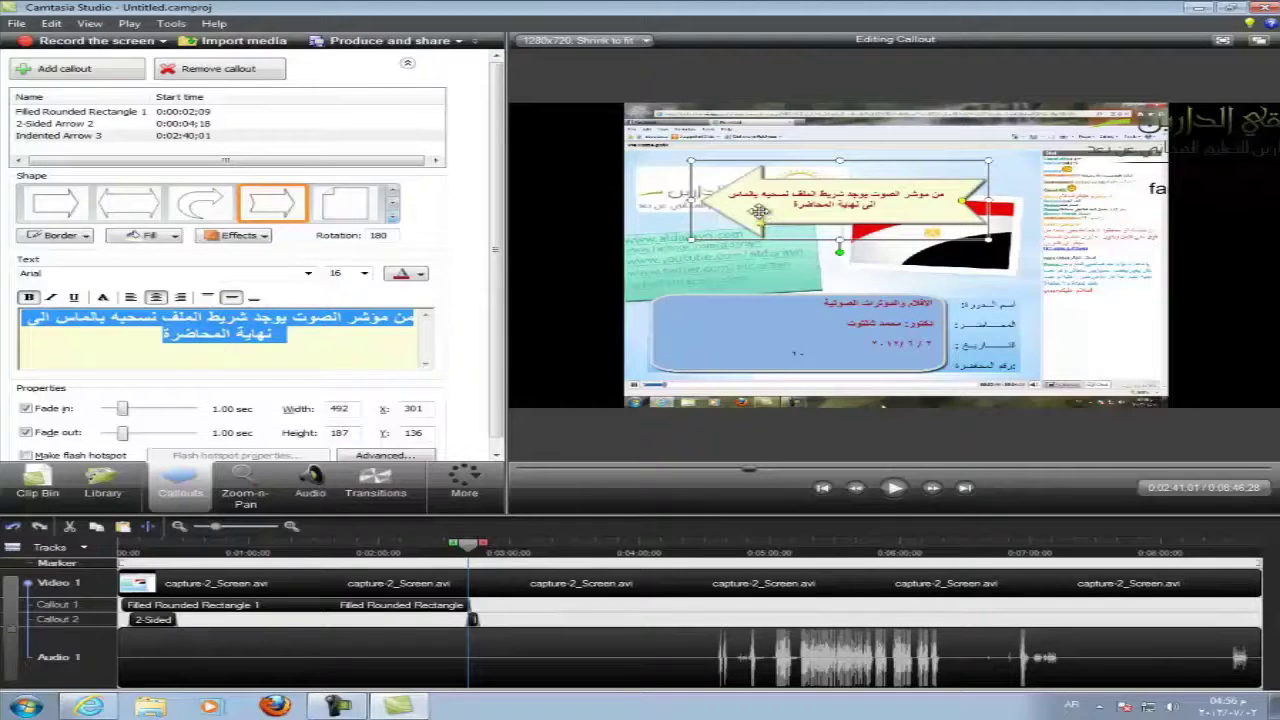
left_click(364, 273)
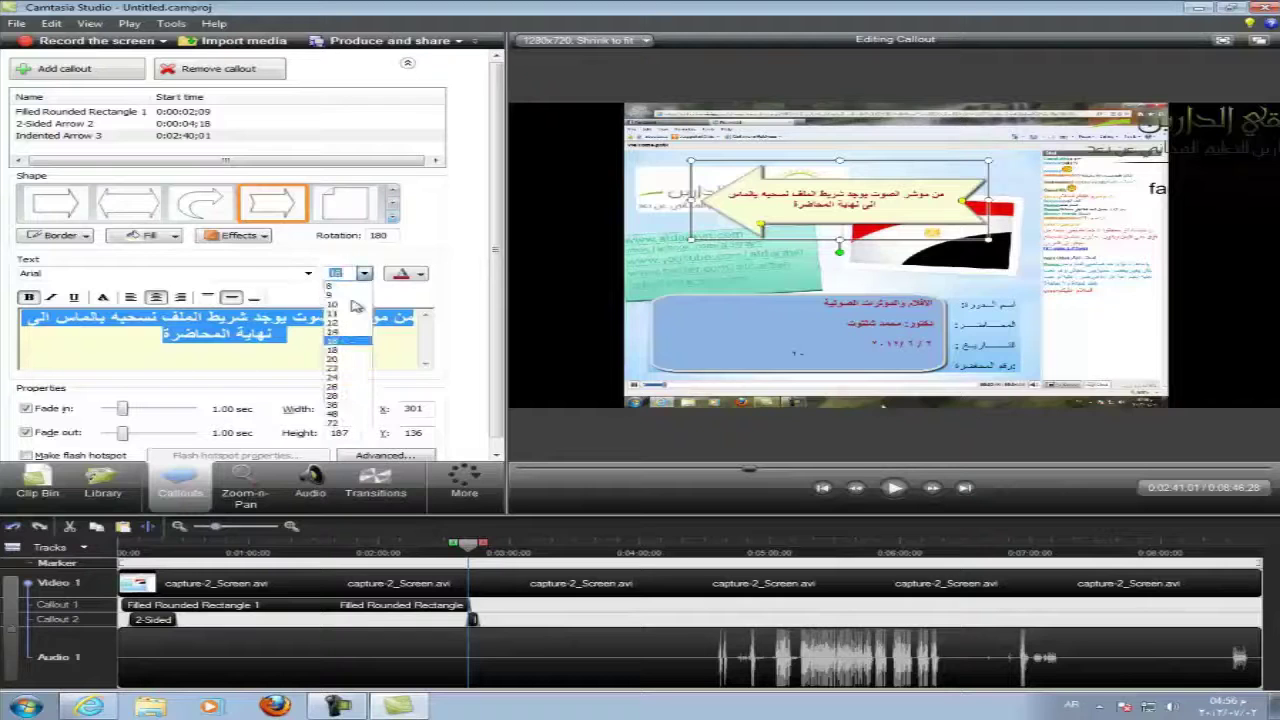
left_click(353, 359)
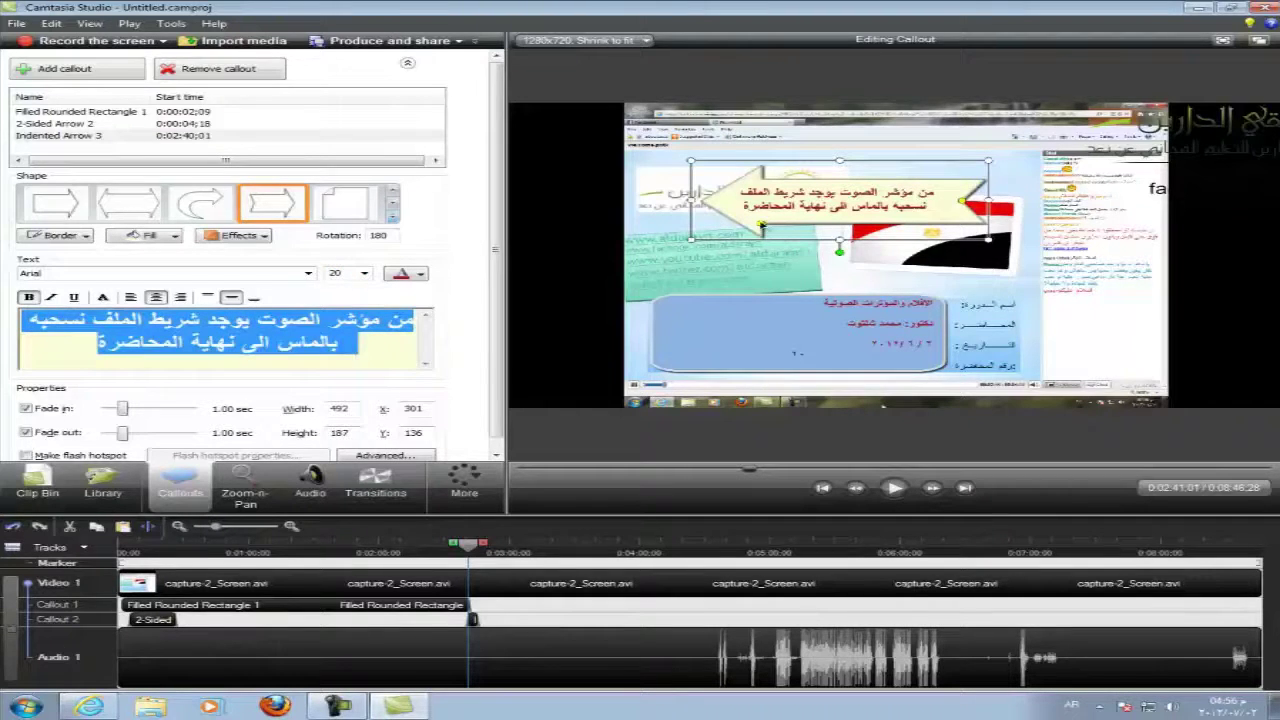
mouse_move(763, 229)
left_mouse_down()
mouse_move(773, 233)
mouse_move(745, 231)
left_mouse_up()
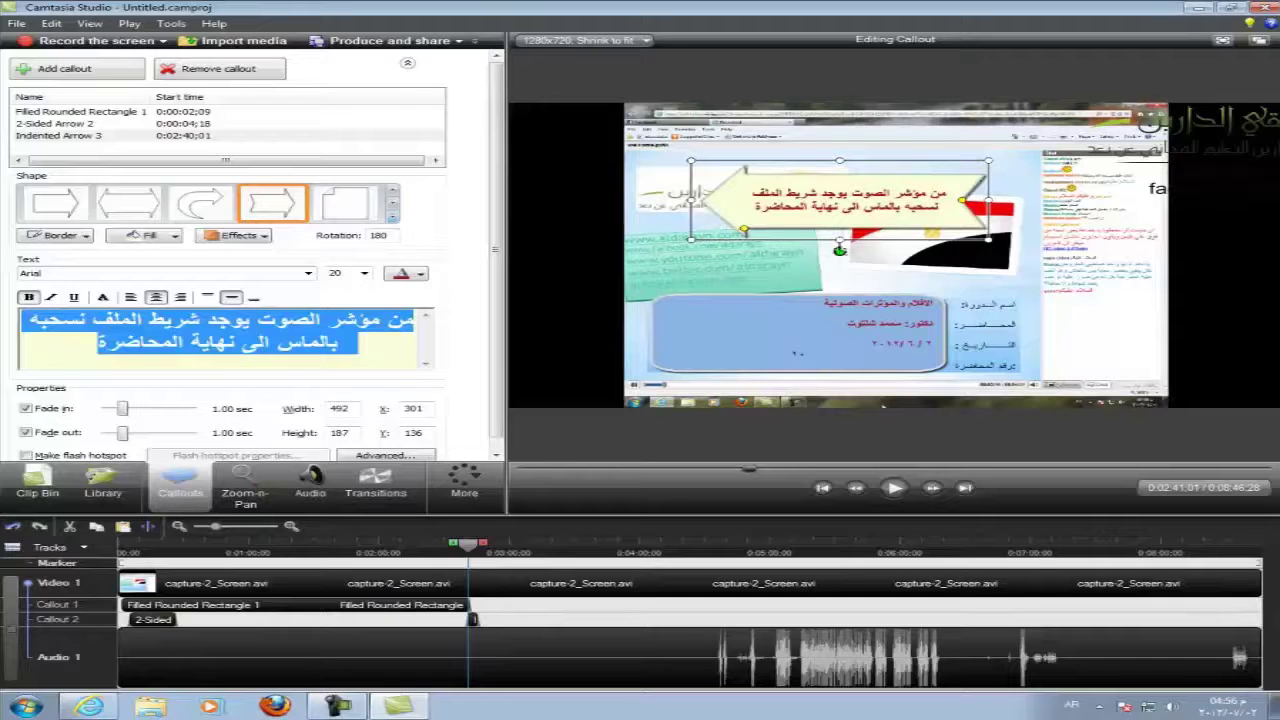
- Rotate the arrow callout to 223°, extend its clip to about 0:03:11, and return to about 2:53
left_click_drag(843, 251, 889, 237)
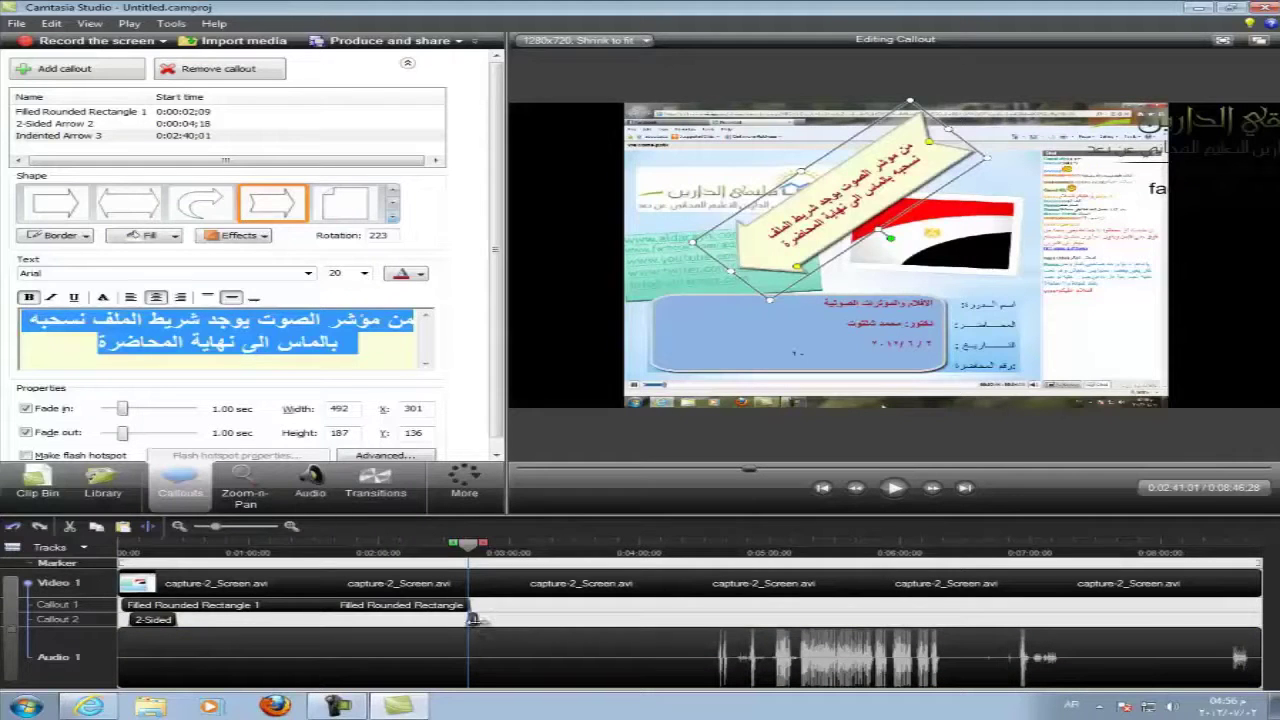
left_click_drag(472, 620, 537, 620)
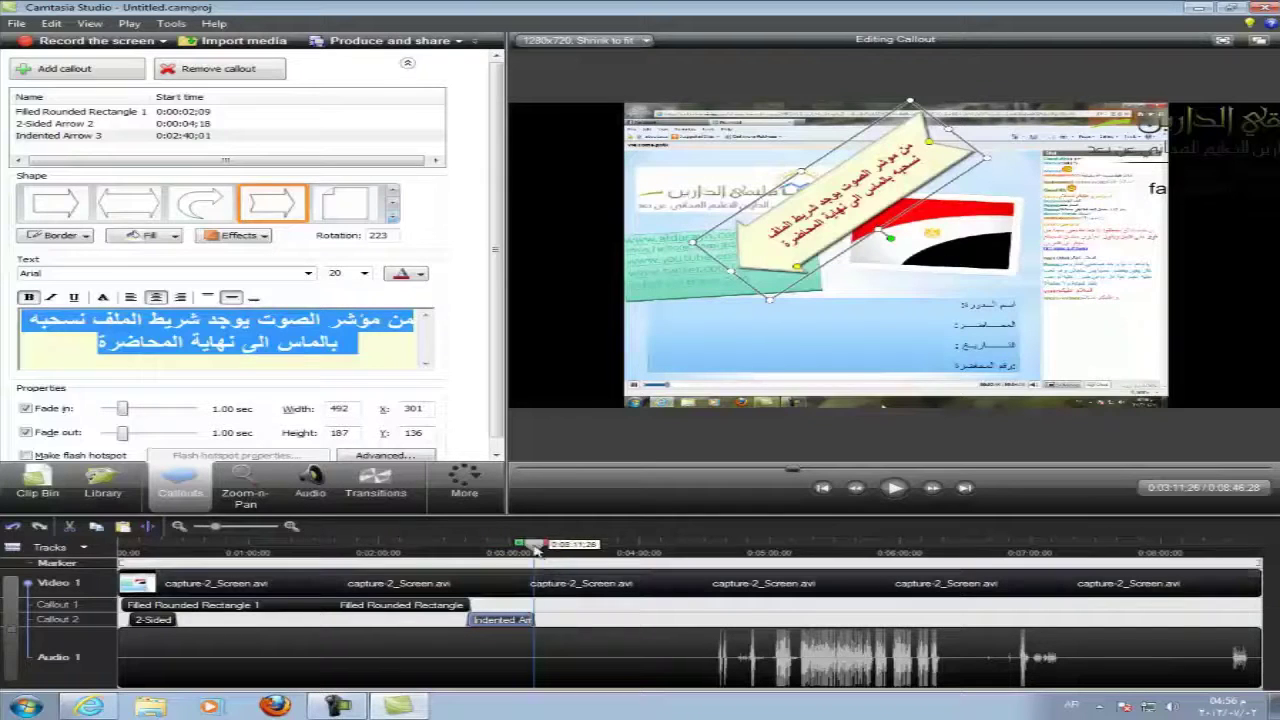
left_click_drag(536, 545, 468, 598)
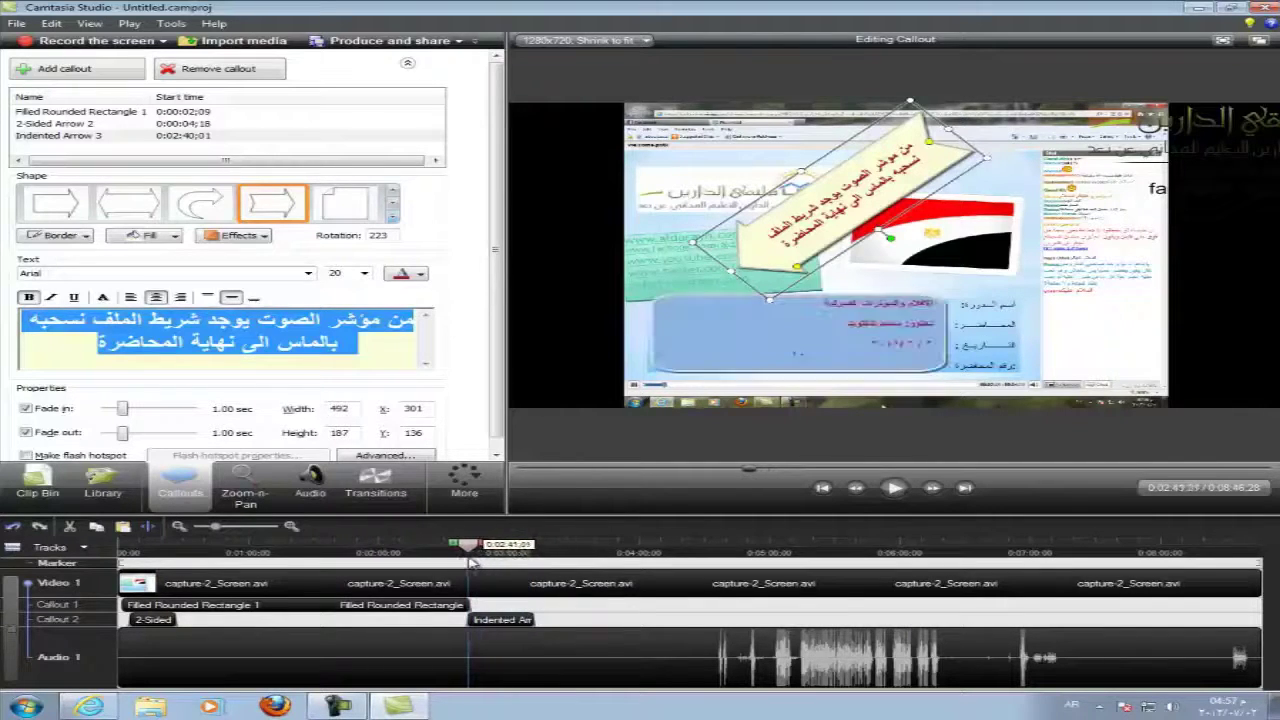
- Dismiss the Indented Arrow clip menu and move the playhead to about 0:04:39
right_click(484, 622)
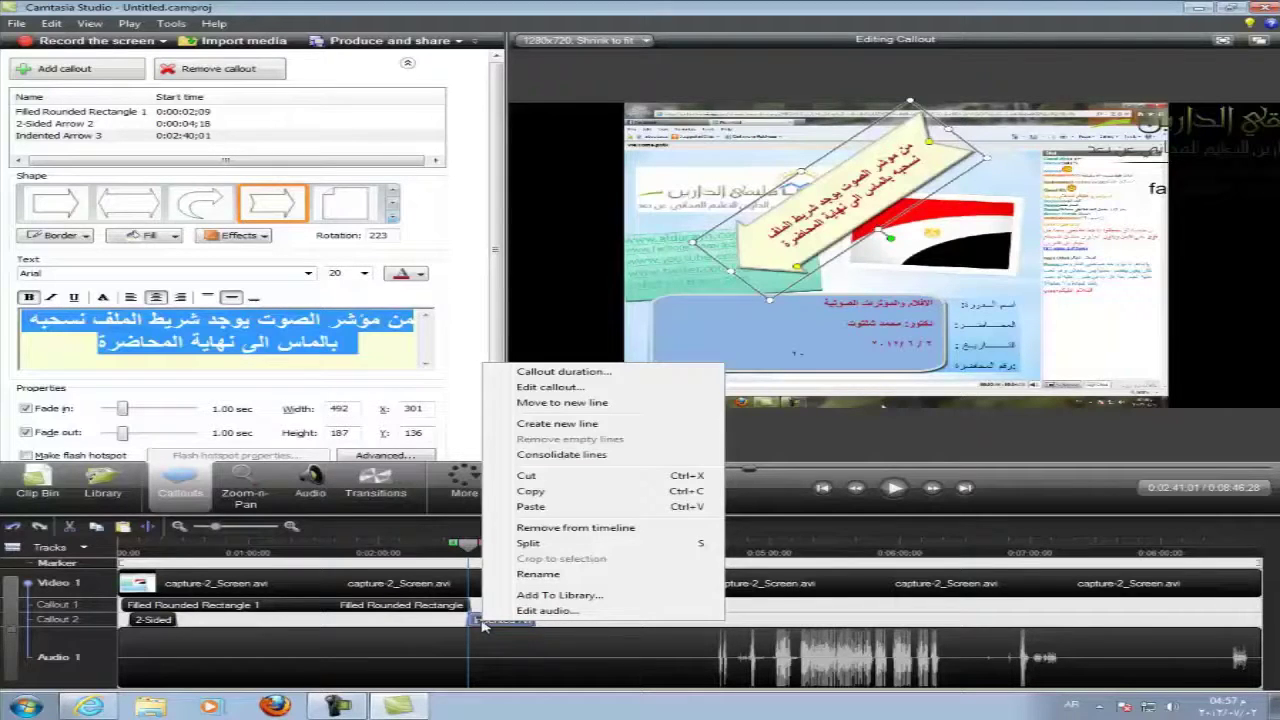
key("Escape")
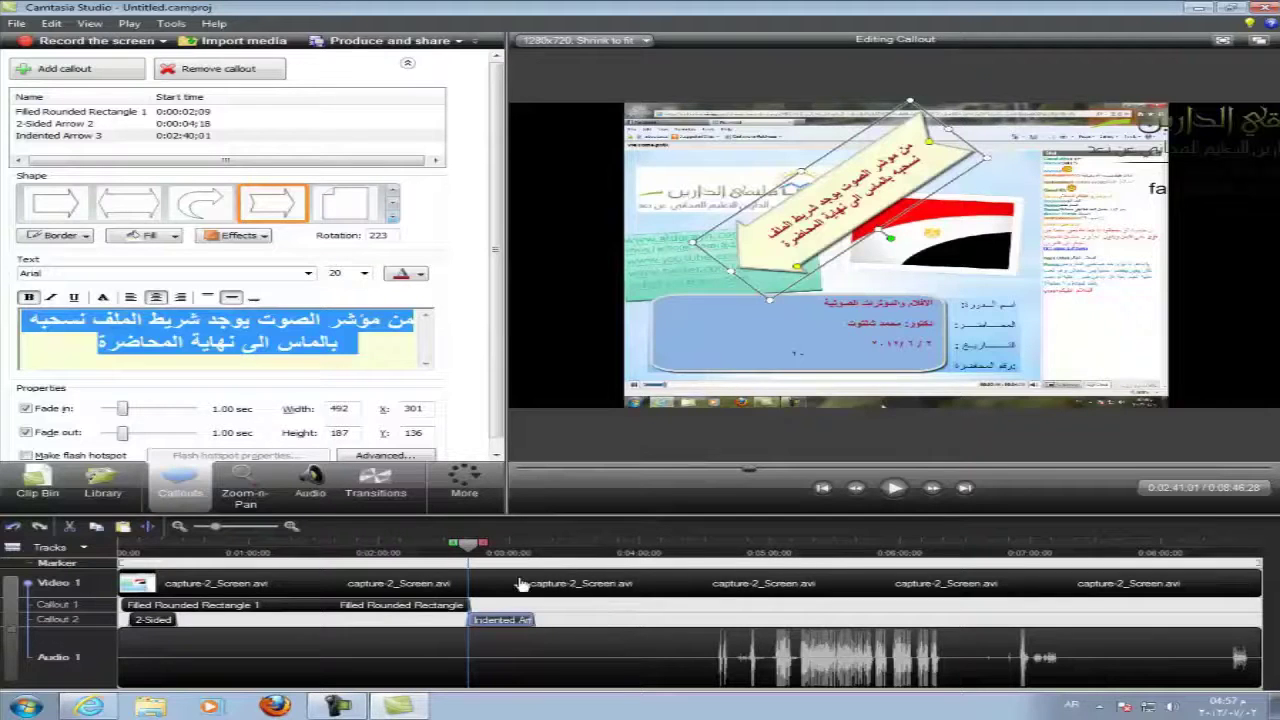
left_click_drag(468, 546, 806, 589)
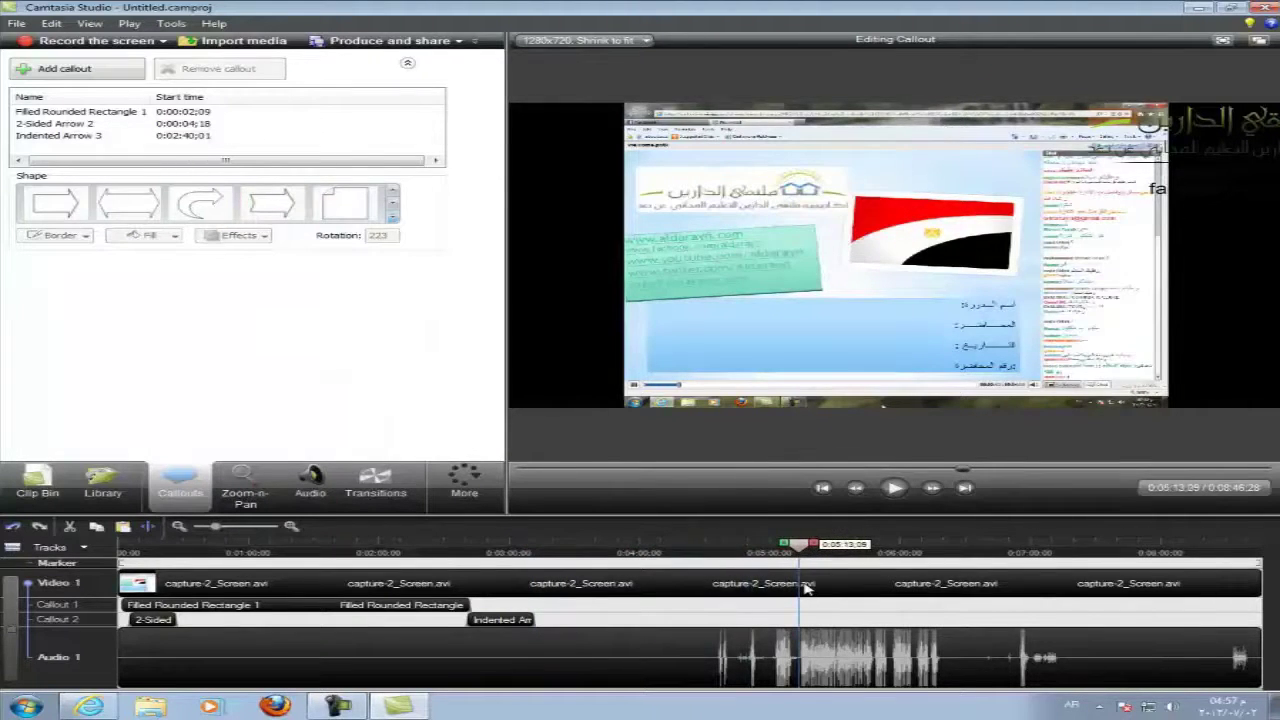
left_click_drag(806, 589, 731, 600)
left_click(89, 707)
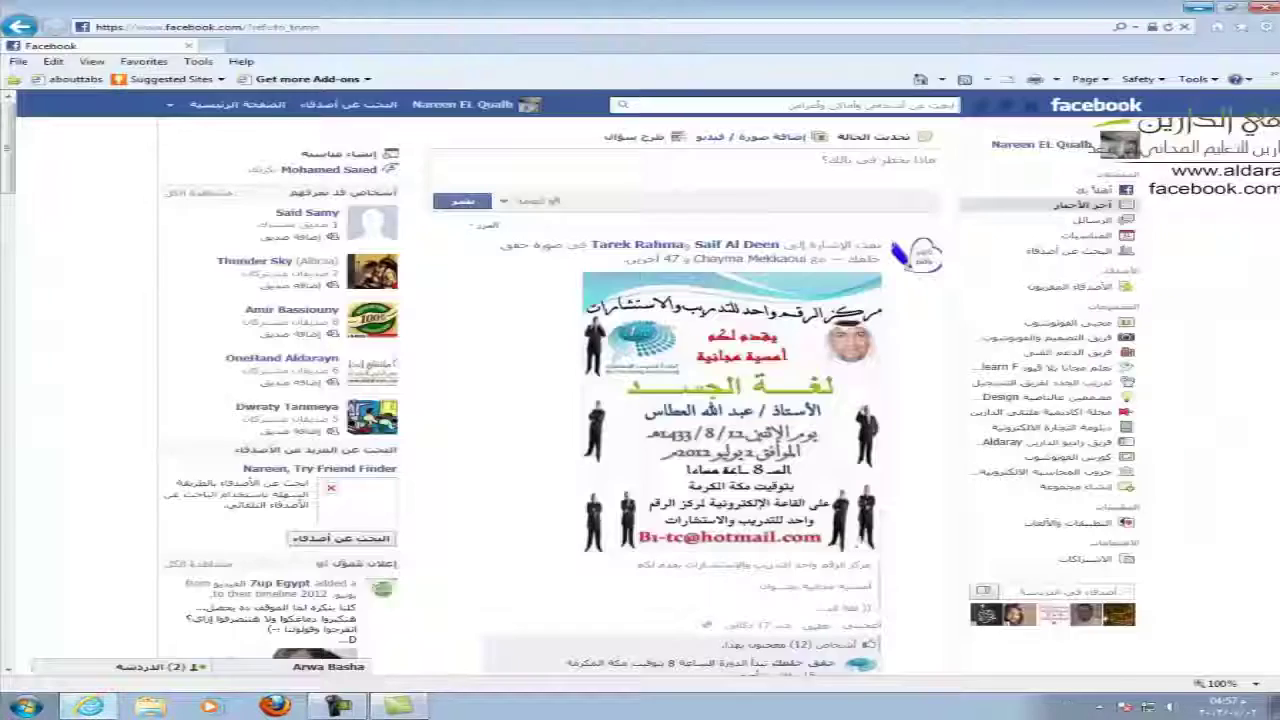
left_click(337, 707)
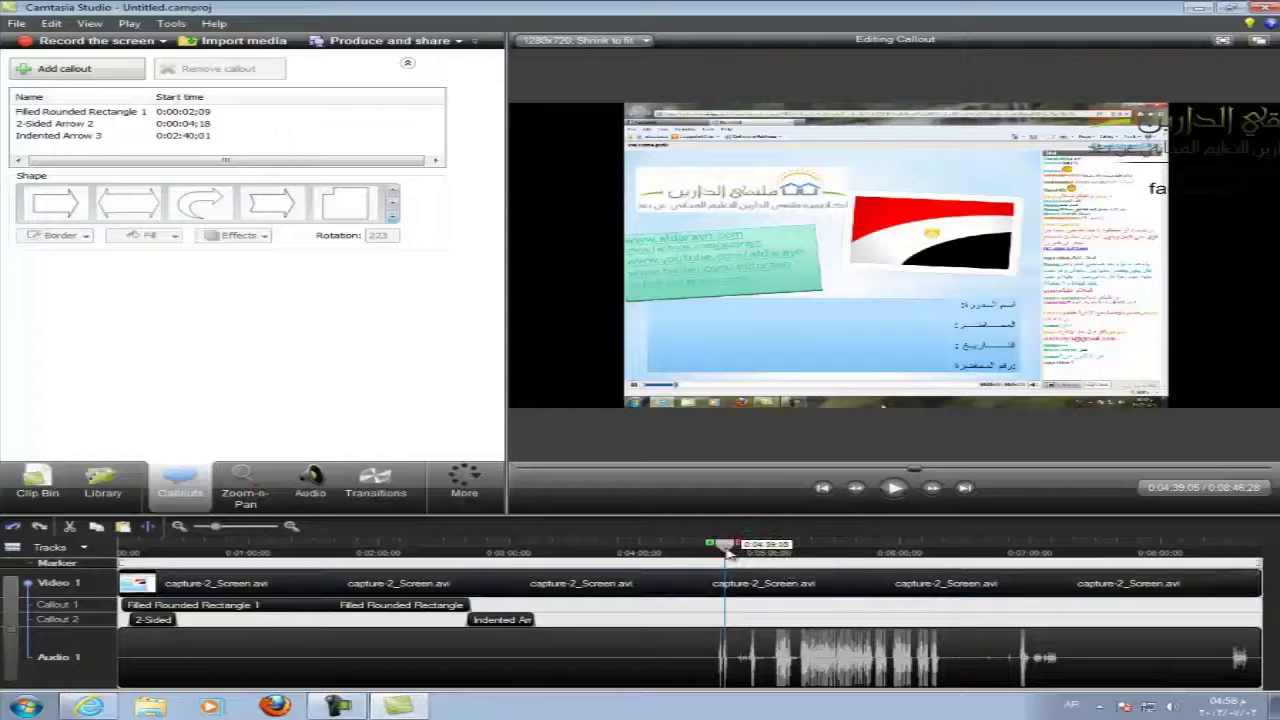
- Advance the playhead from 0:04:39 to about 0:04:49
left_click_drag(730, 553, 761, 555)
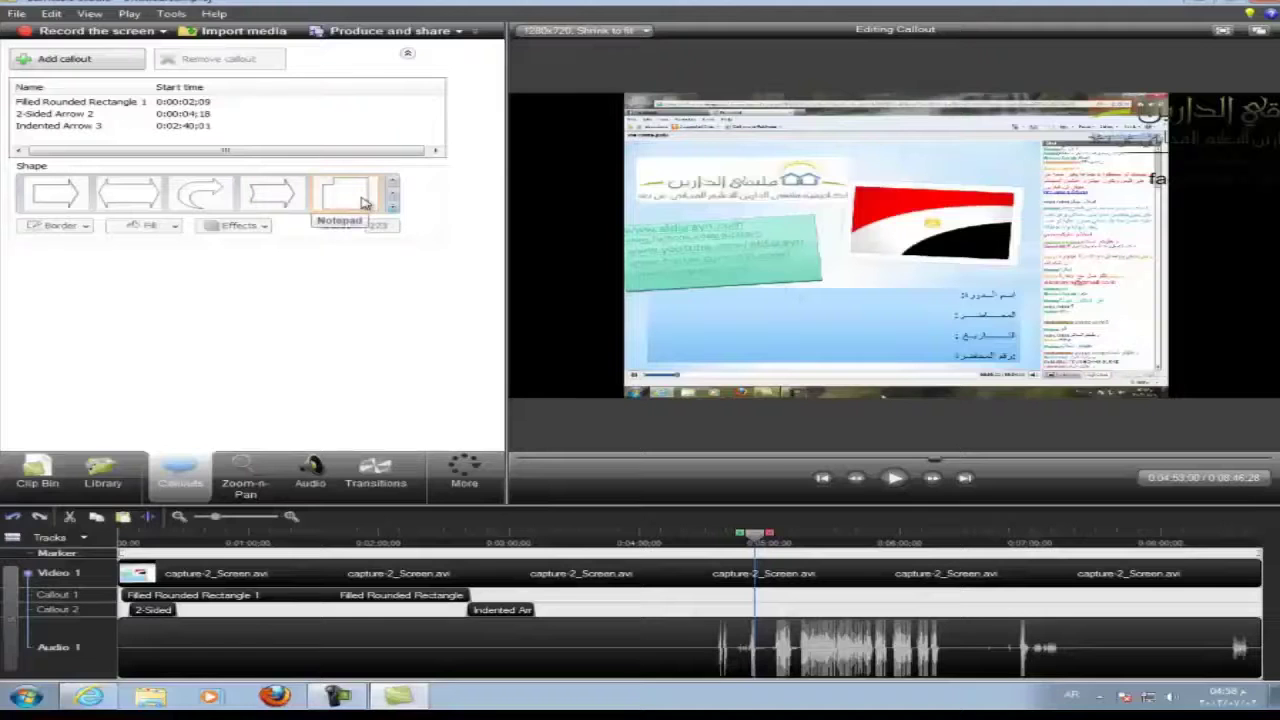
- Add a Notepad callout at 0:04:52 with the Arabic caption about blurring the lecture and chat
left_click(363, 203)
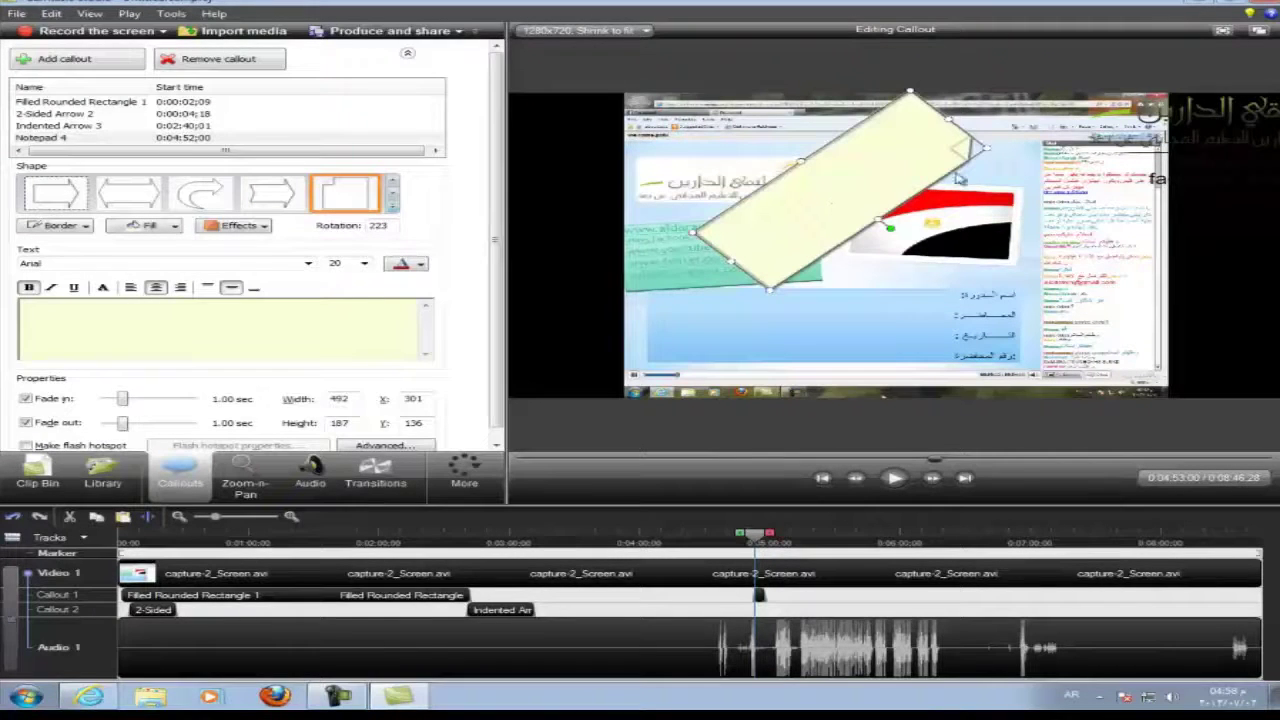
left_click_drag(890, 229, 838, 162)
left_click(303, 322)
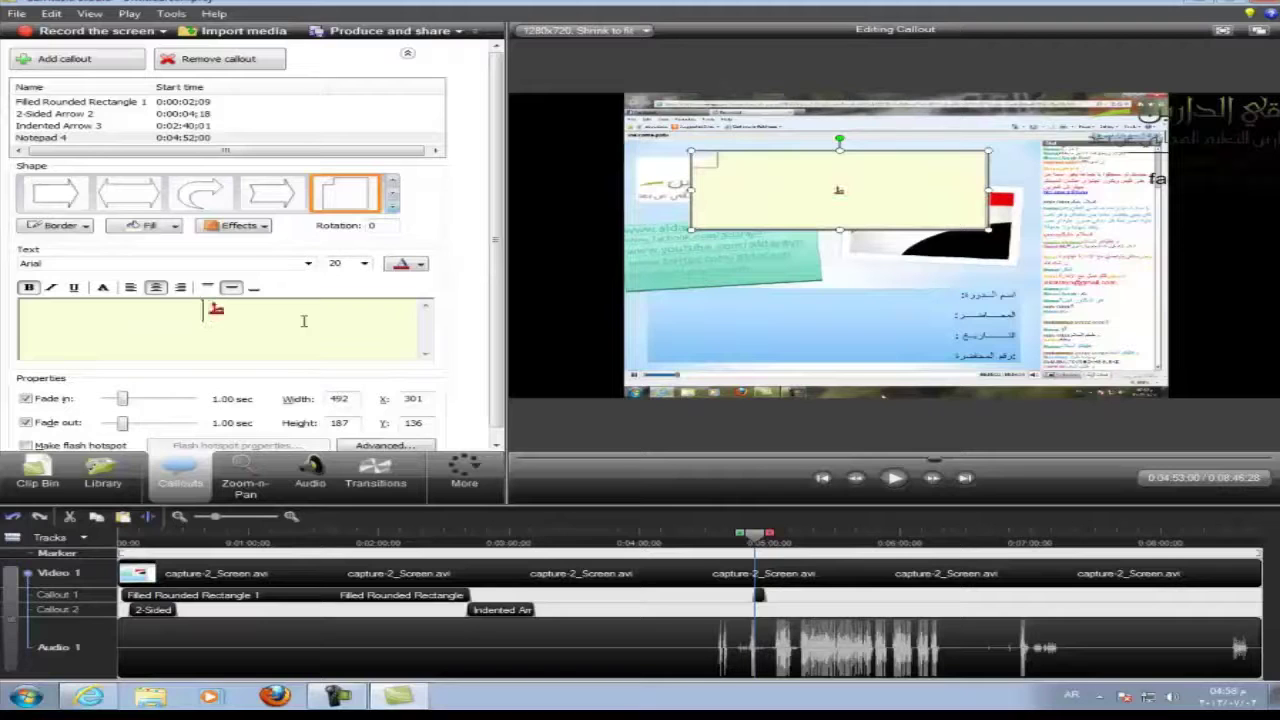
type("طريقة عمل")
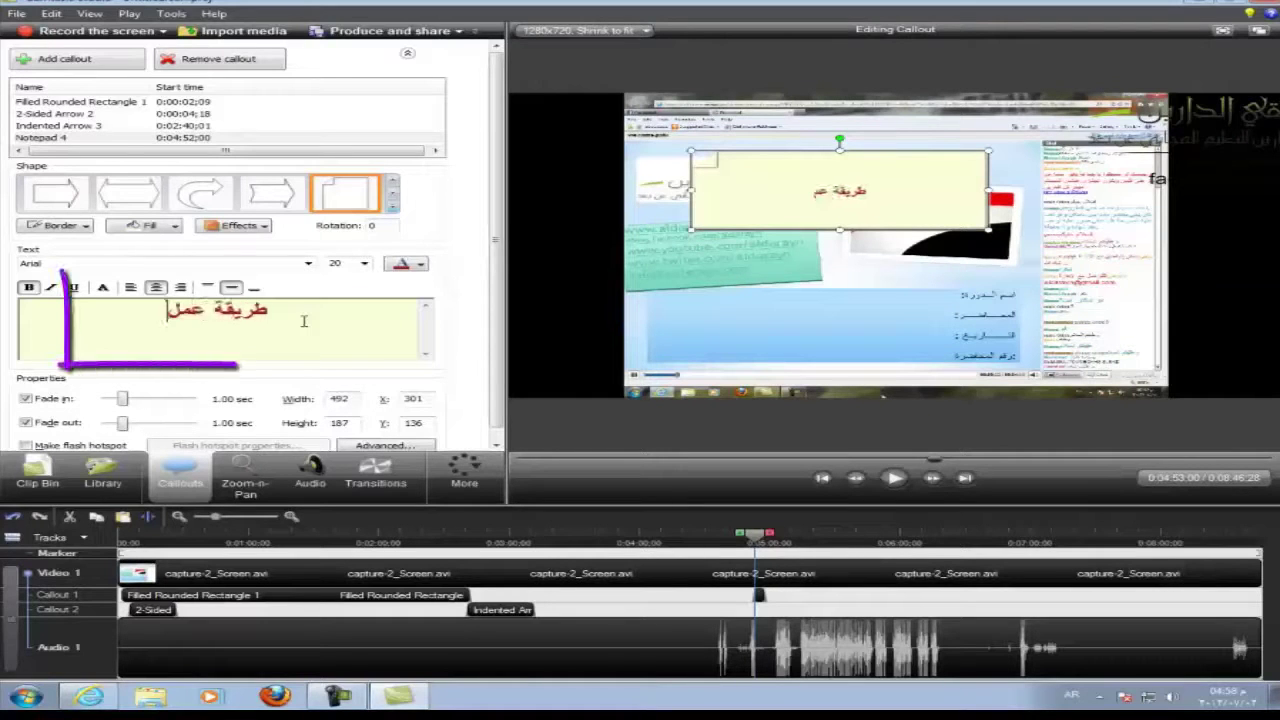
type(" تشويش")
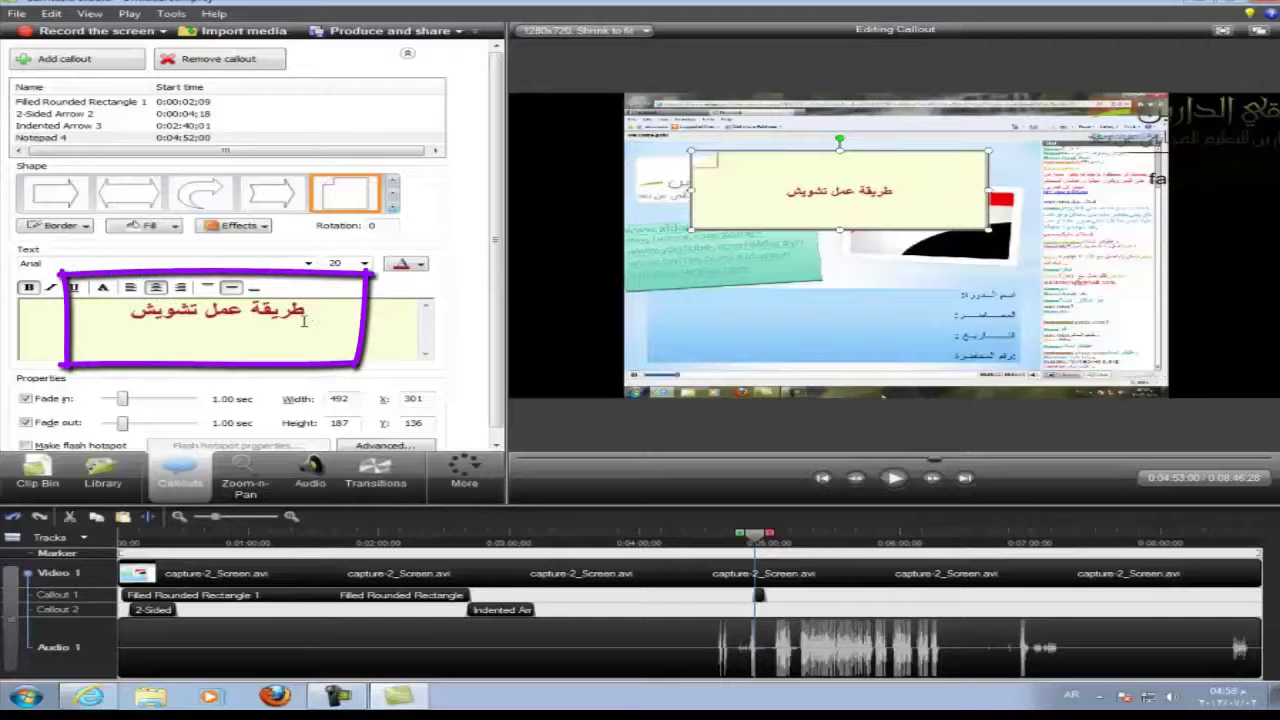
type(" لجزء")
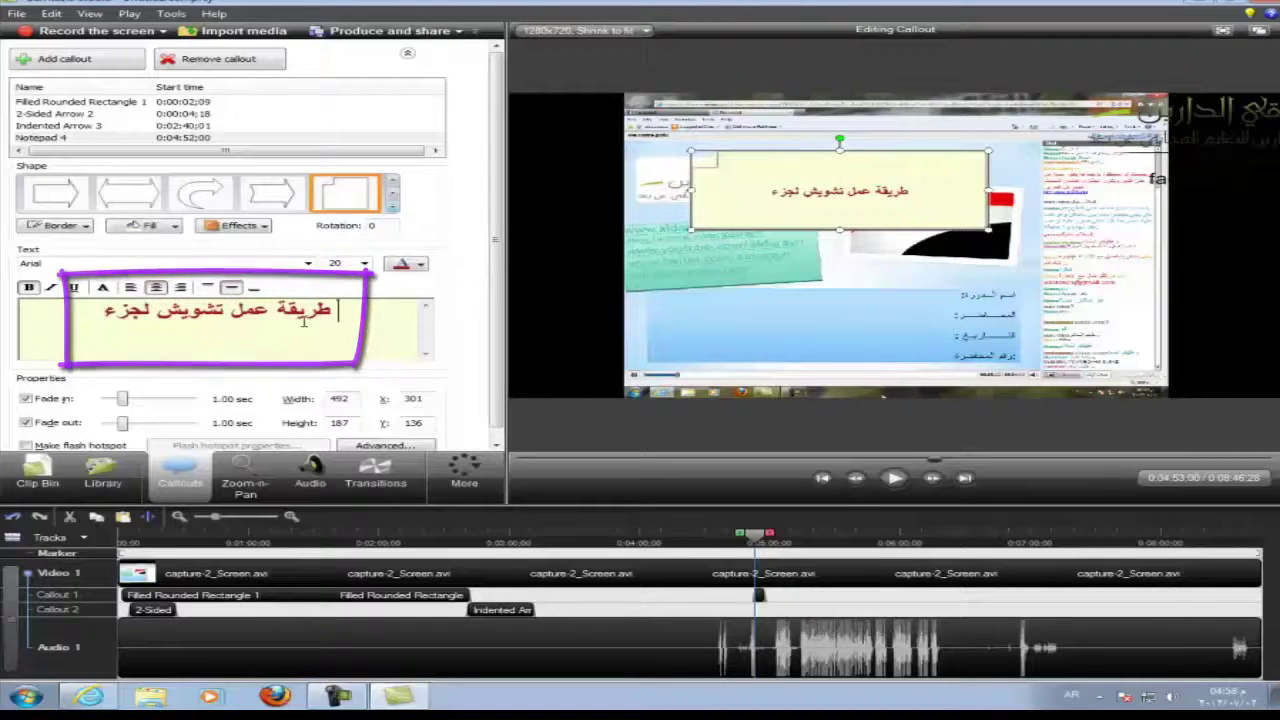
type(" من الم")
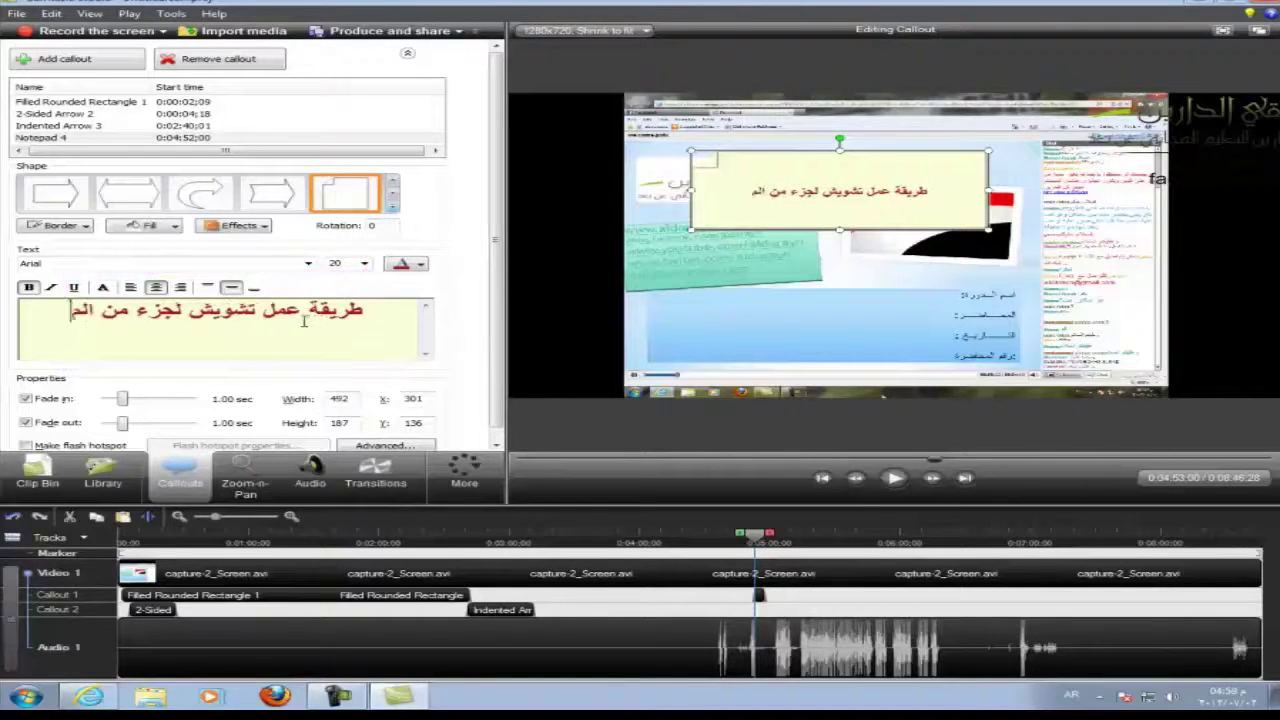
type("حاضرة و")
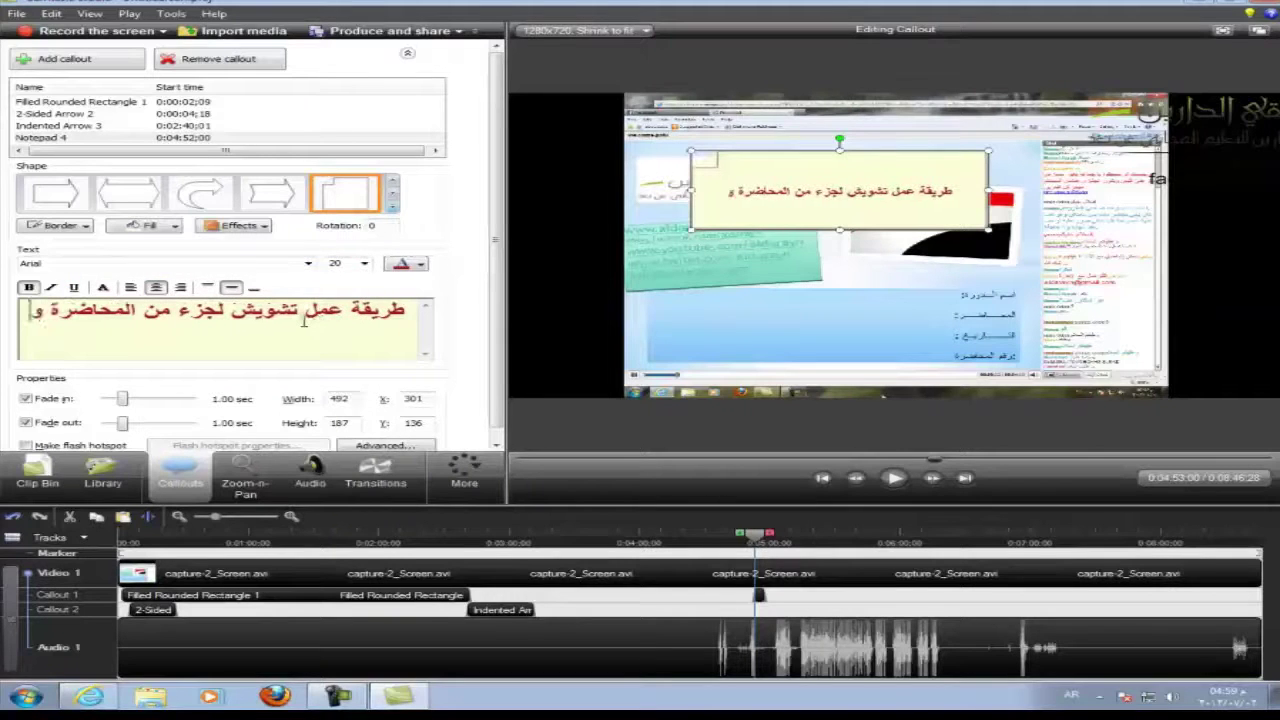
type("خصوصا")
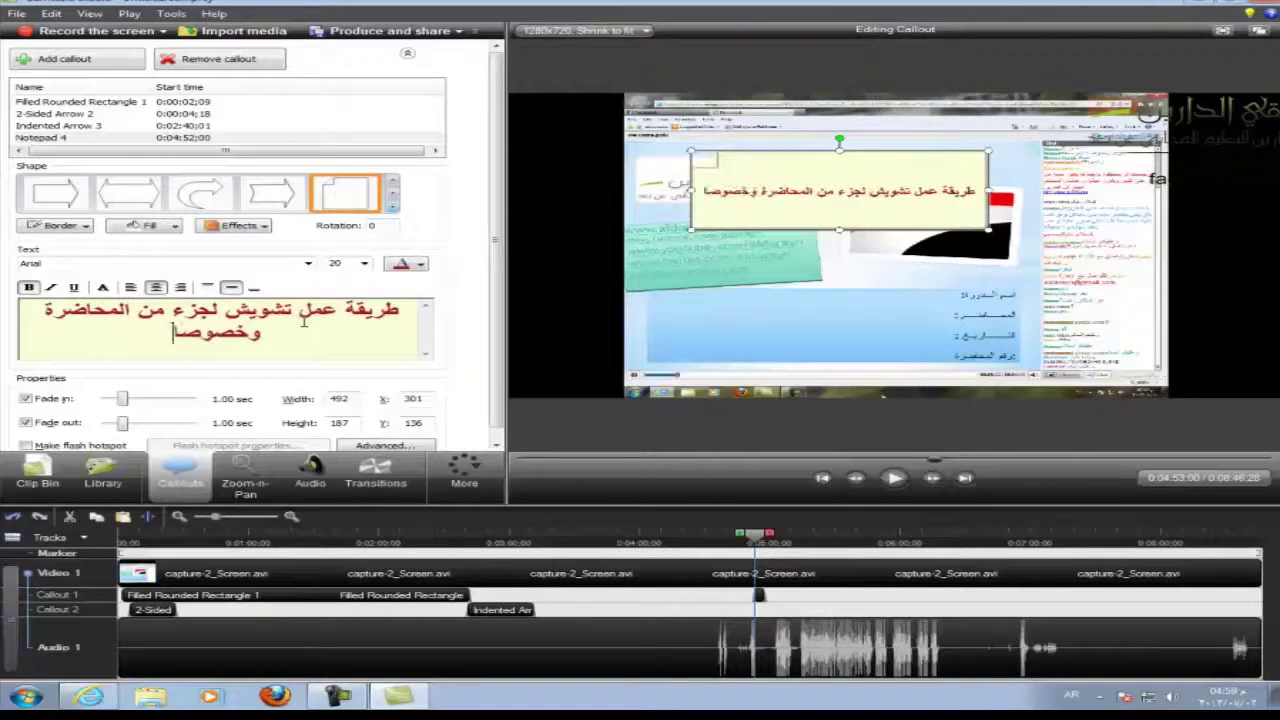
type(" الشا")
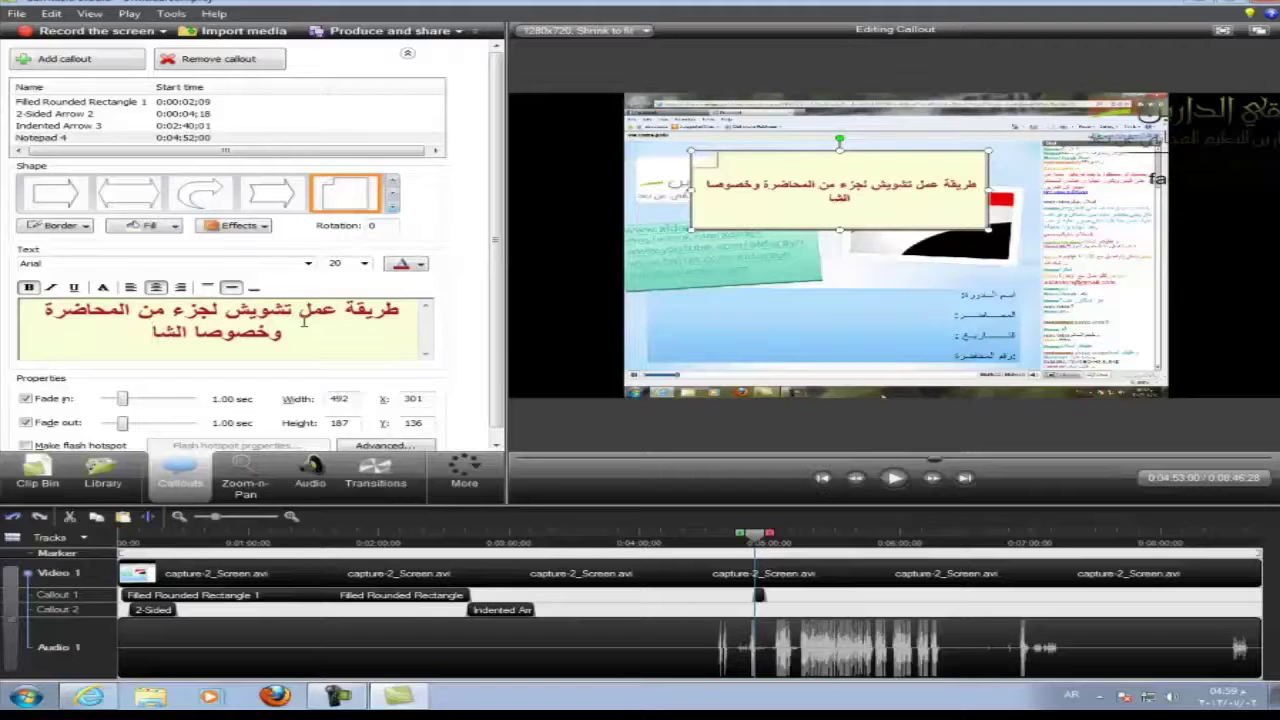
type("ت")
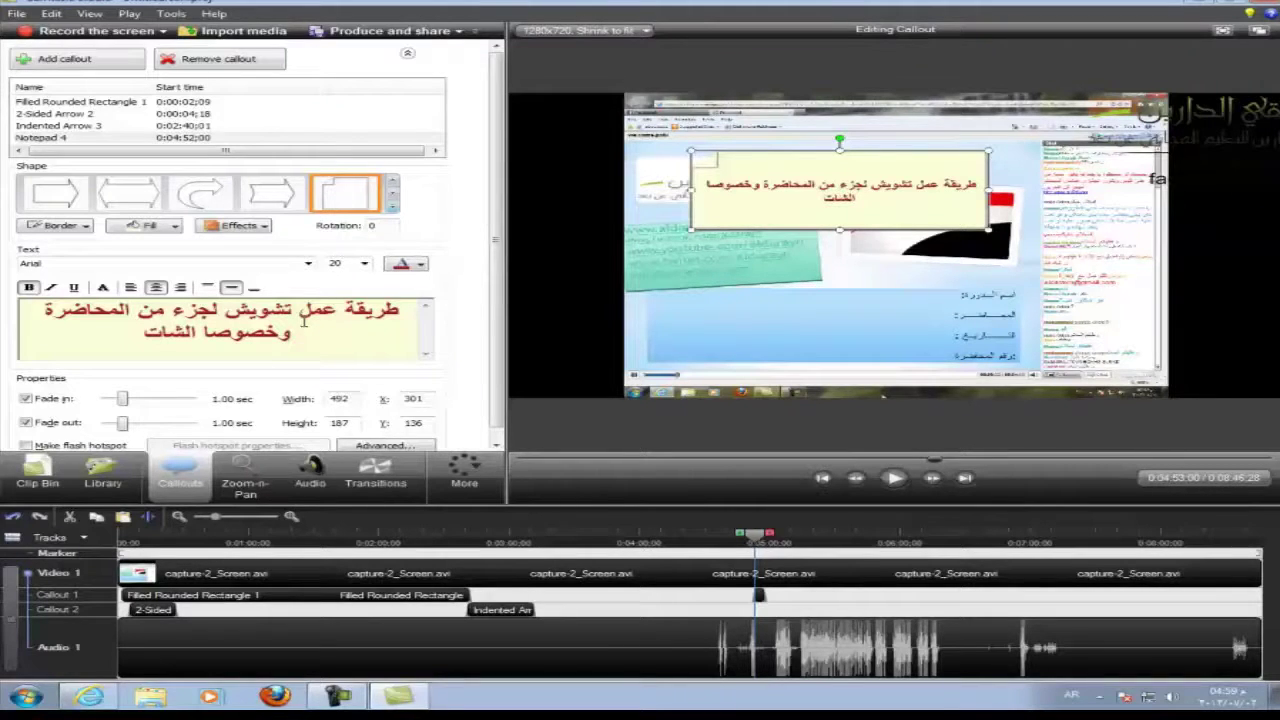
- Format the notepad text as bold, blue, size 18
key("ctrl+a")
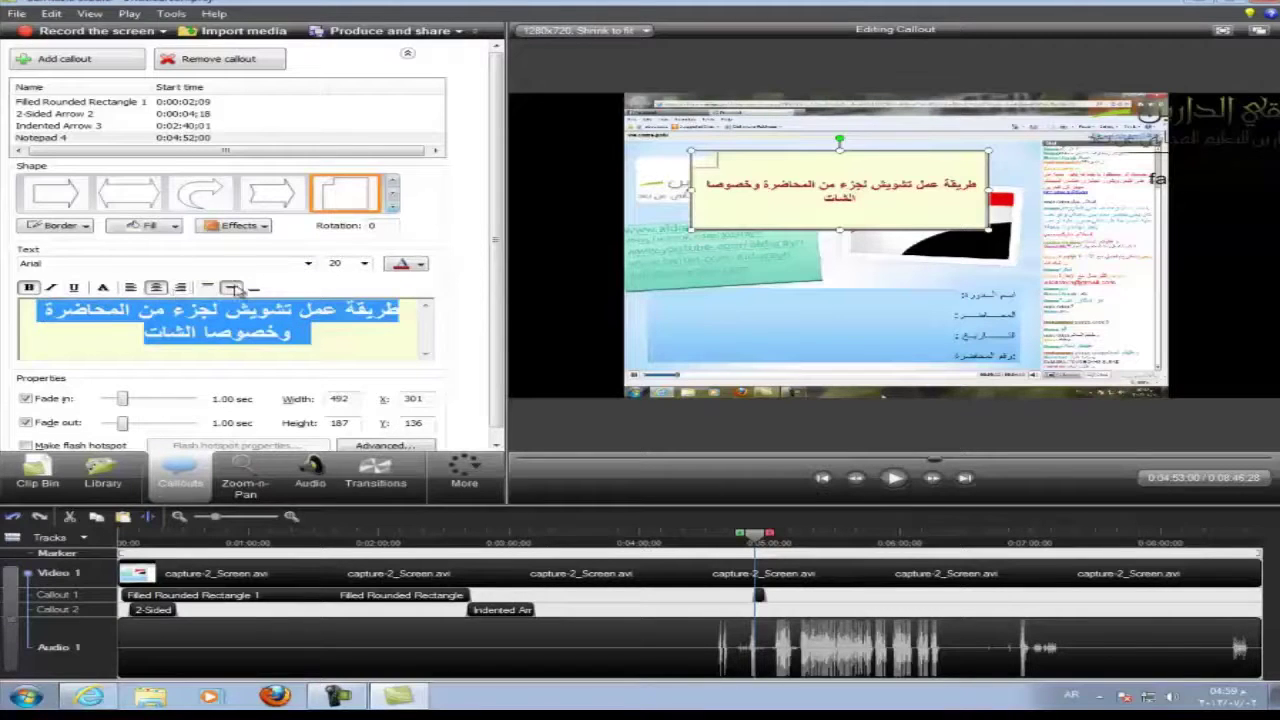
left_click(103, 287)
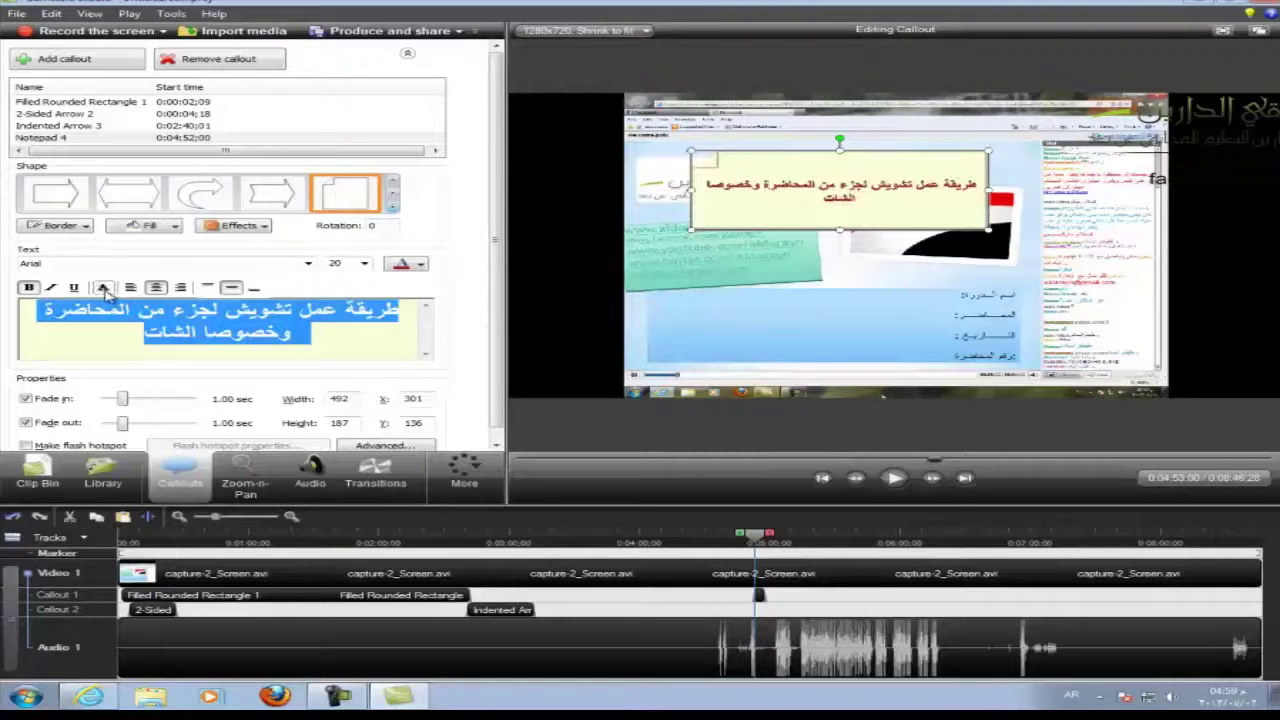
left_click(421, 264)
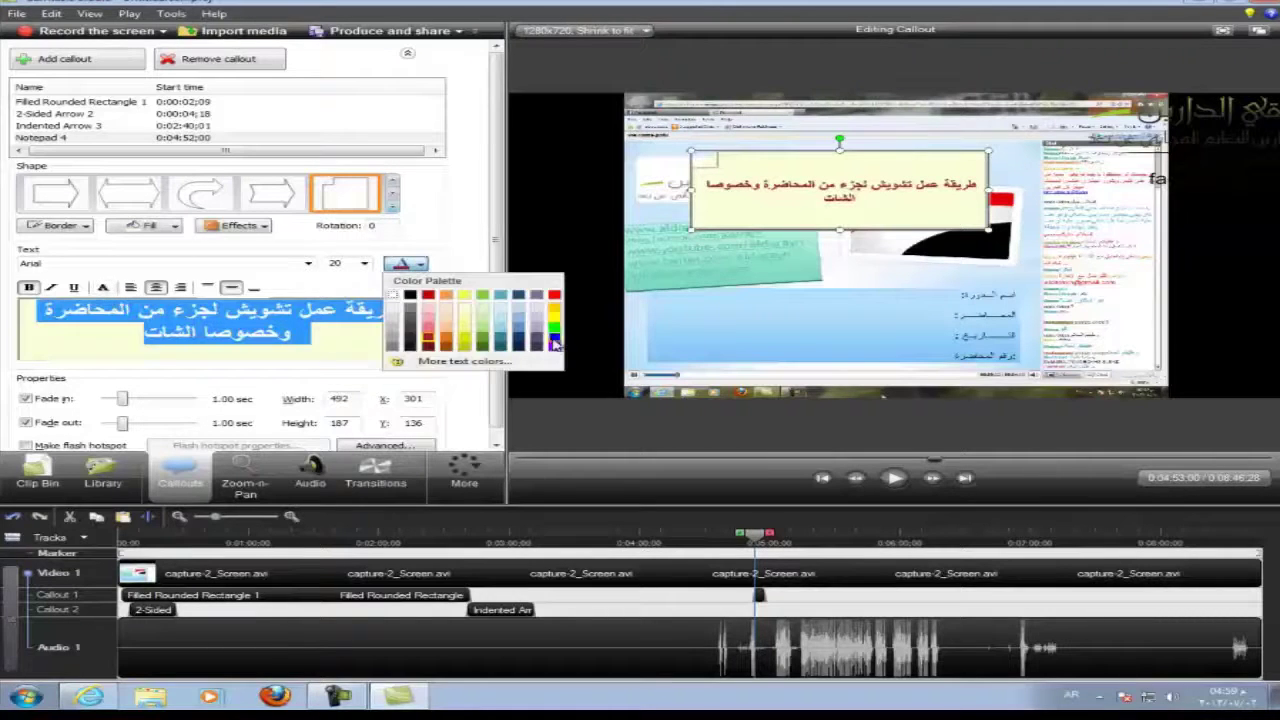
left_click(554, 342)
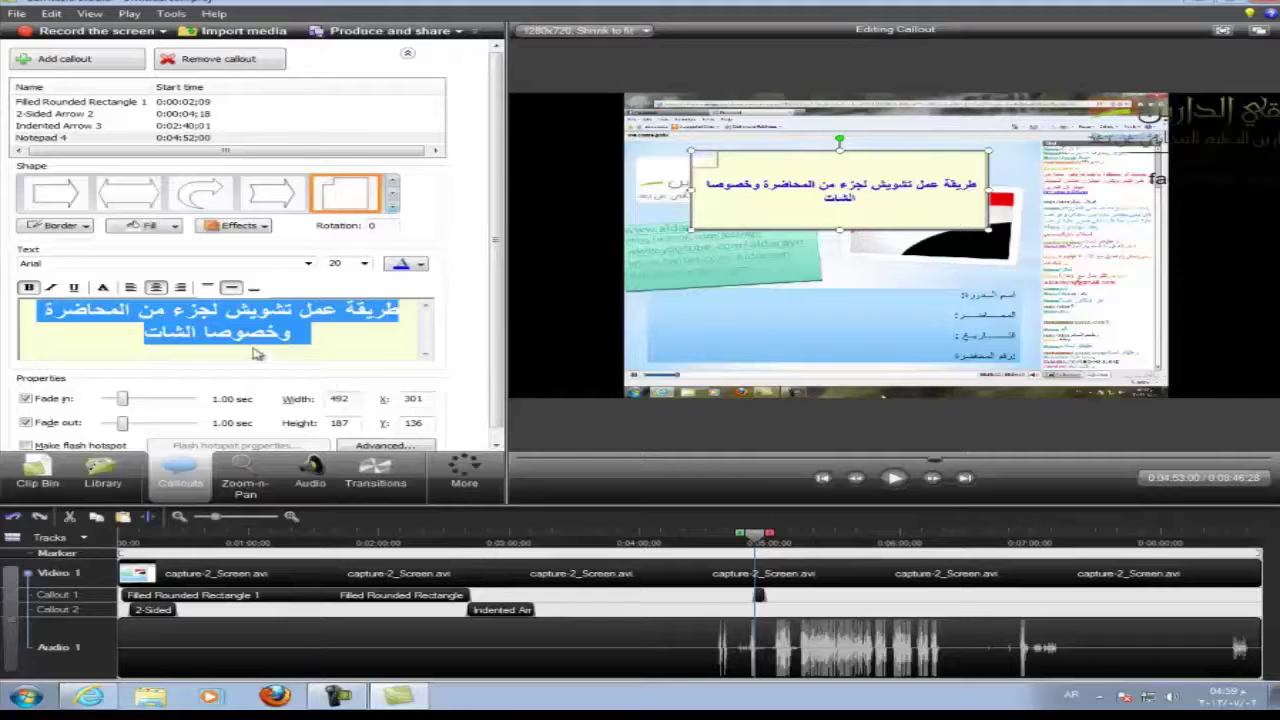
left_click(27, 288)
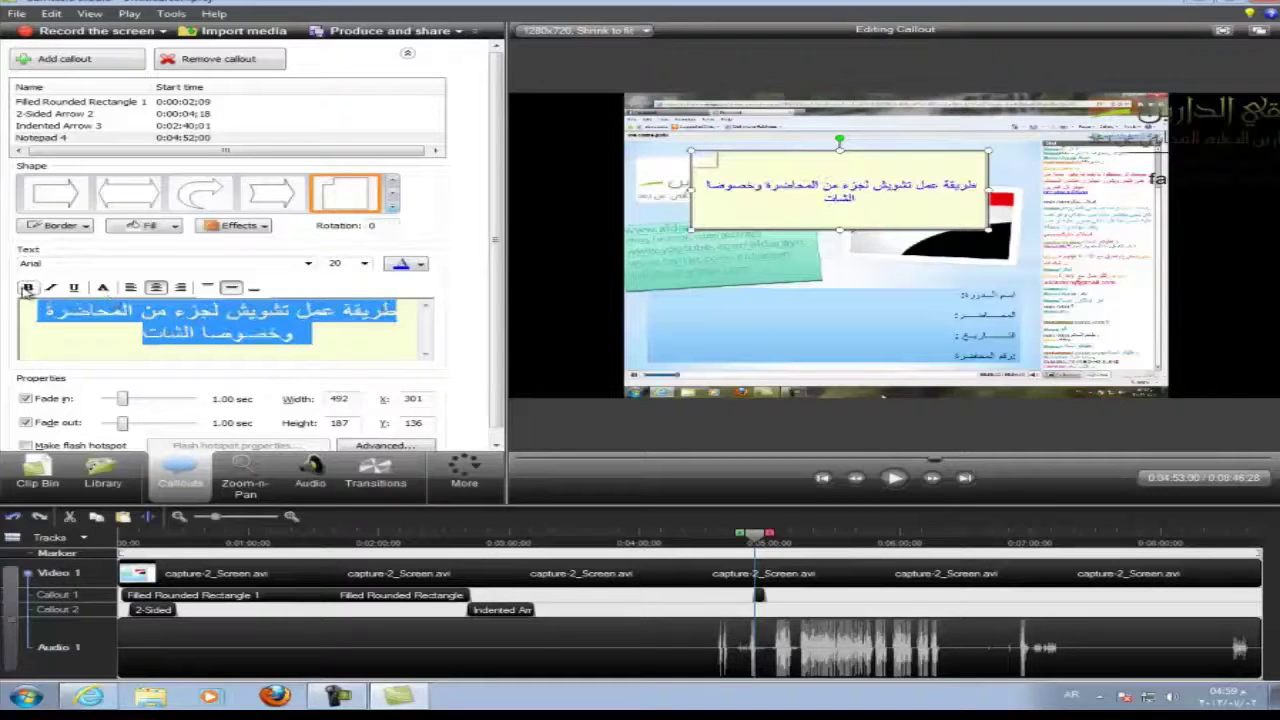
left_click(27, 288)
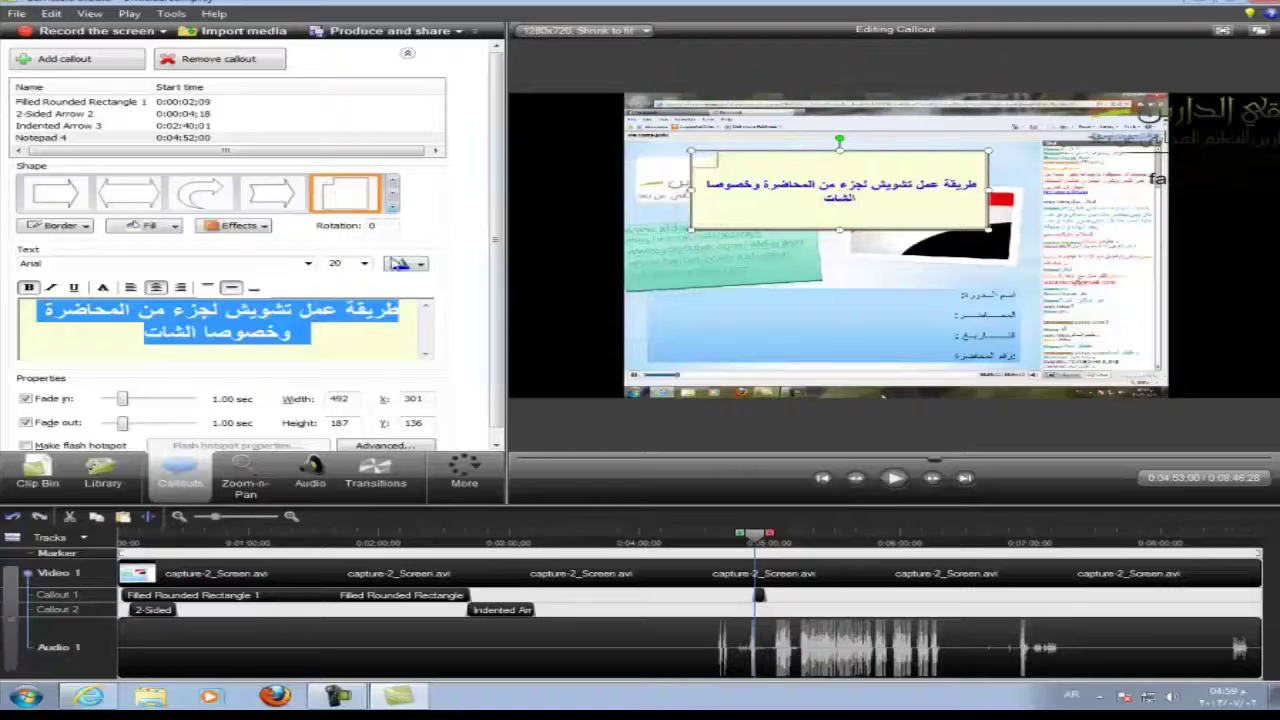
left_click(365, 263)
left_click(355, 345)
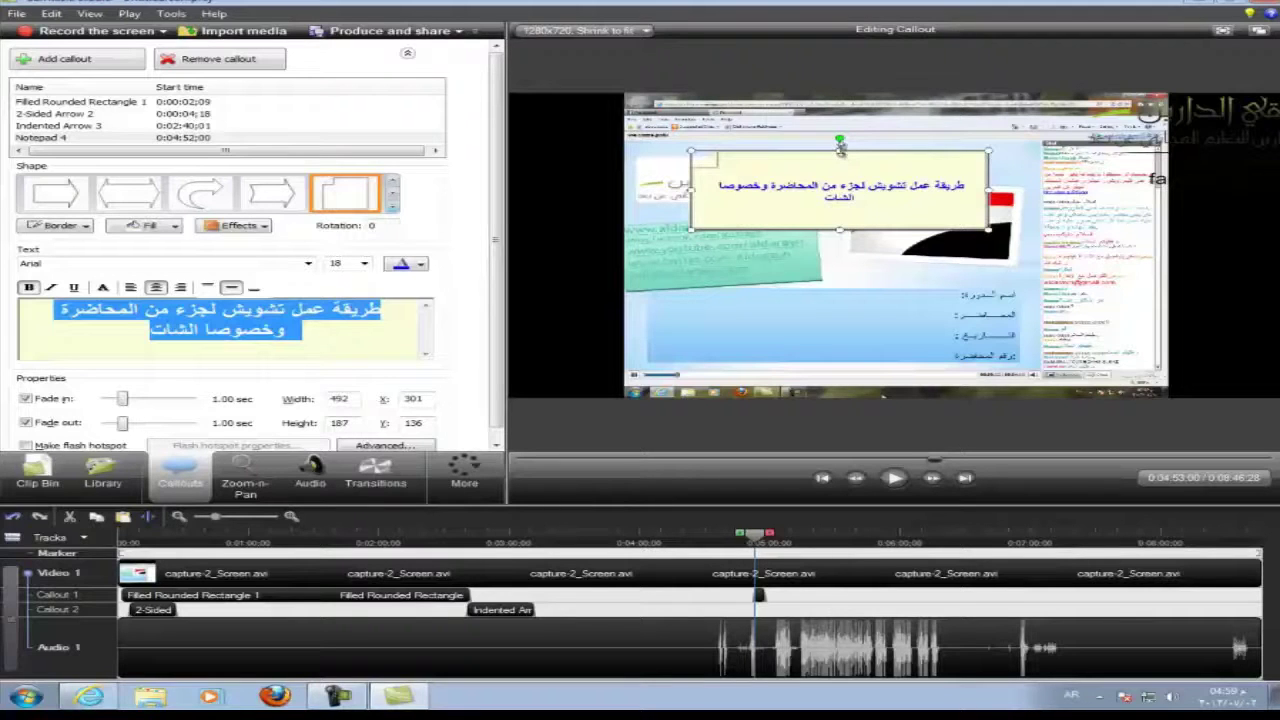
- Tilt the notepad callout to 13°, reposition it, and preview past its end
left_click_drag(840, 137, 820, 141)
left_click_drag(838, 185, 859, 234)
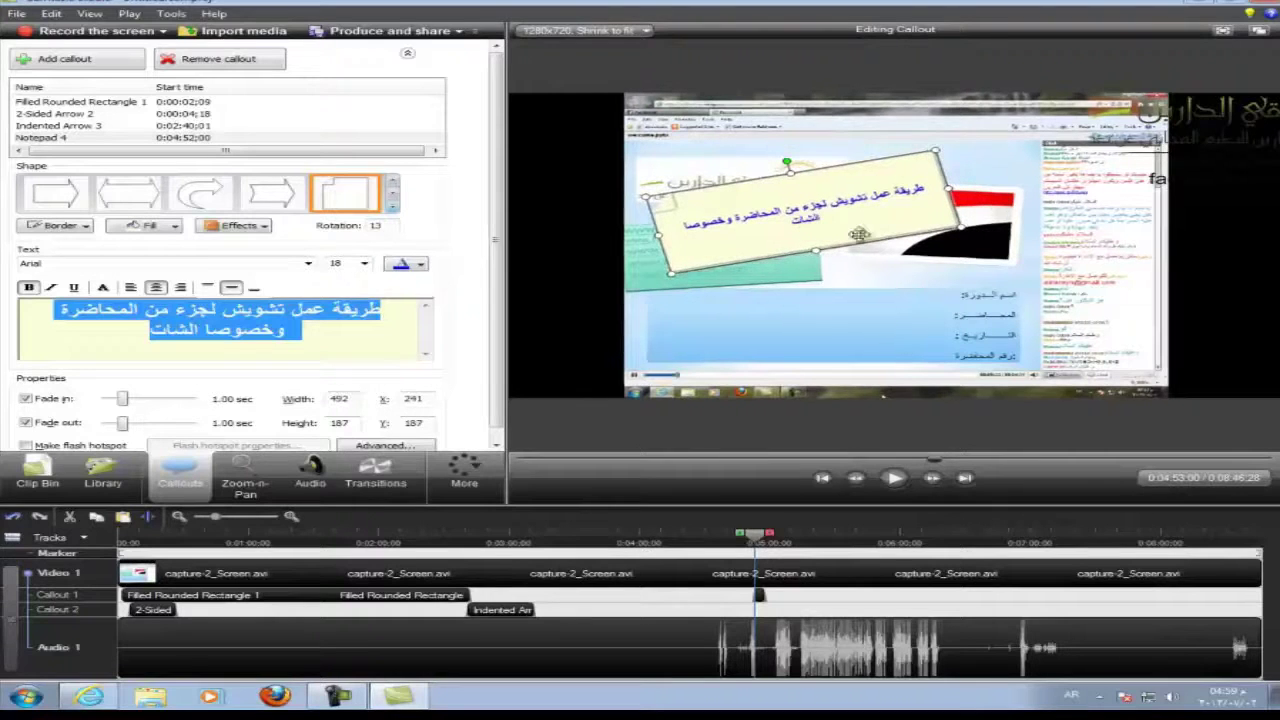
left_click(314, 336)
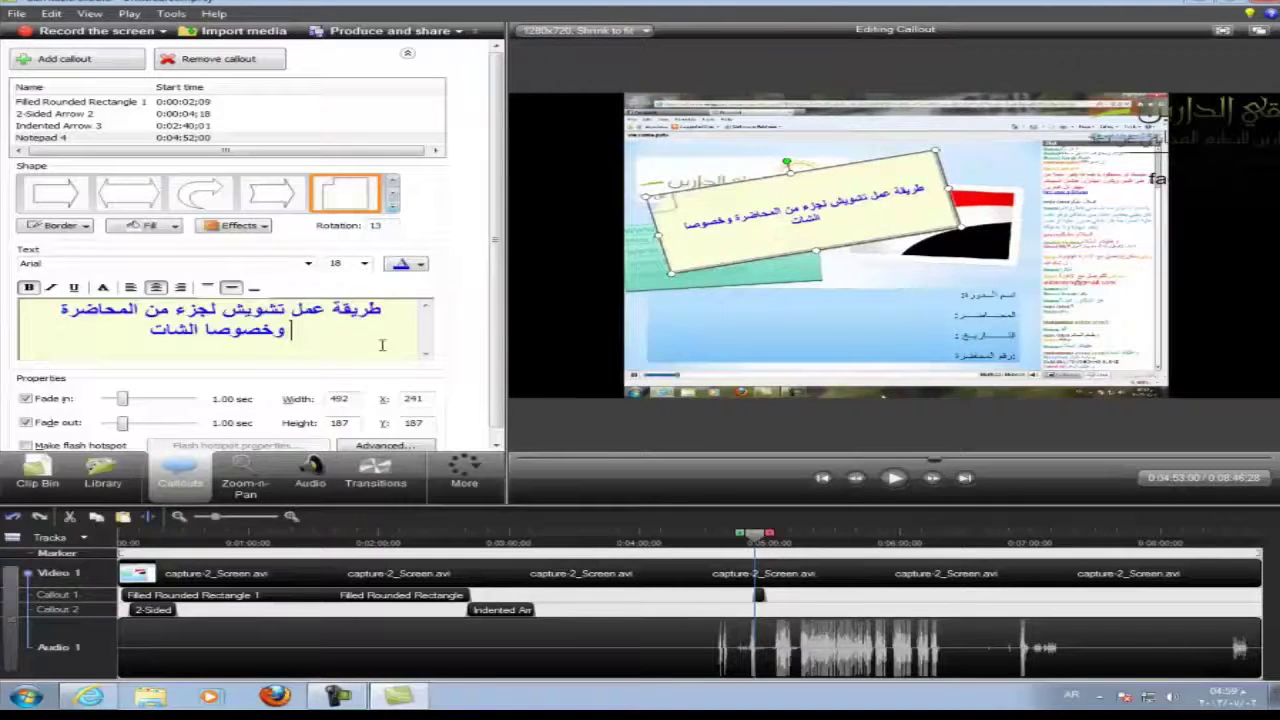
left_click(760, 596)
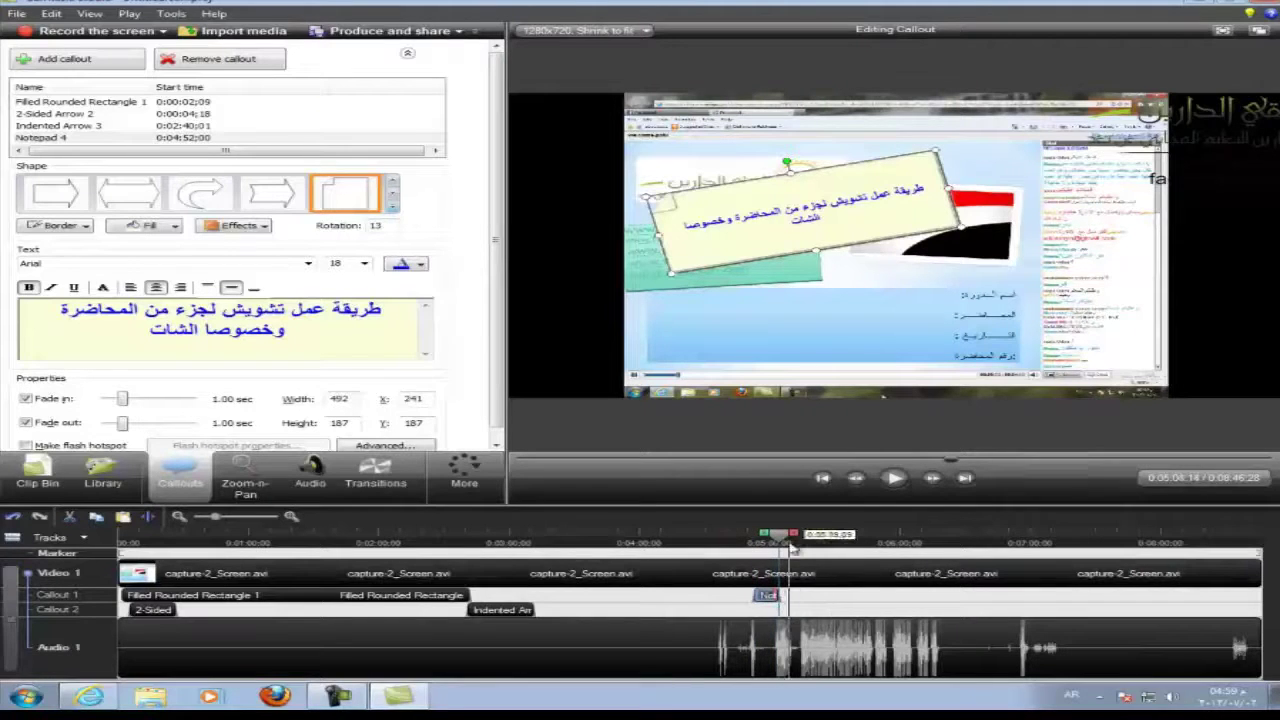
left_click(790, 543)
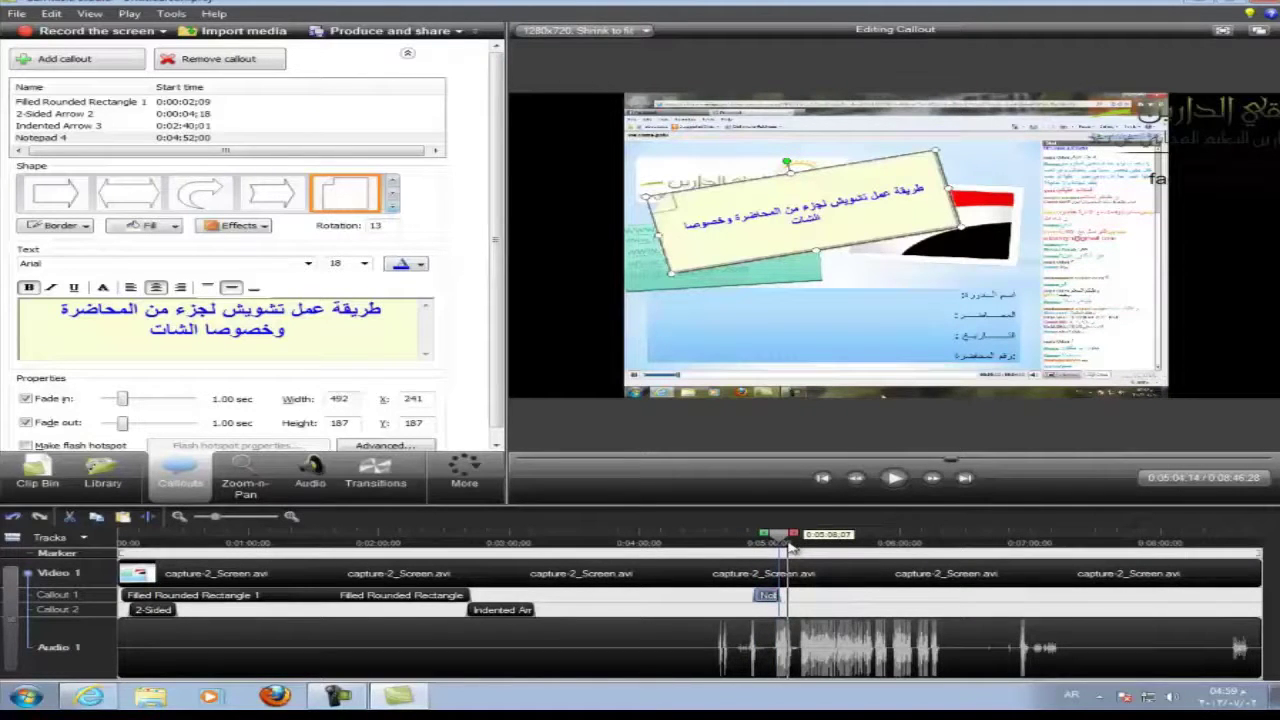
left_click(800, 543)
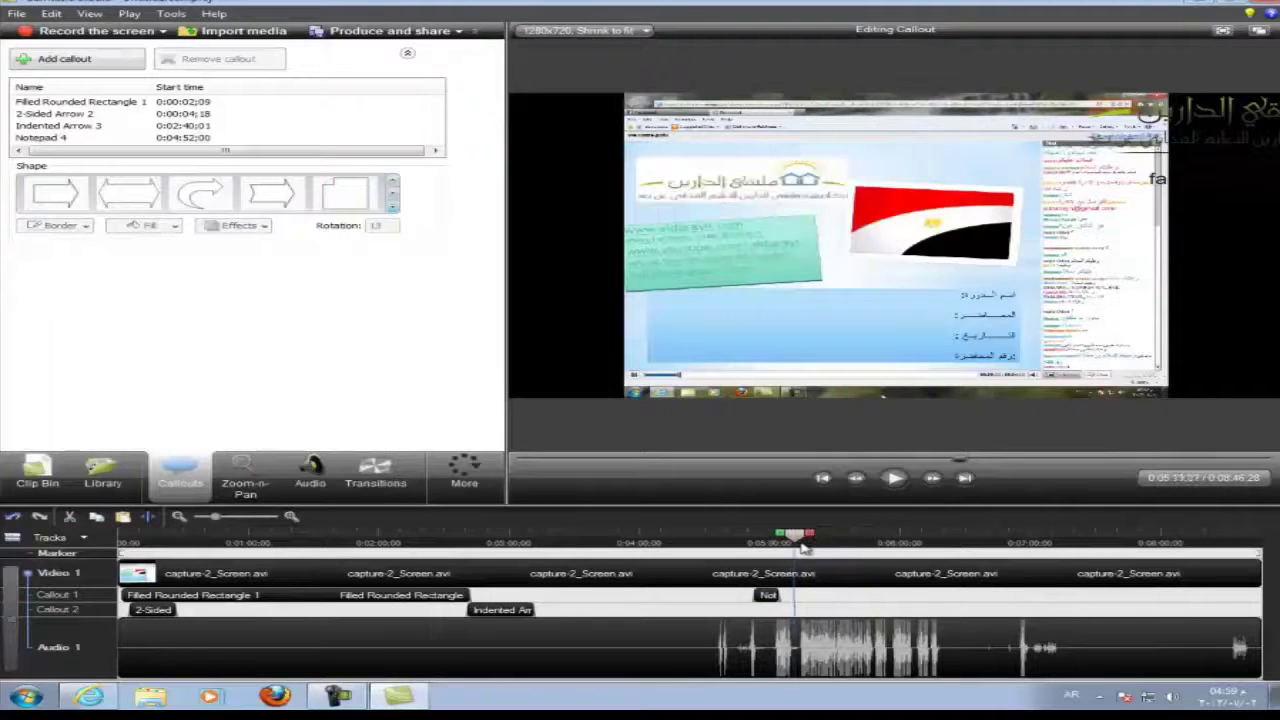
- Move playback to about 0:05:21 and add a Blur callout from the callout gallery
left_click(807, 543)
left_click_drag(807, 545, 1027, 548)
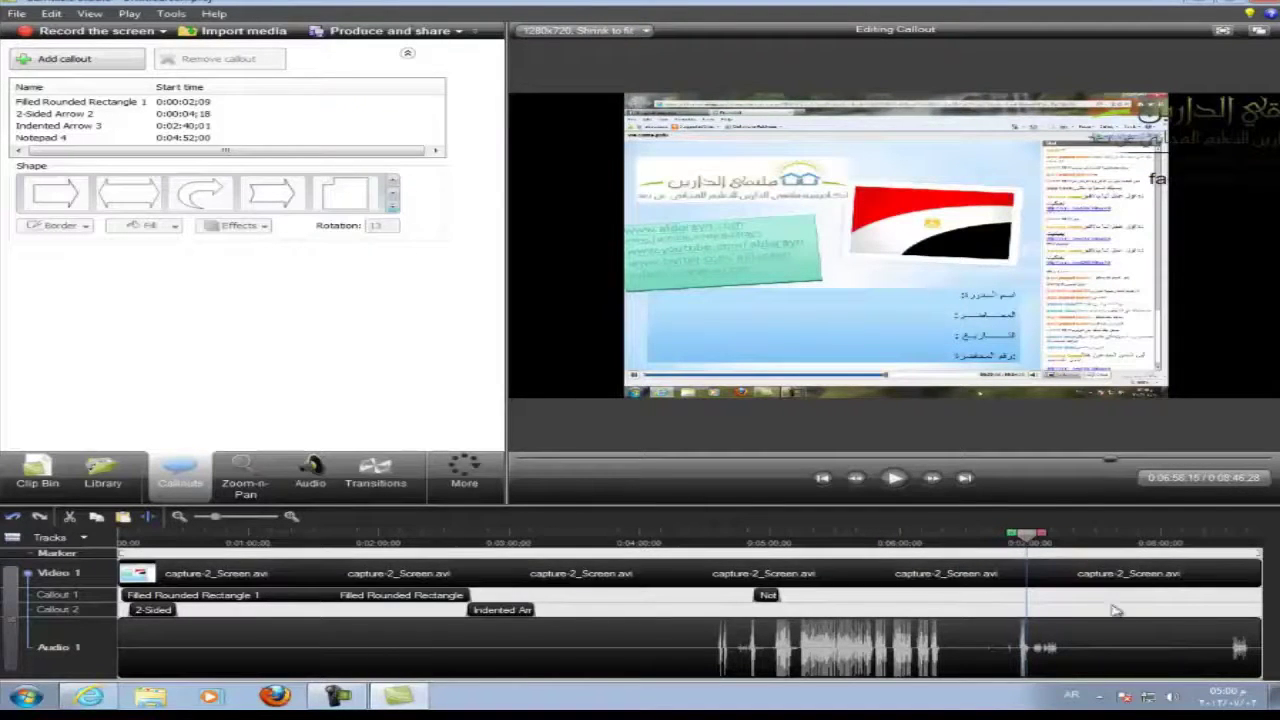
left_click(395, 210)
left_click(342, 398)
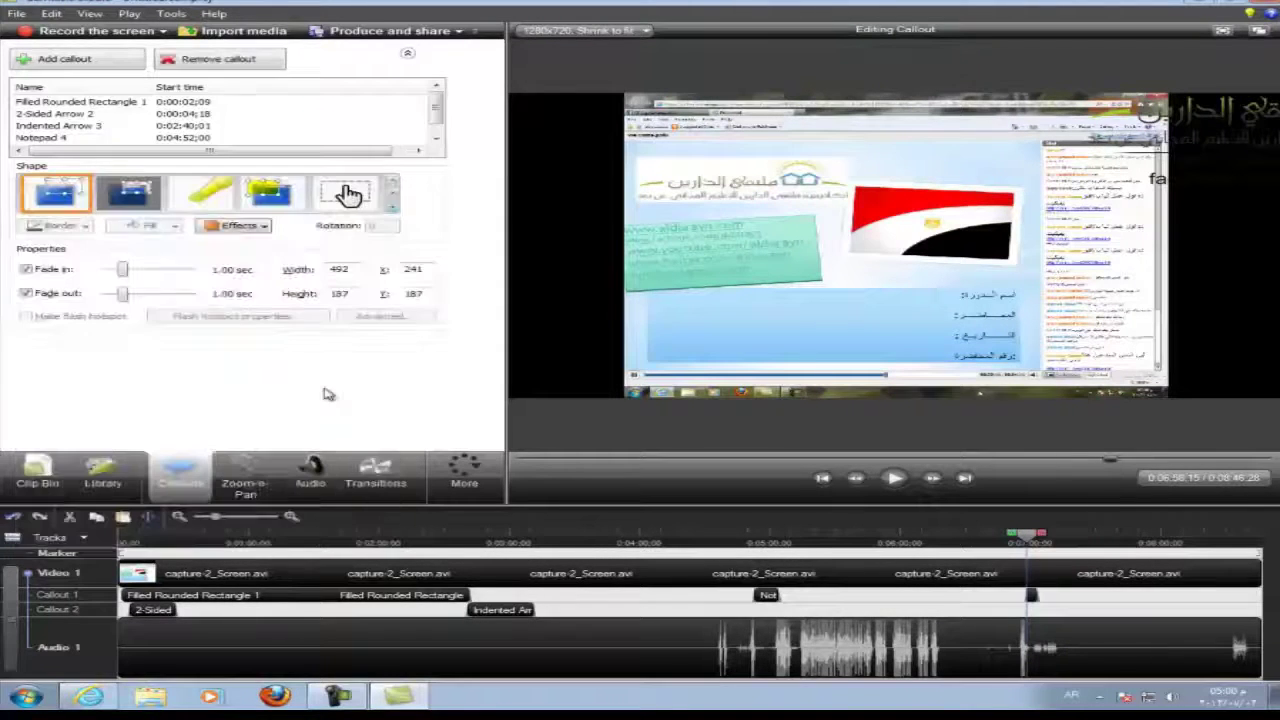
- Position and resize the blur box over the chat column, down to the video bottom
left_click_drag(765, 210, 1063, 145)
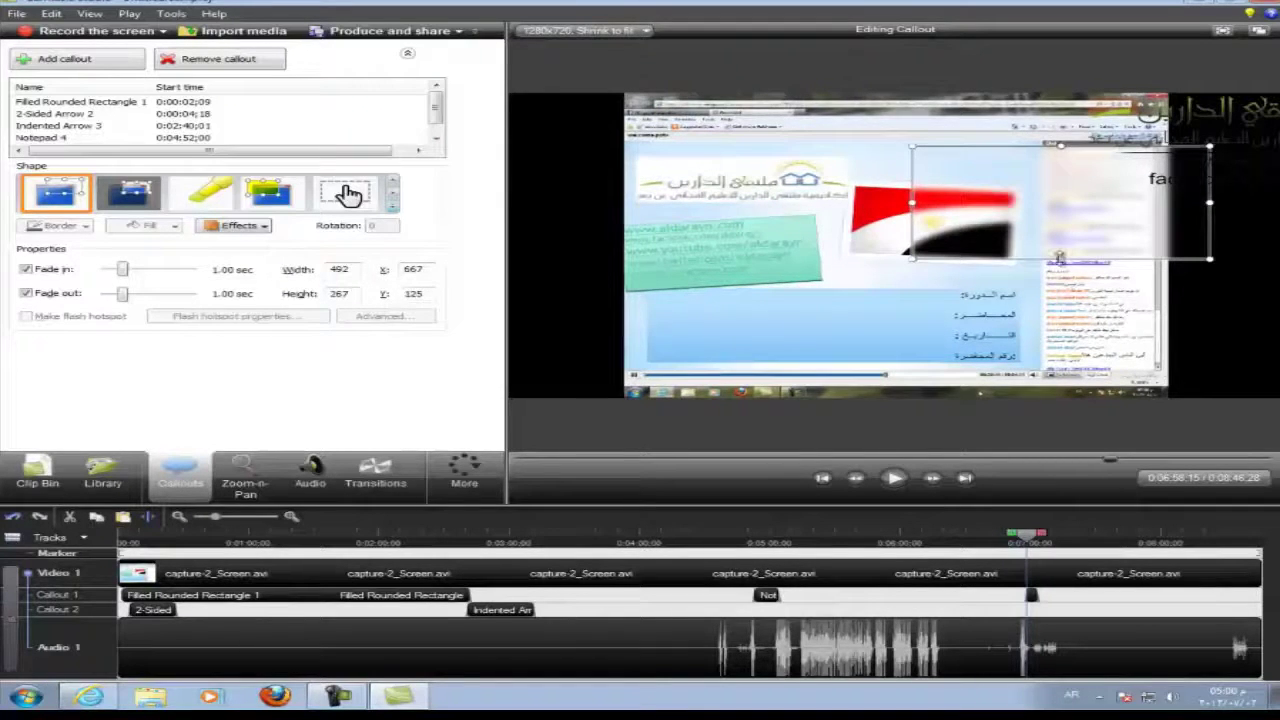
left_click_drag(1058, 256, 1060, 372)
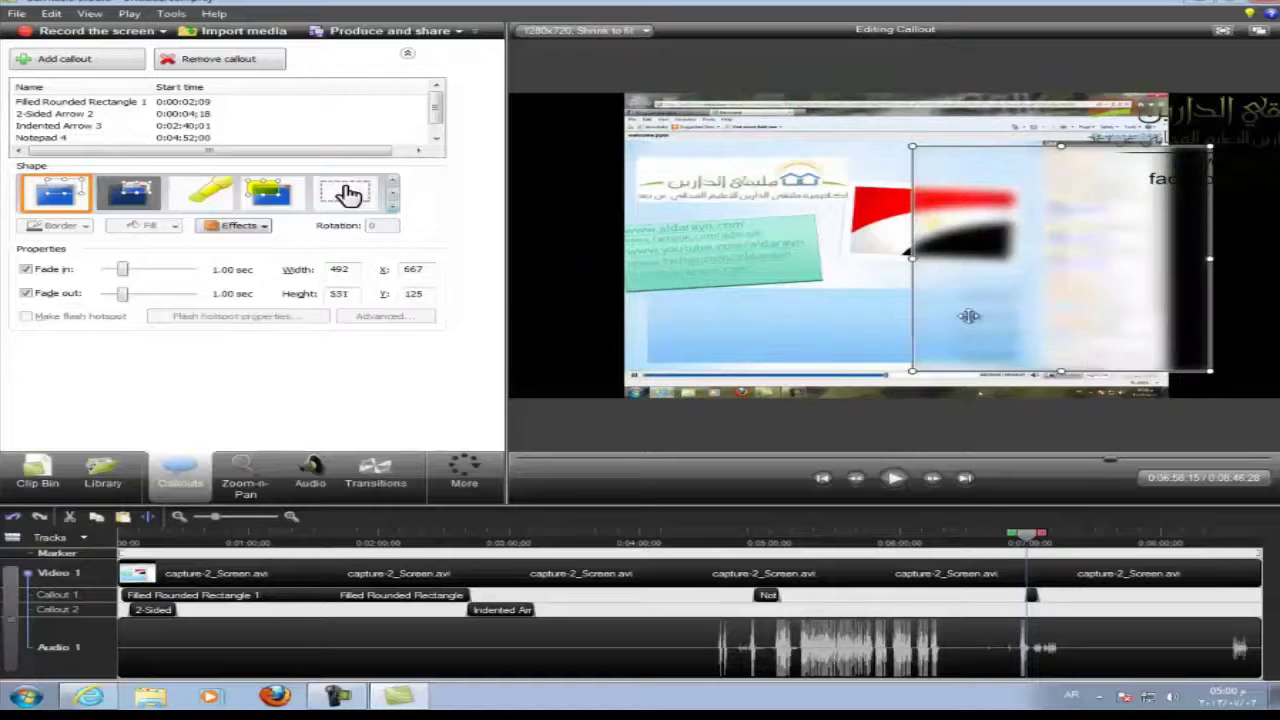
left_click_drag(912, 256, 1044, 262)
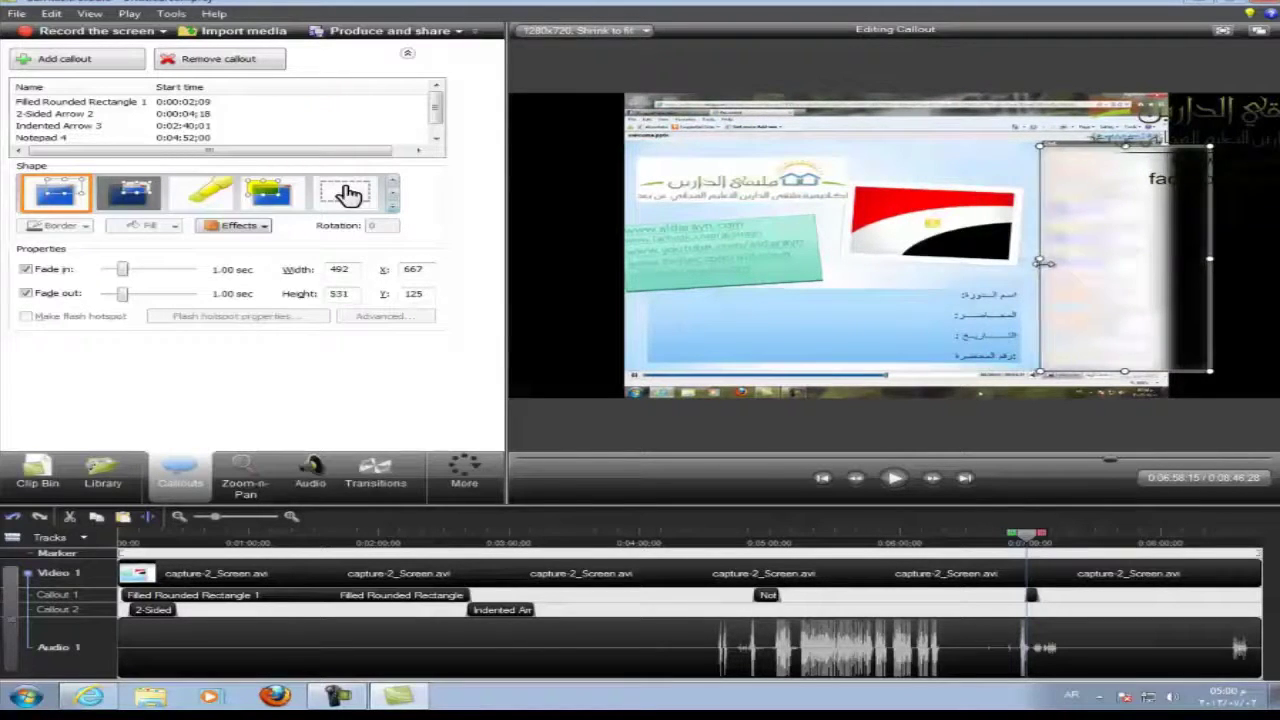
left_click_drag(1210, 259, 1166, 262)
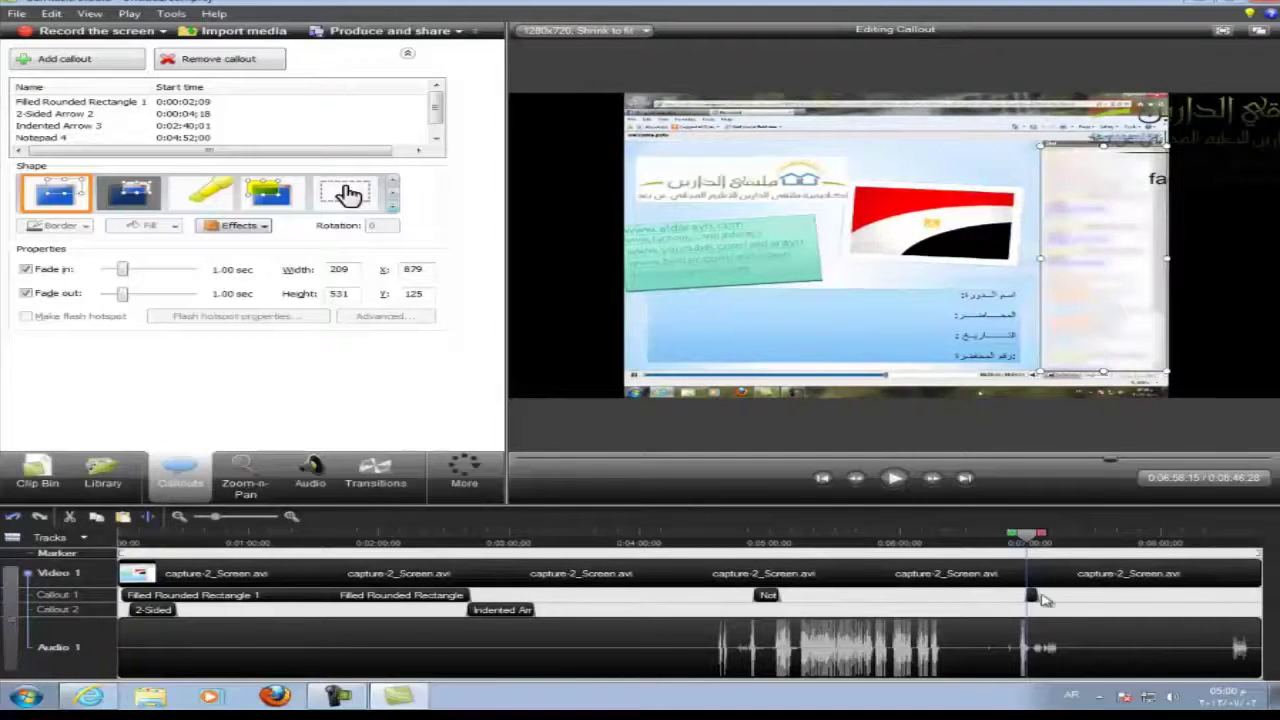
- Lengthen the Blur Callout 5 clip and play through it to check the blur
left_click_drag(1036, 596, 1158, 605)
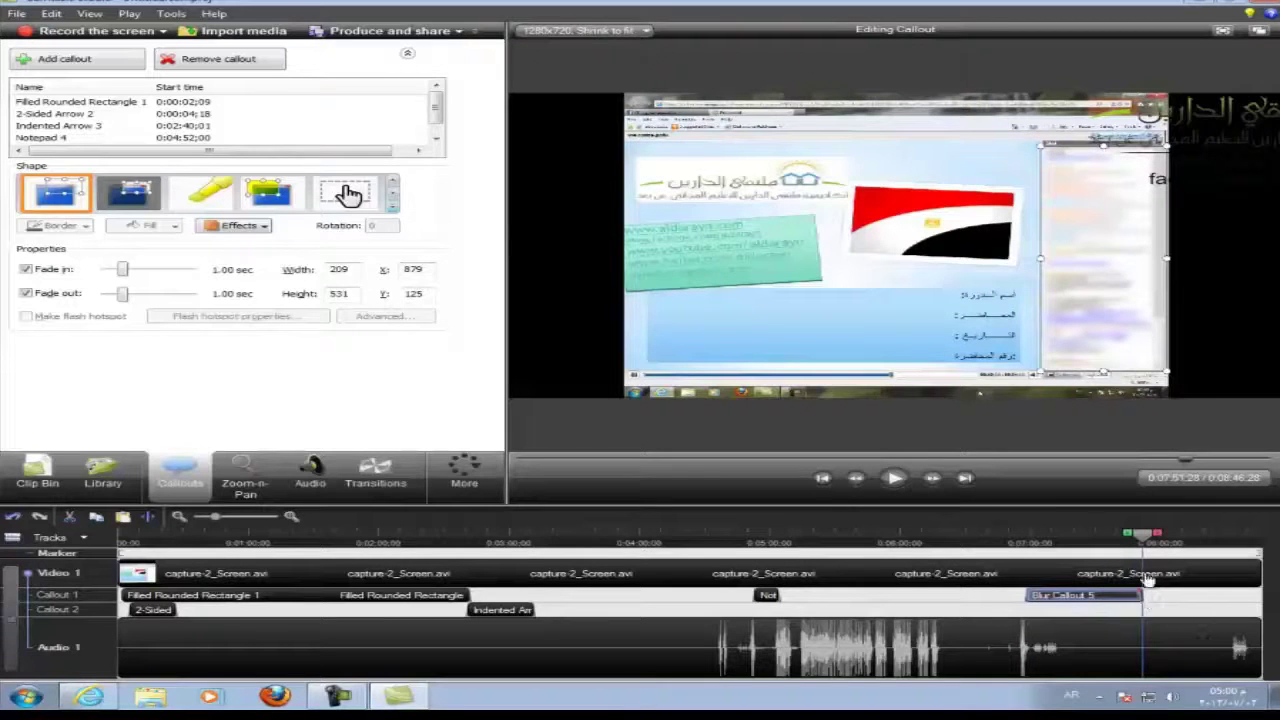
left_click(1015, 548)
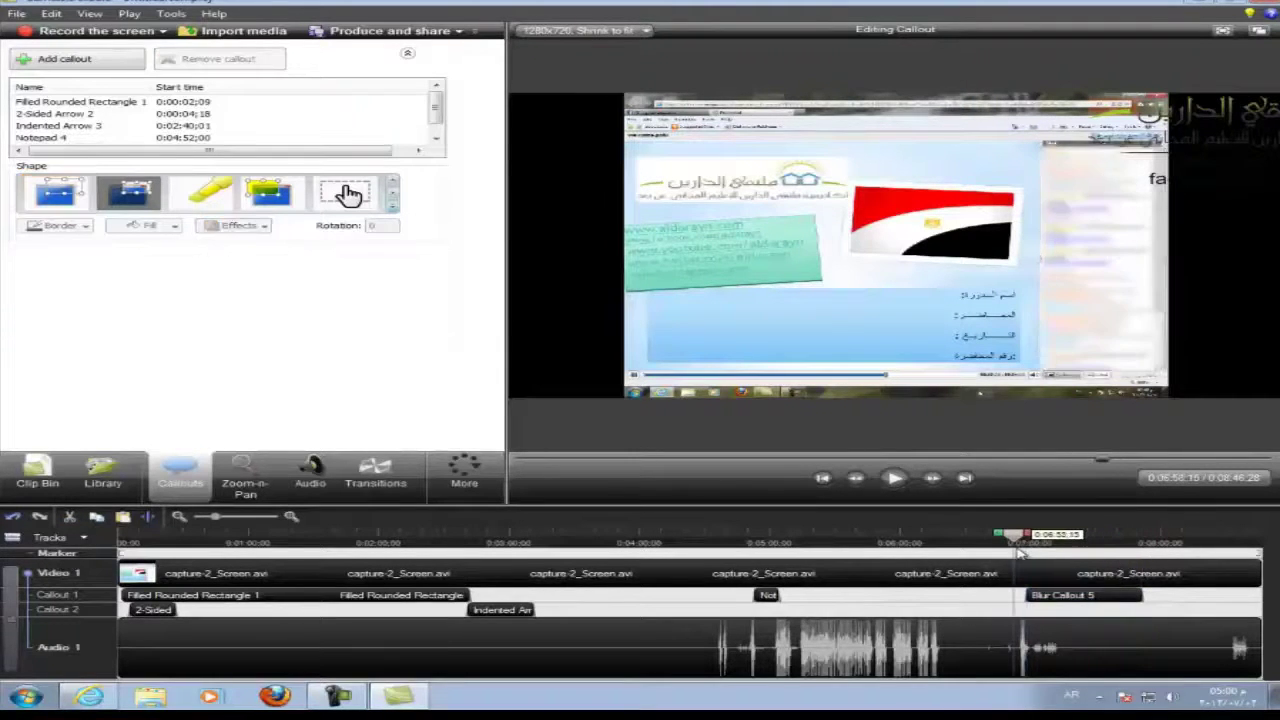
left_click_drag(1015, 551, 1146, 545)
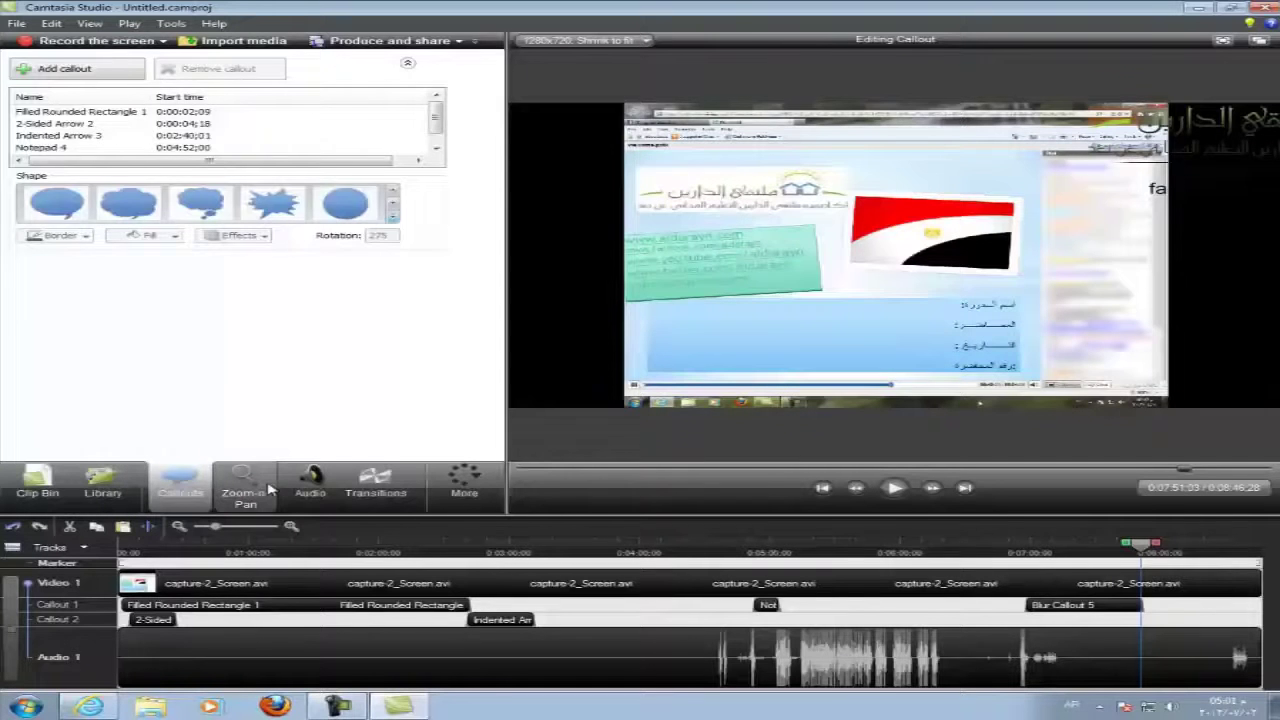
- Switch the project to Zoom-n-Pan editing
left_click(258, 488)
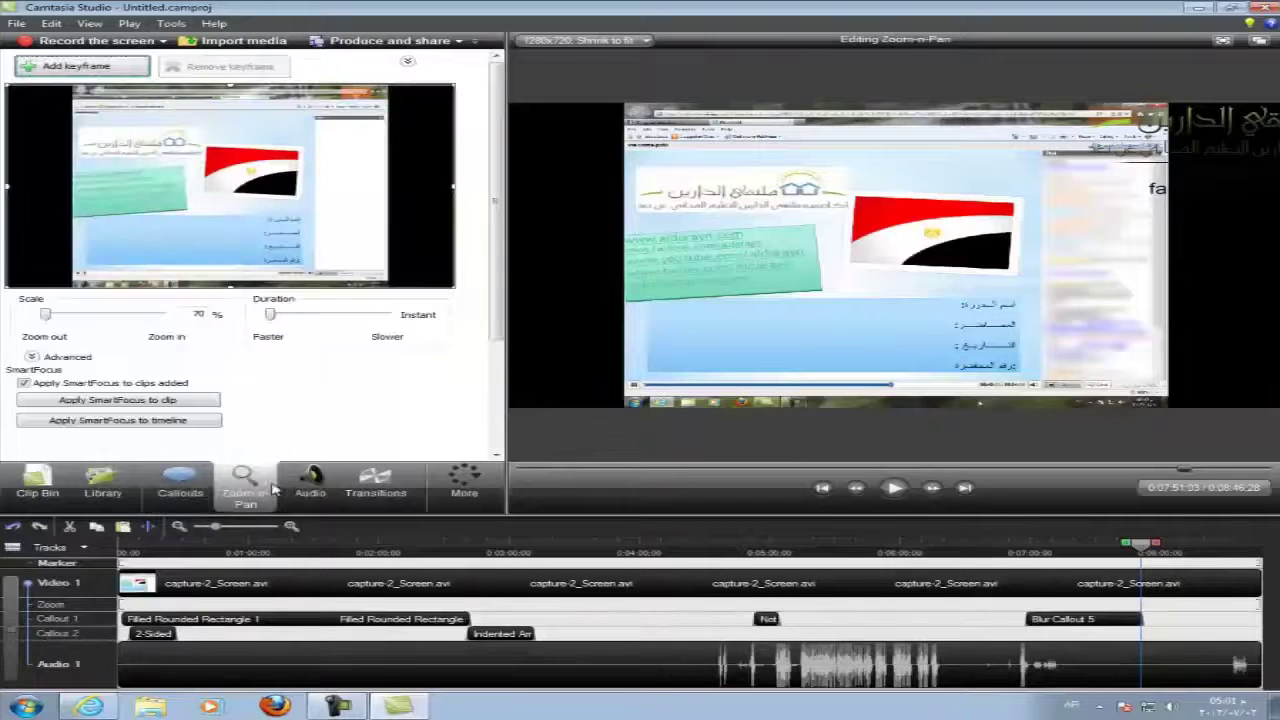
- Fit the zoom rectangle to the full video frame and lower its top edge
left_click(245, 202)
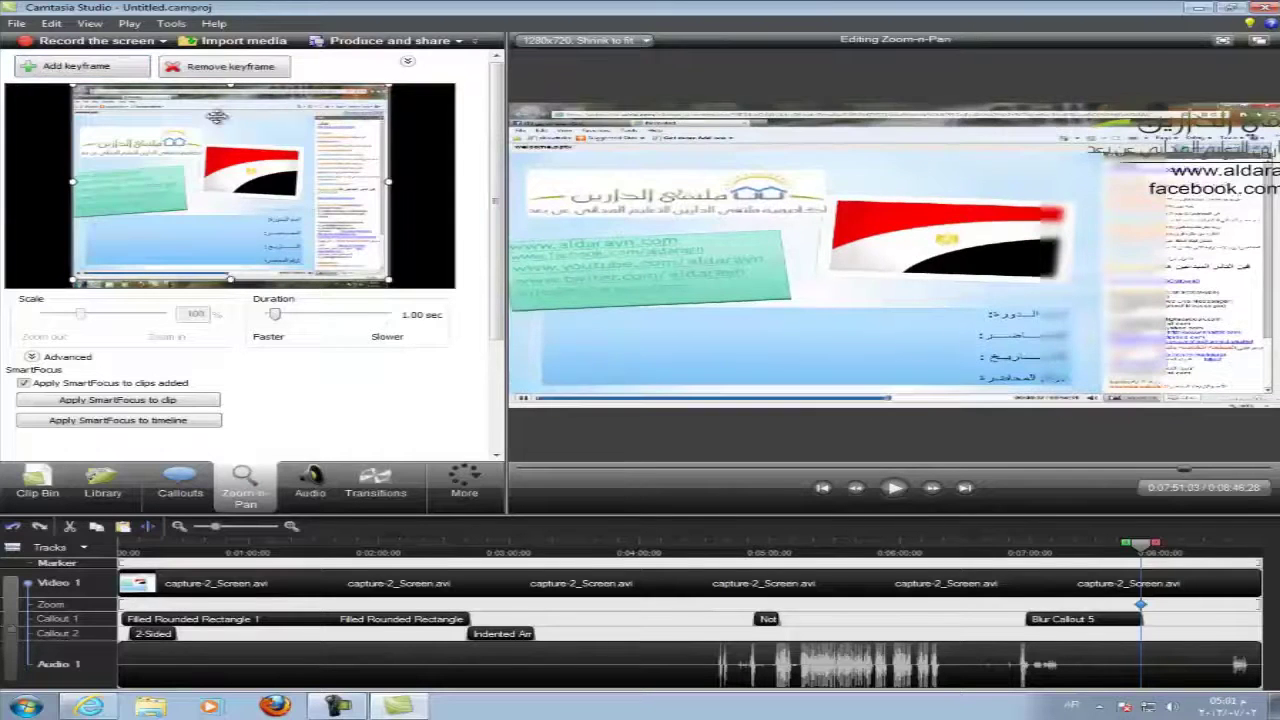
left_click_drag(235, 86, 232, 107)
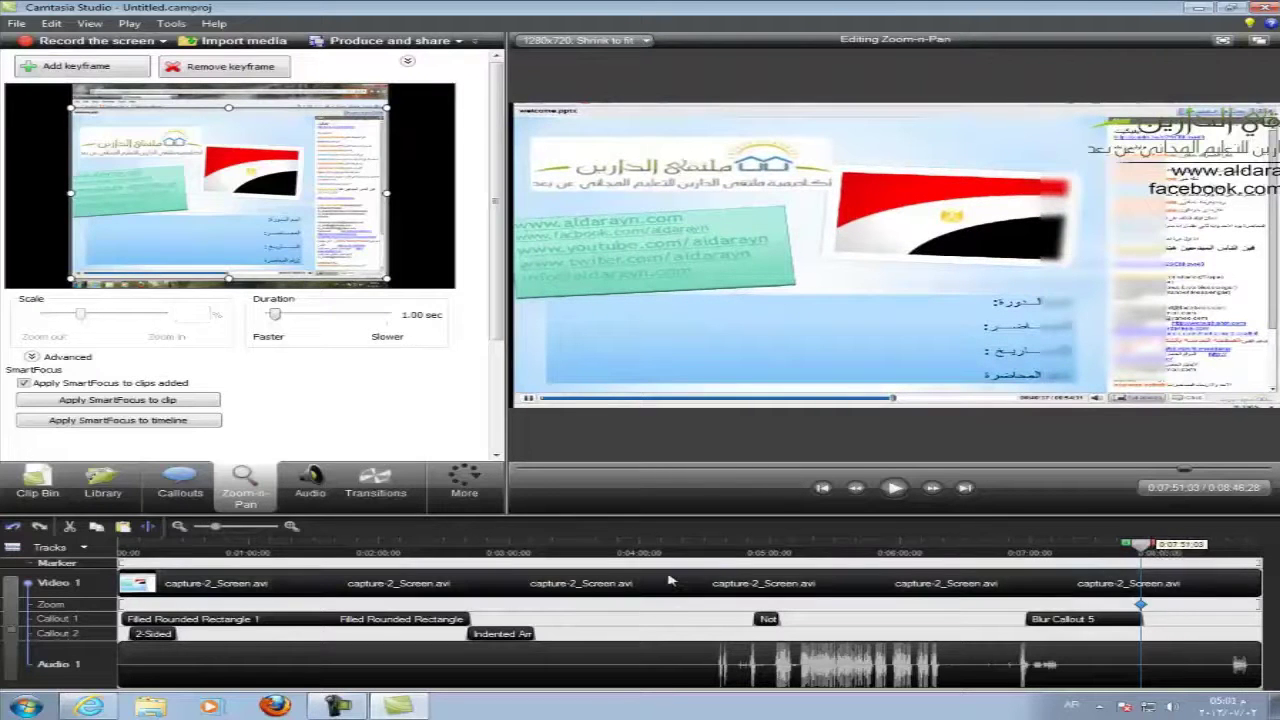
key("ctrl+Home")
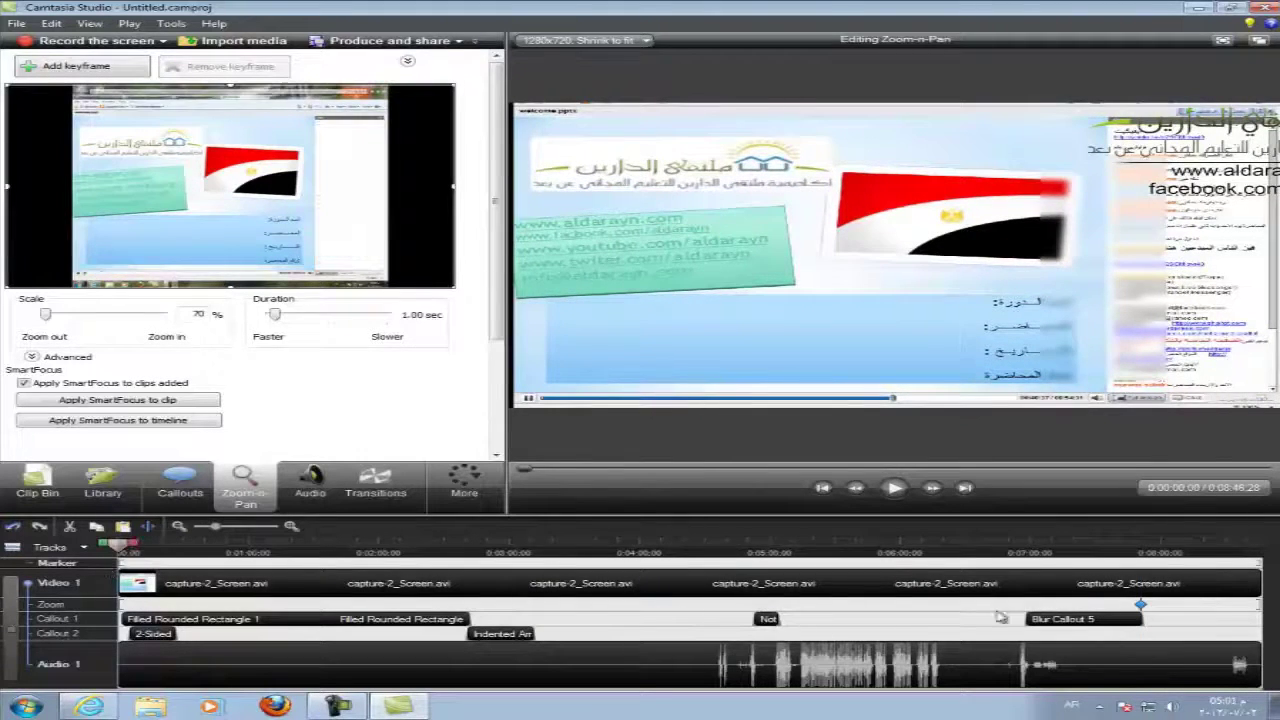
- Delete the zoom keyframe at 0:07:51
left_click(1141, 605)
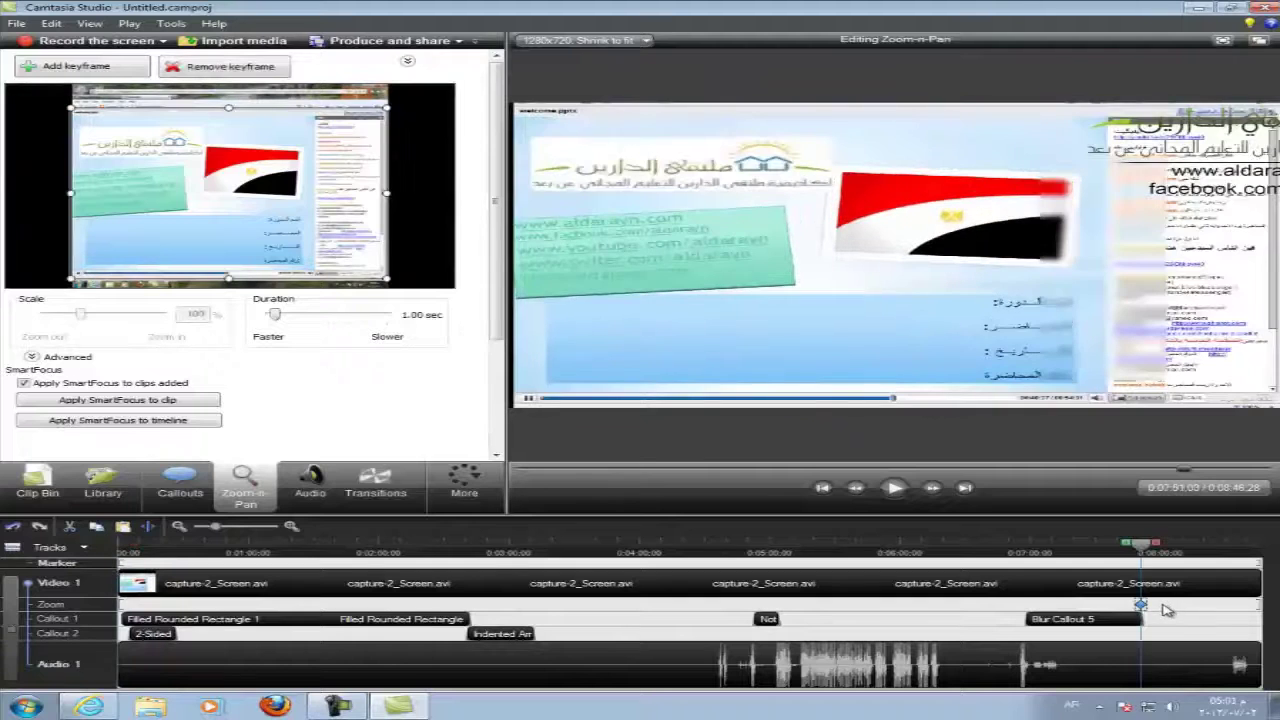
key("Delete")
left_click(688, 384)
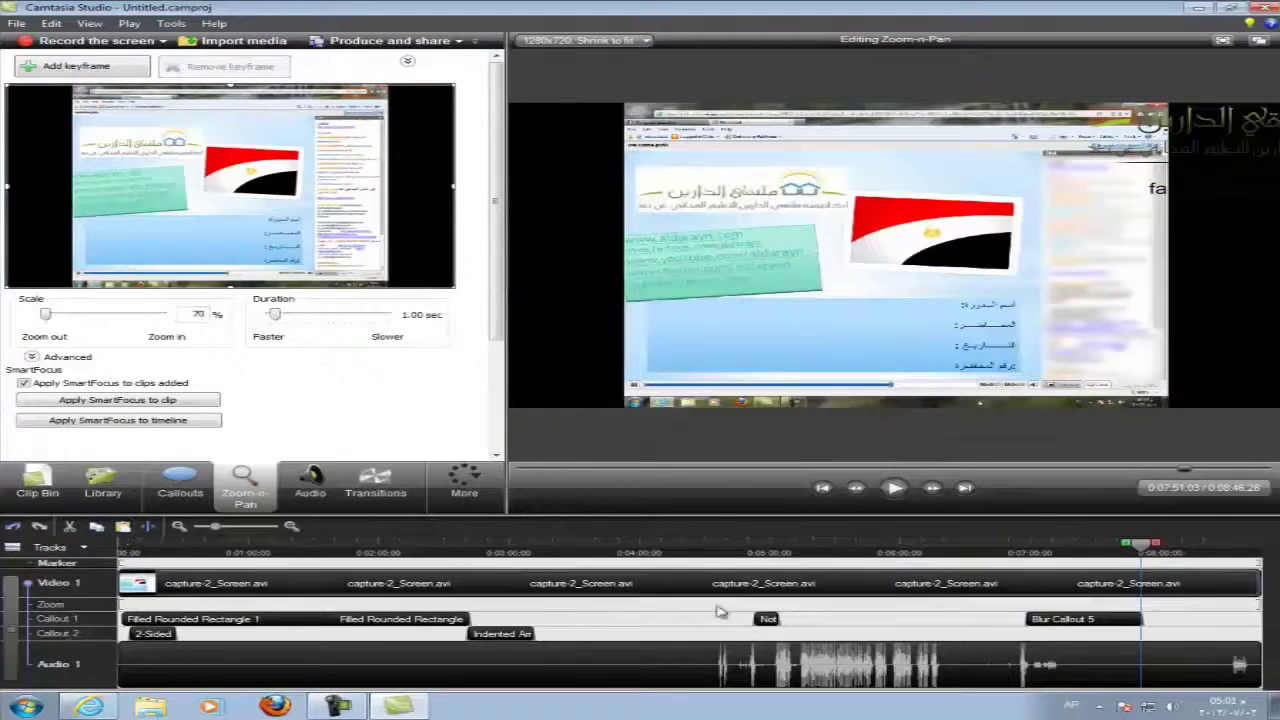
- At 0:00, add a zoom keyframe framing the lecture screen, trimming the browser bar and bottom
left_click(226, 556)
left_click_drag(226, 556, 112, 556)
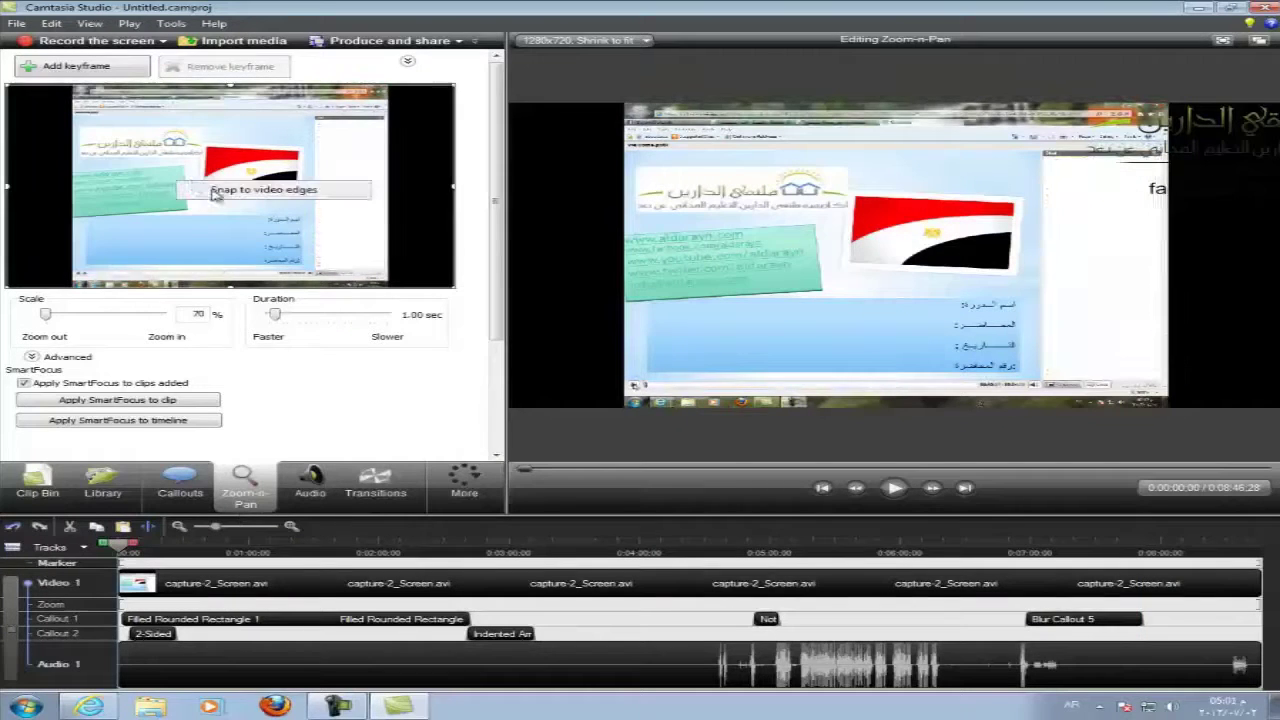
left_click_drag(176, 186, 232, 86)
left_click_drag(233, 96, 231, 107)
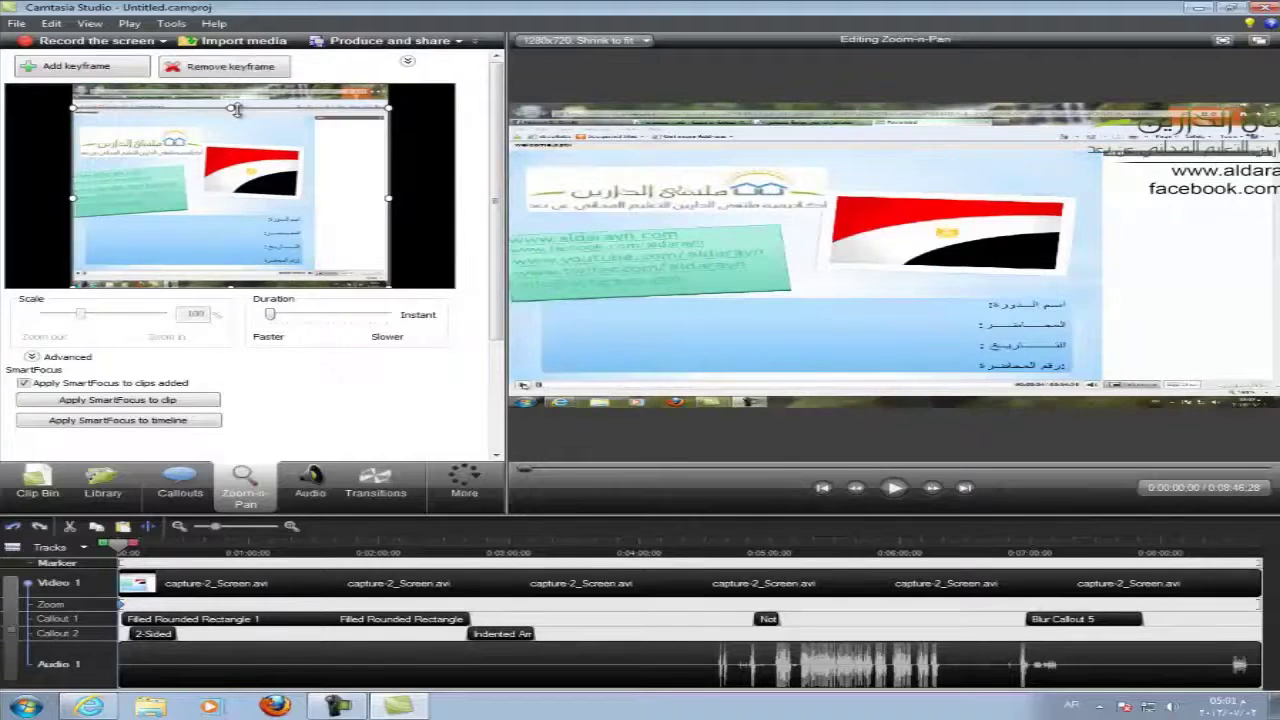
left_click_drag(230, 288, 230, 280)
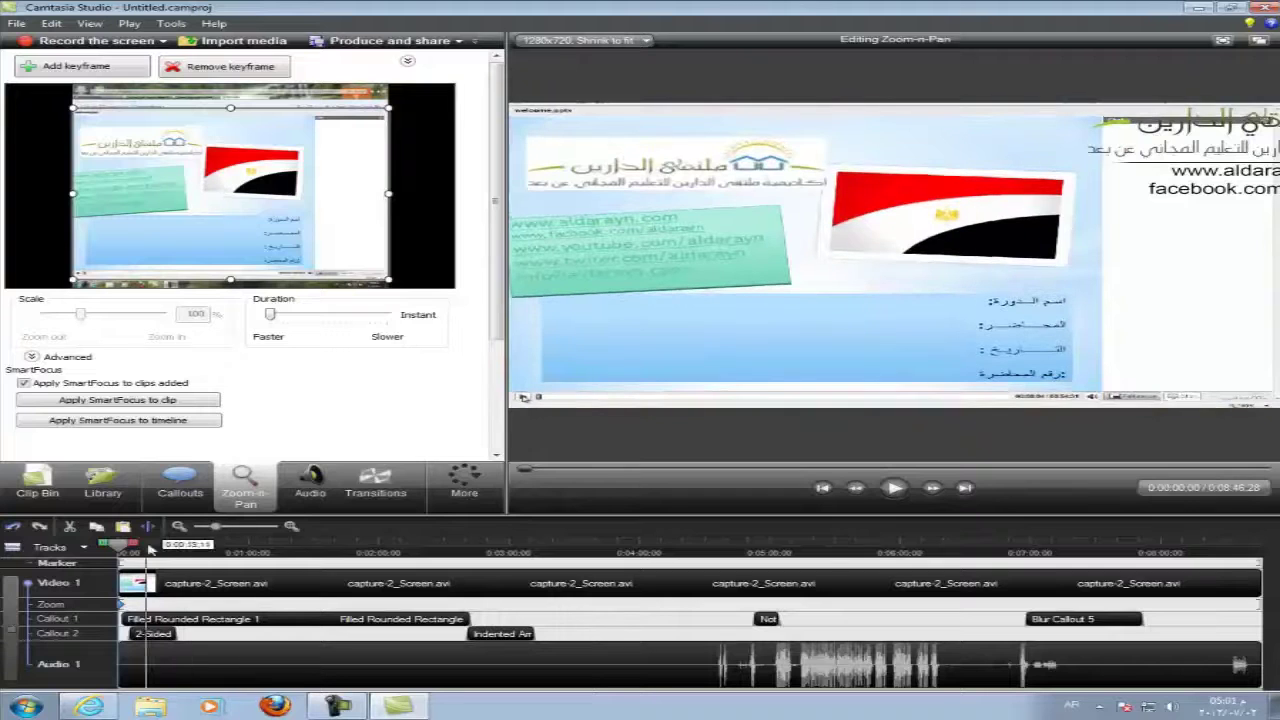
- Repeat the Filled Rounded Rectangle callout to the video's end and move Blur Callout 5 to Callout 2
left_click(395, 623)
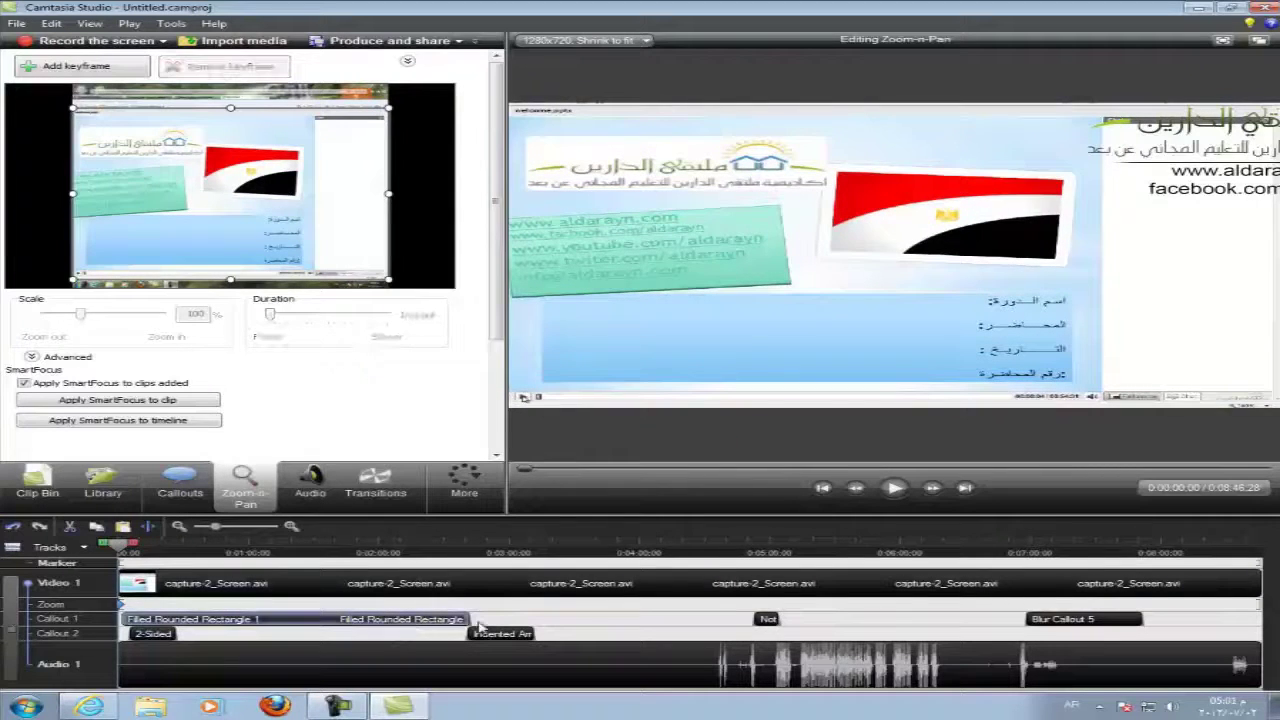
left_click_drag(474, 619, 775, 635)
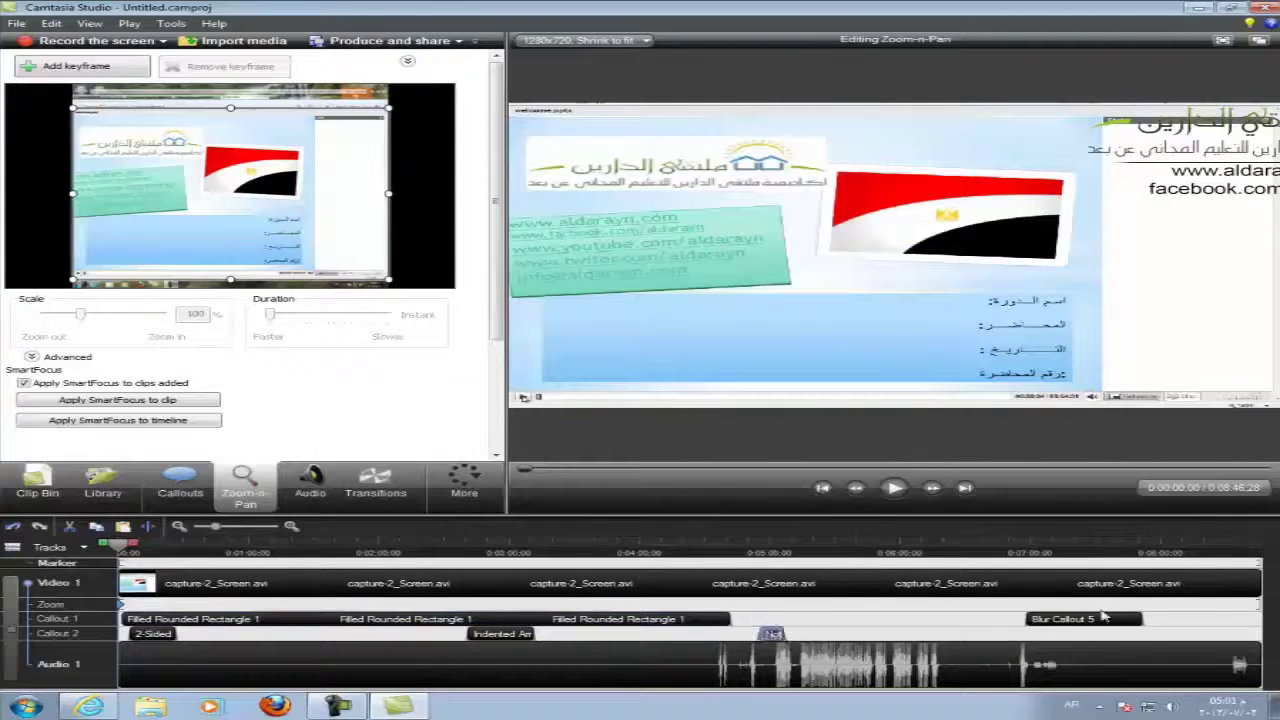
left_click_drag(1100, 619, 1108, 637)
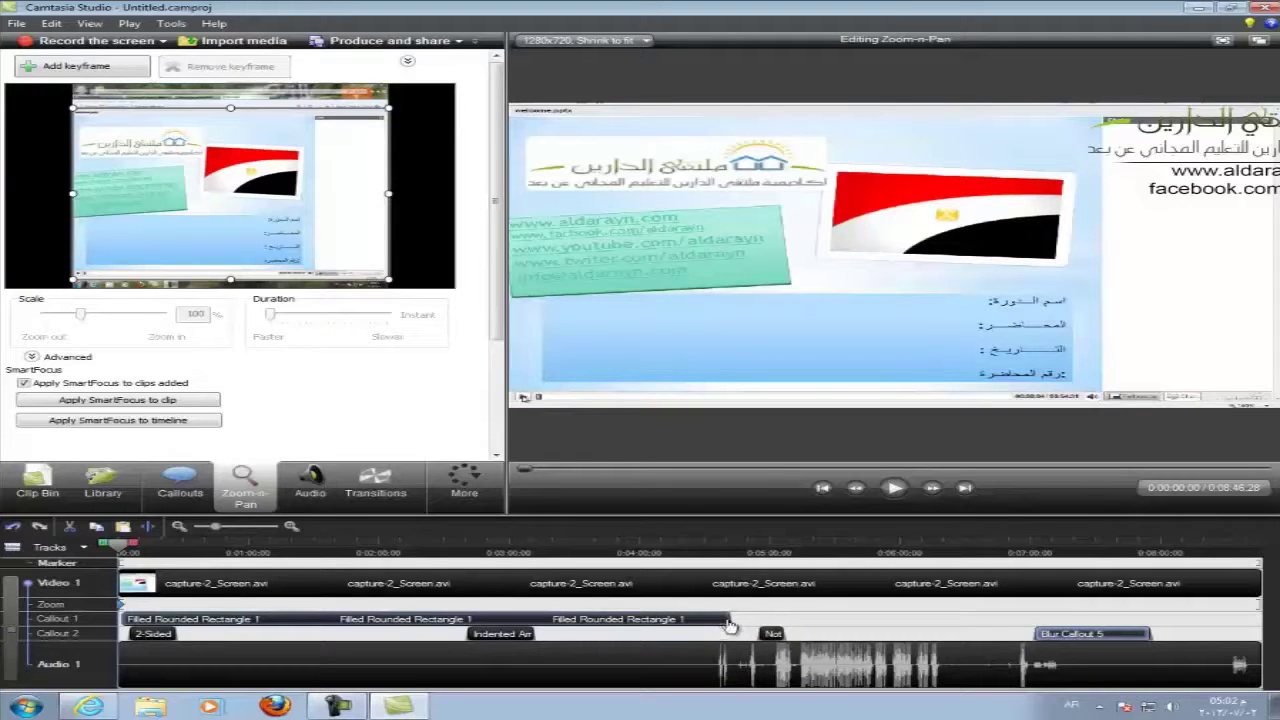
left_click_drag(730, 626, 1264, 624)
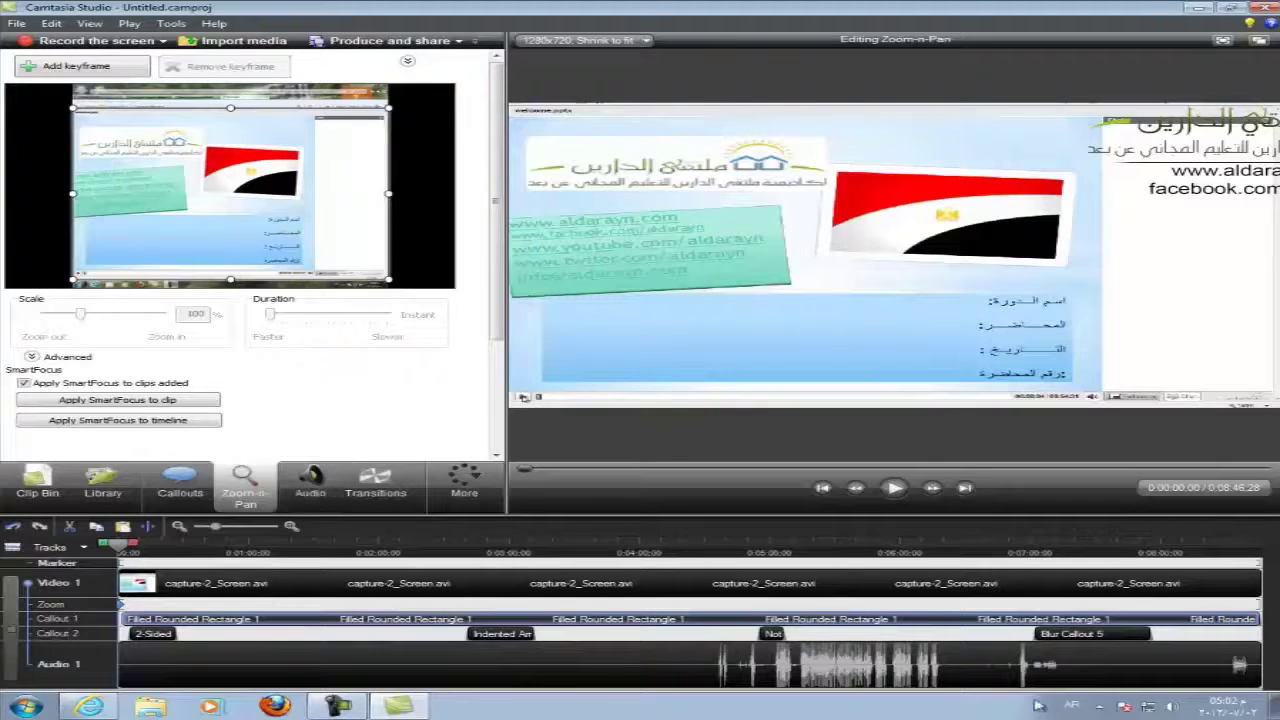
left_click_drag(122, 545, 157, 545)
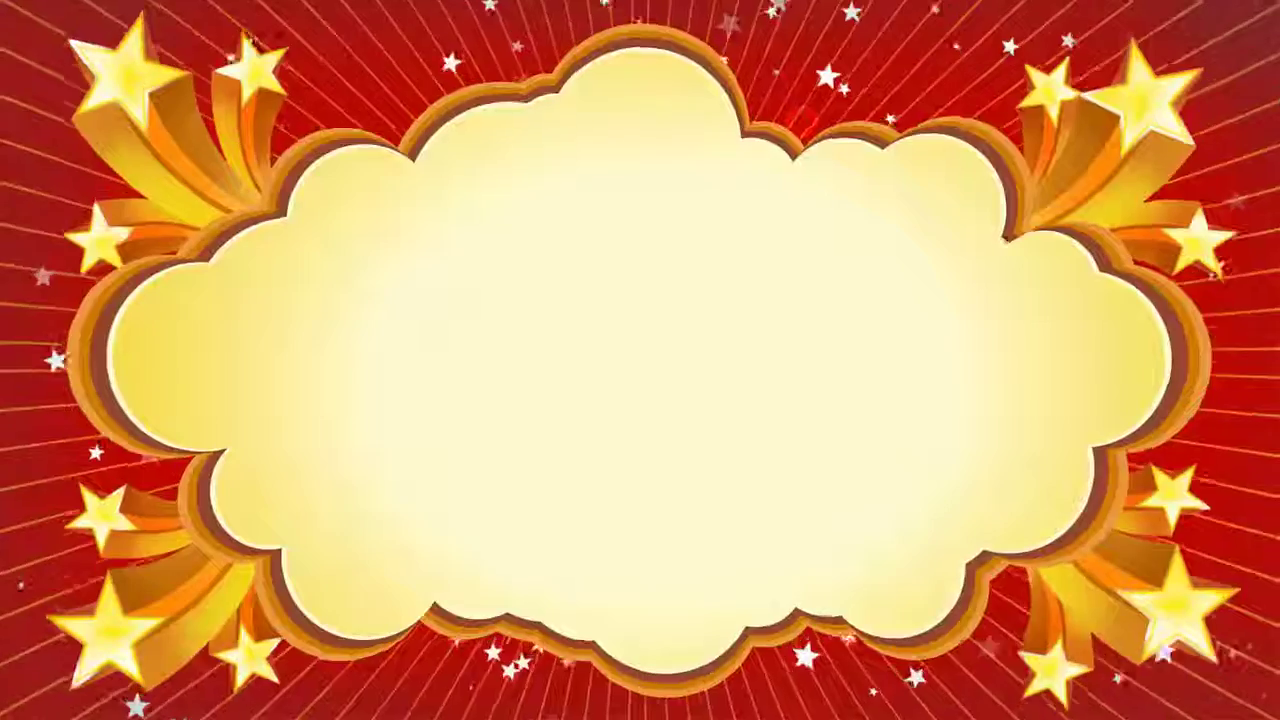